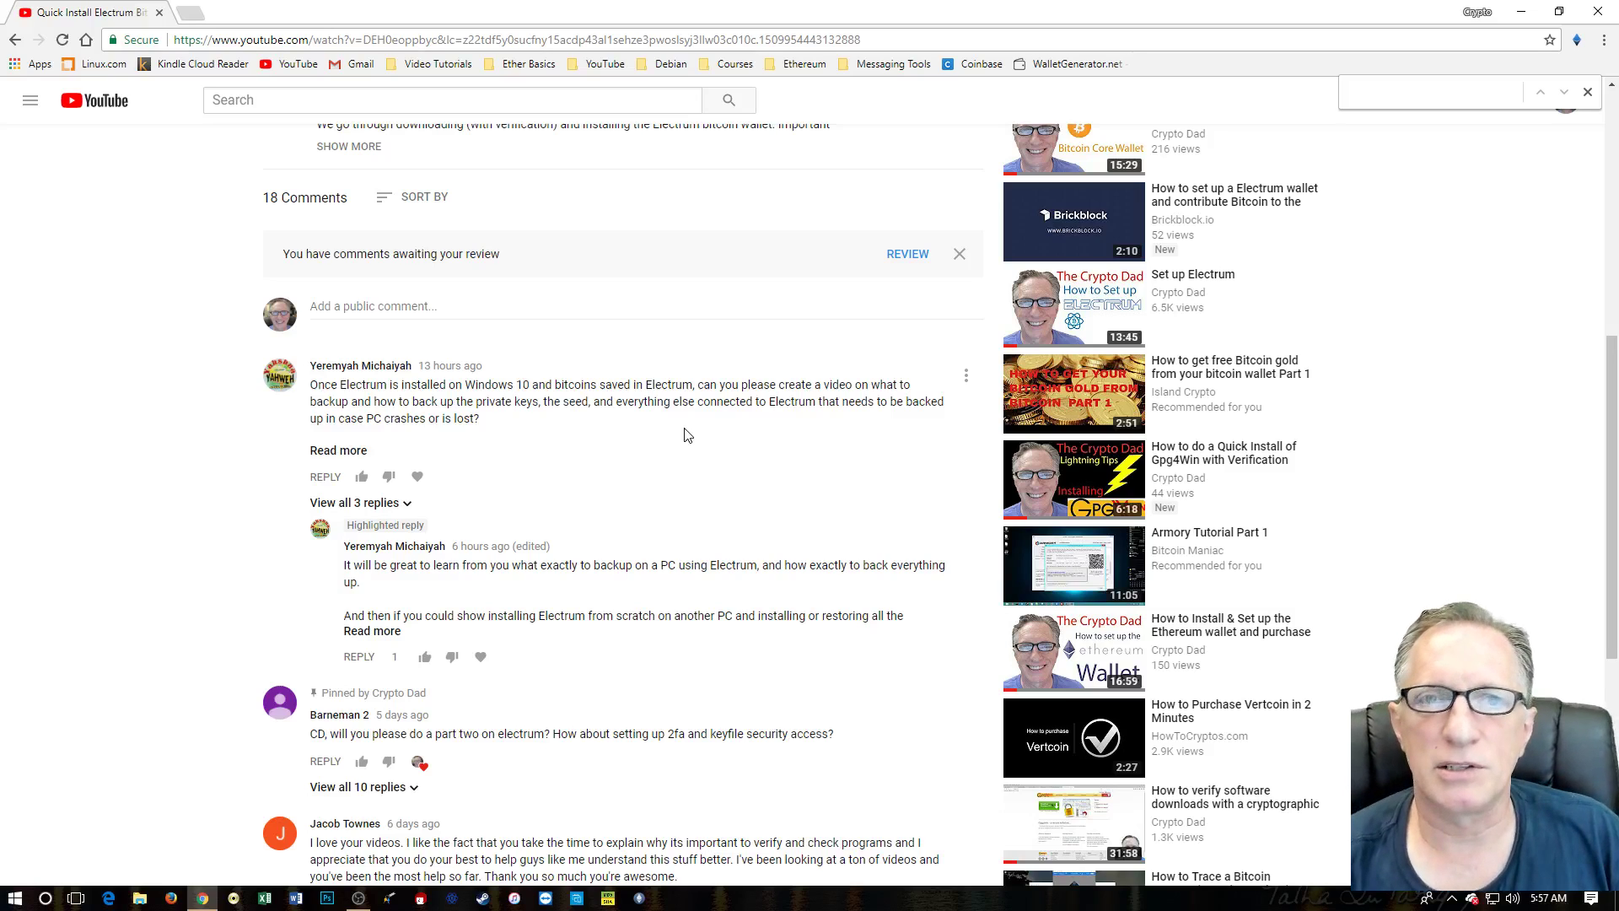
# Minimize the browser and unlock the encrypted default_wallet in Electrum by entering the wallet password
pyautogui.click(1522, 15)
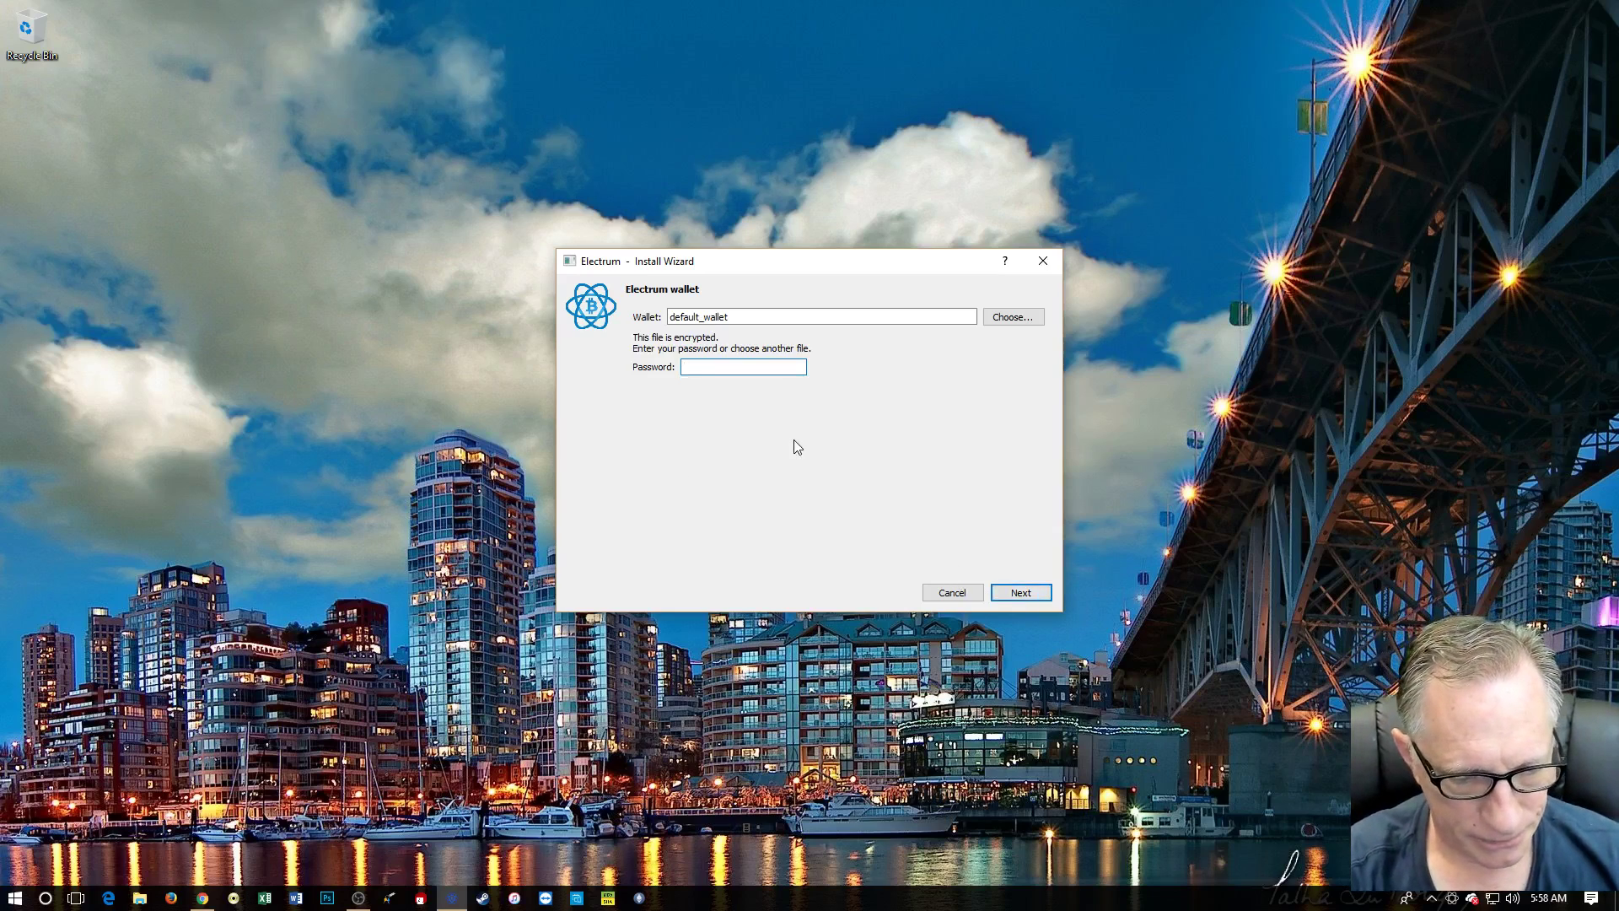
pyautogui.write('•••••')
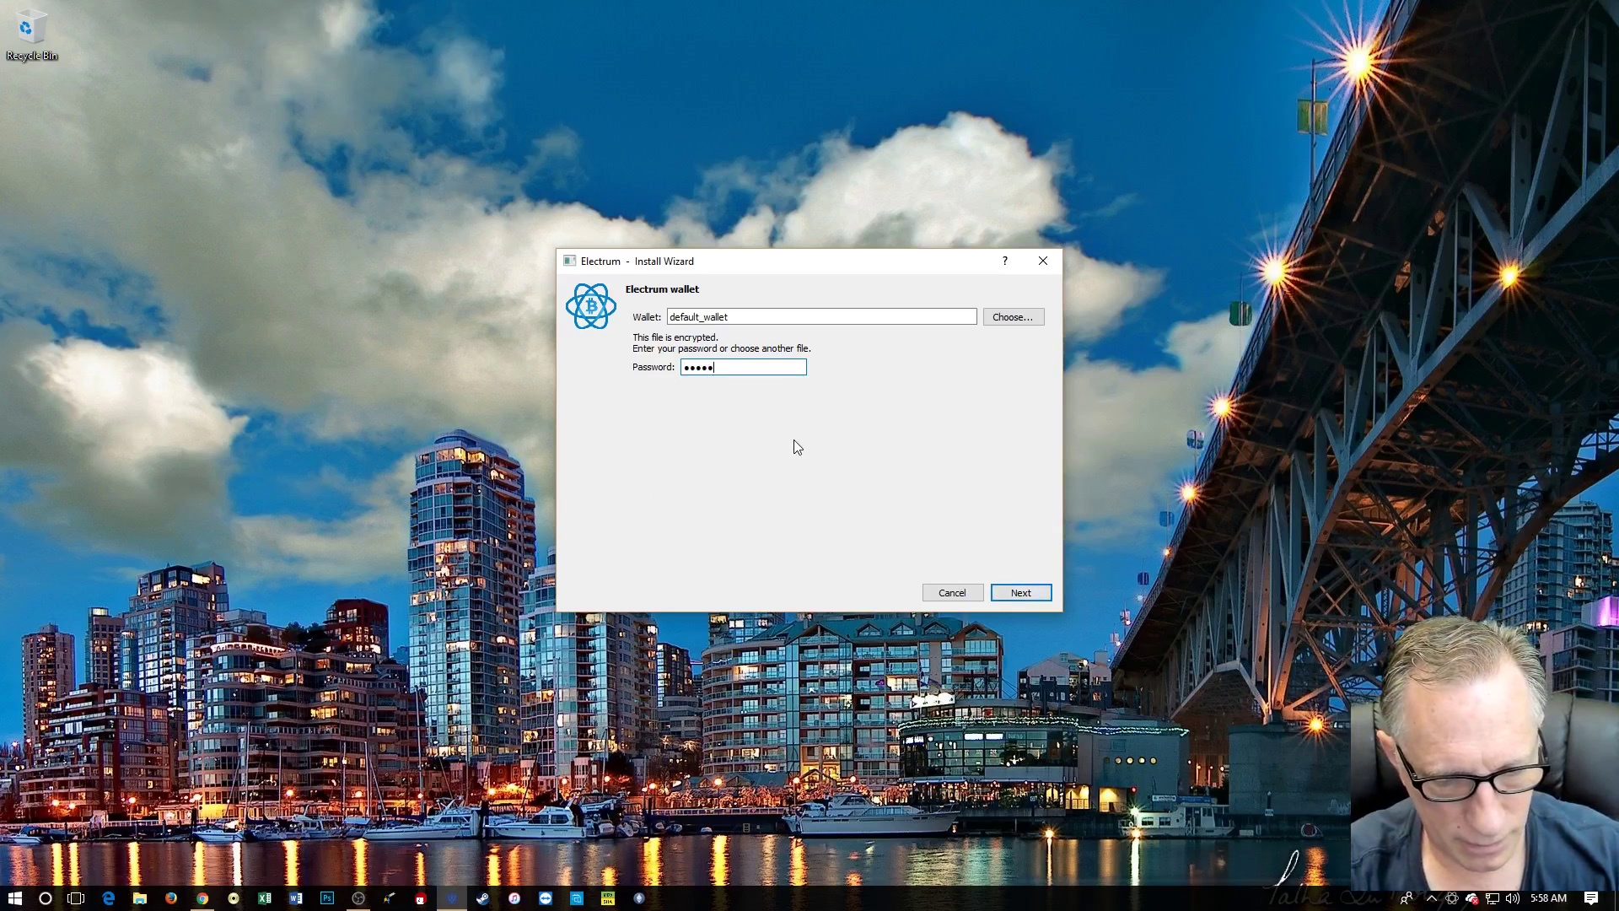
pyautogui.write('•••••')
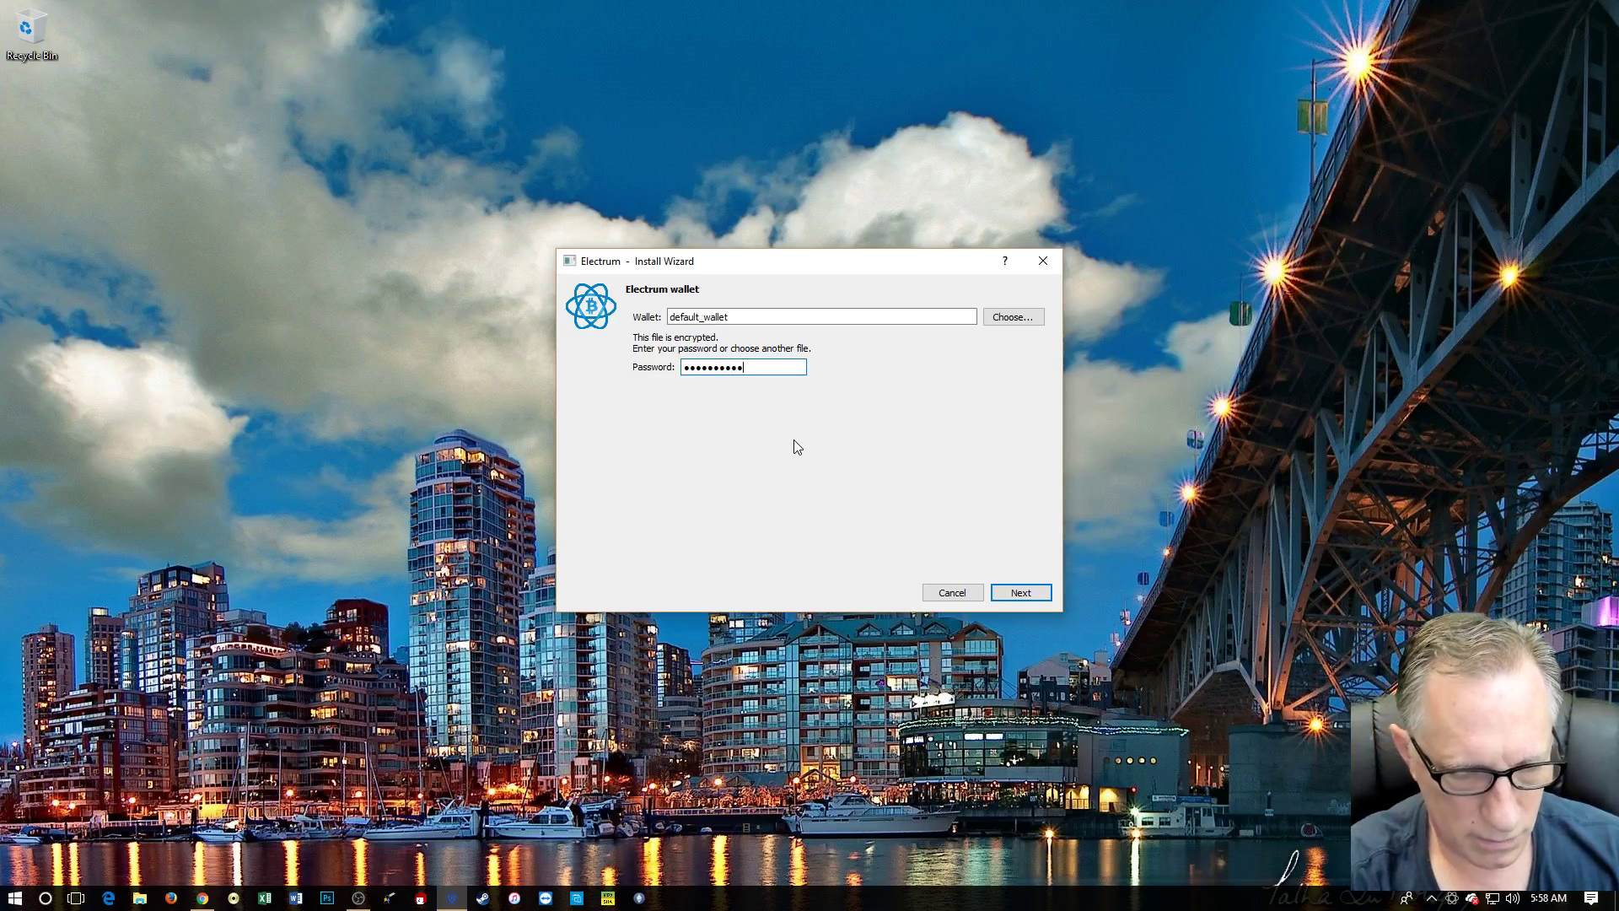
pyautogui.write('•')
pyautogui.press('Return')
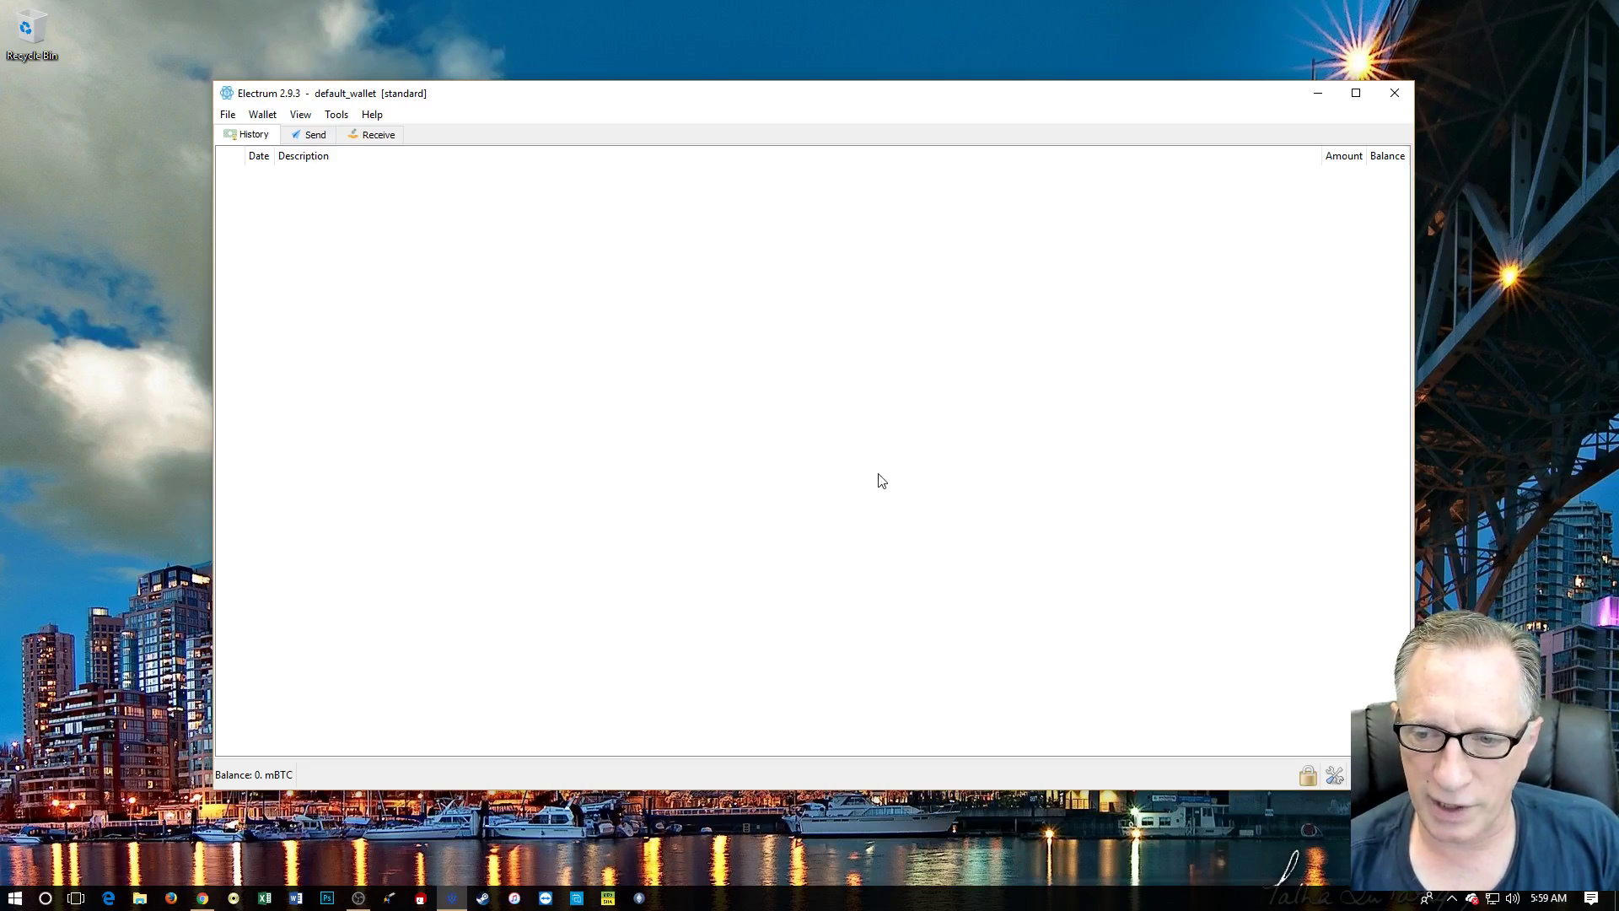
# View the mirrored iPhone home screen through X-Mirage, and close the mirroring windows
pyautogui.click(1451, 901)
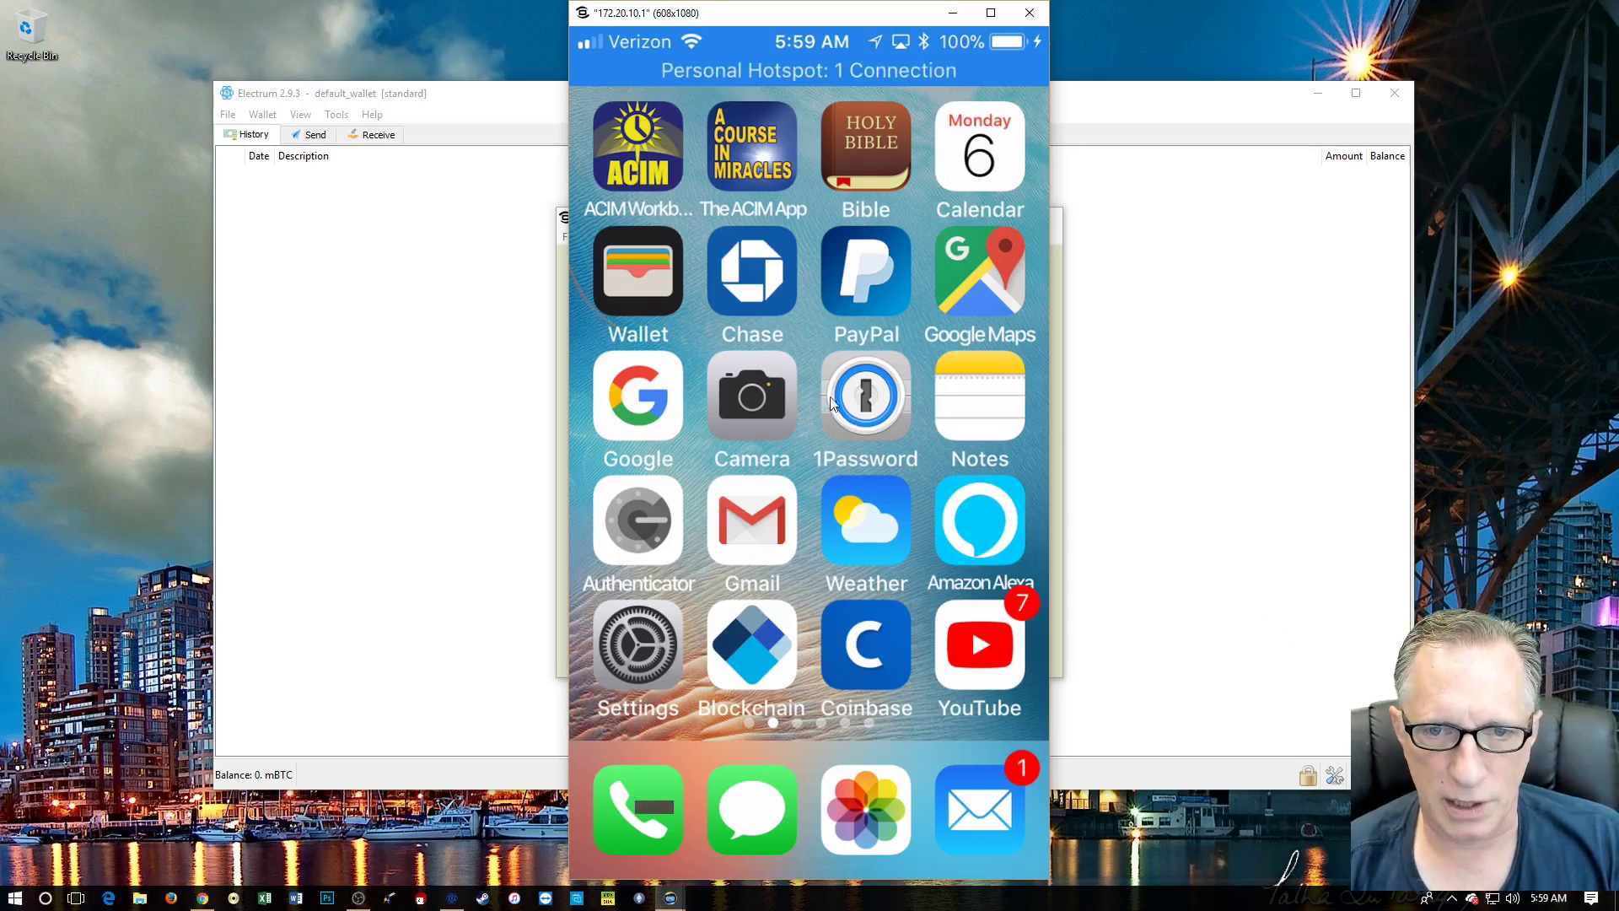
pyautogui.moveTo(885, 392)
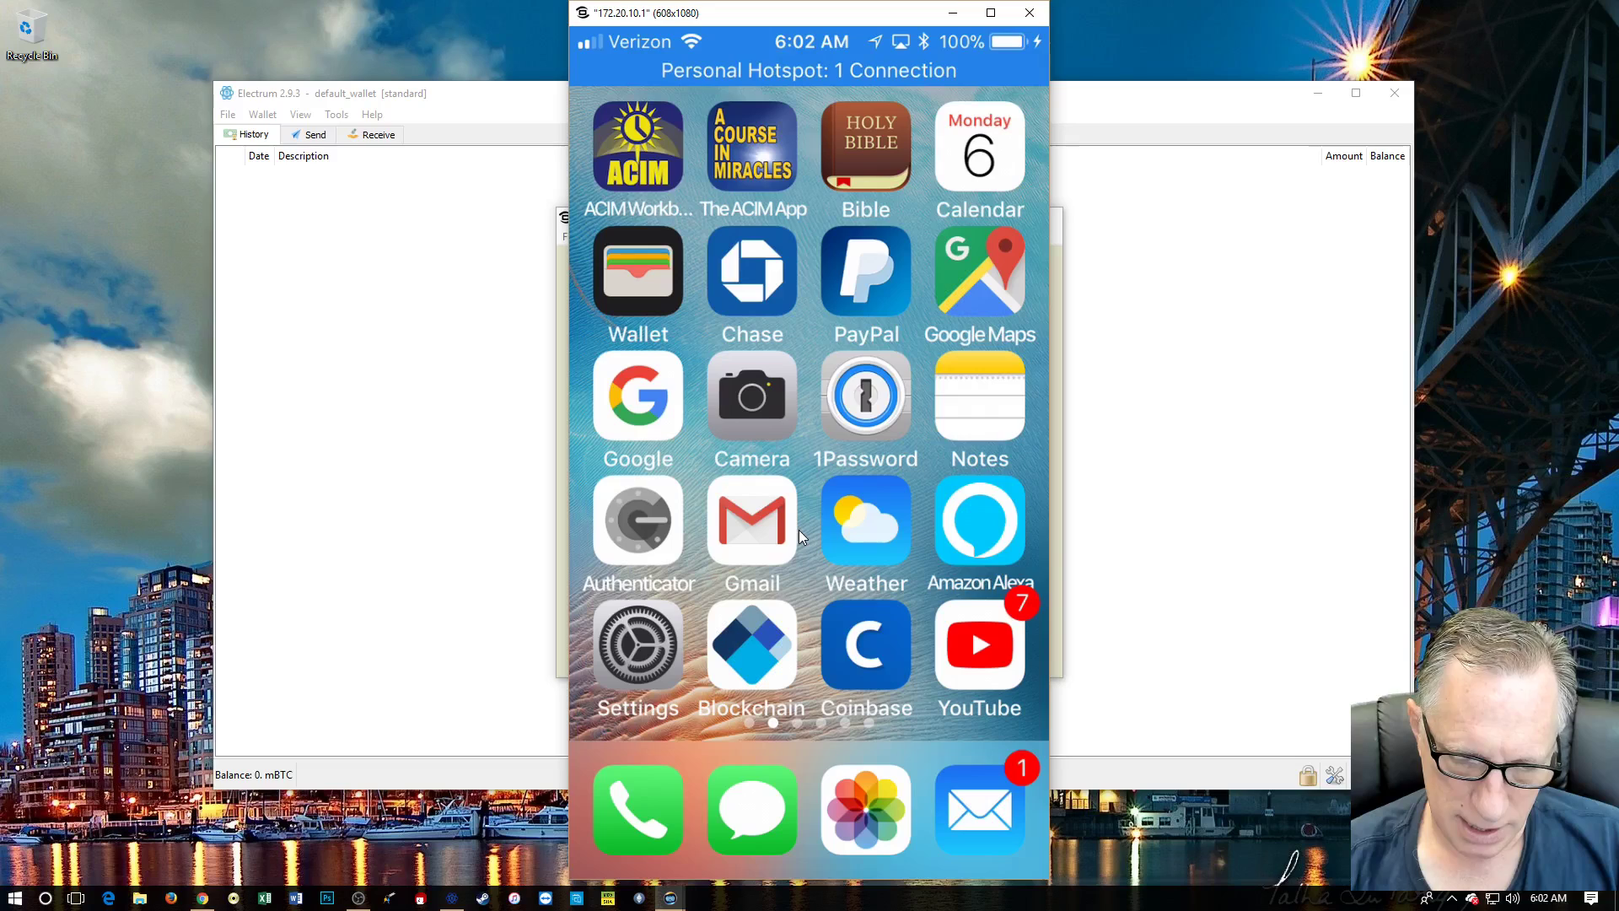
pyautogui.click(1030, 13)
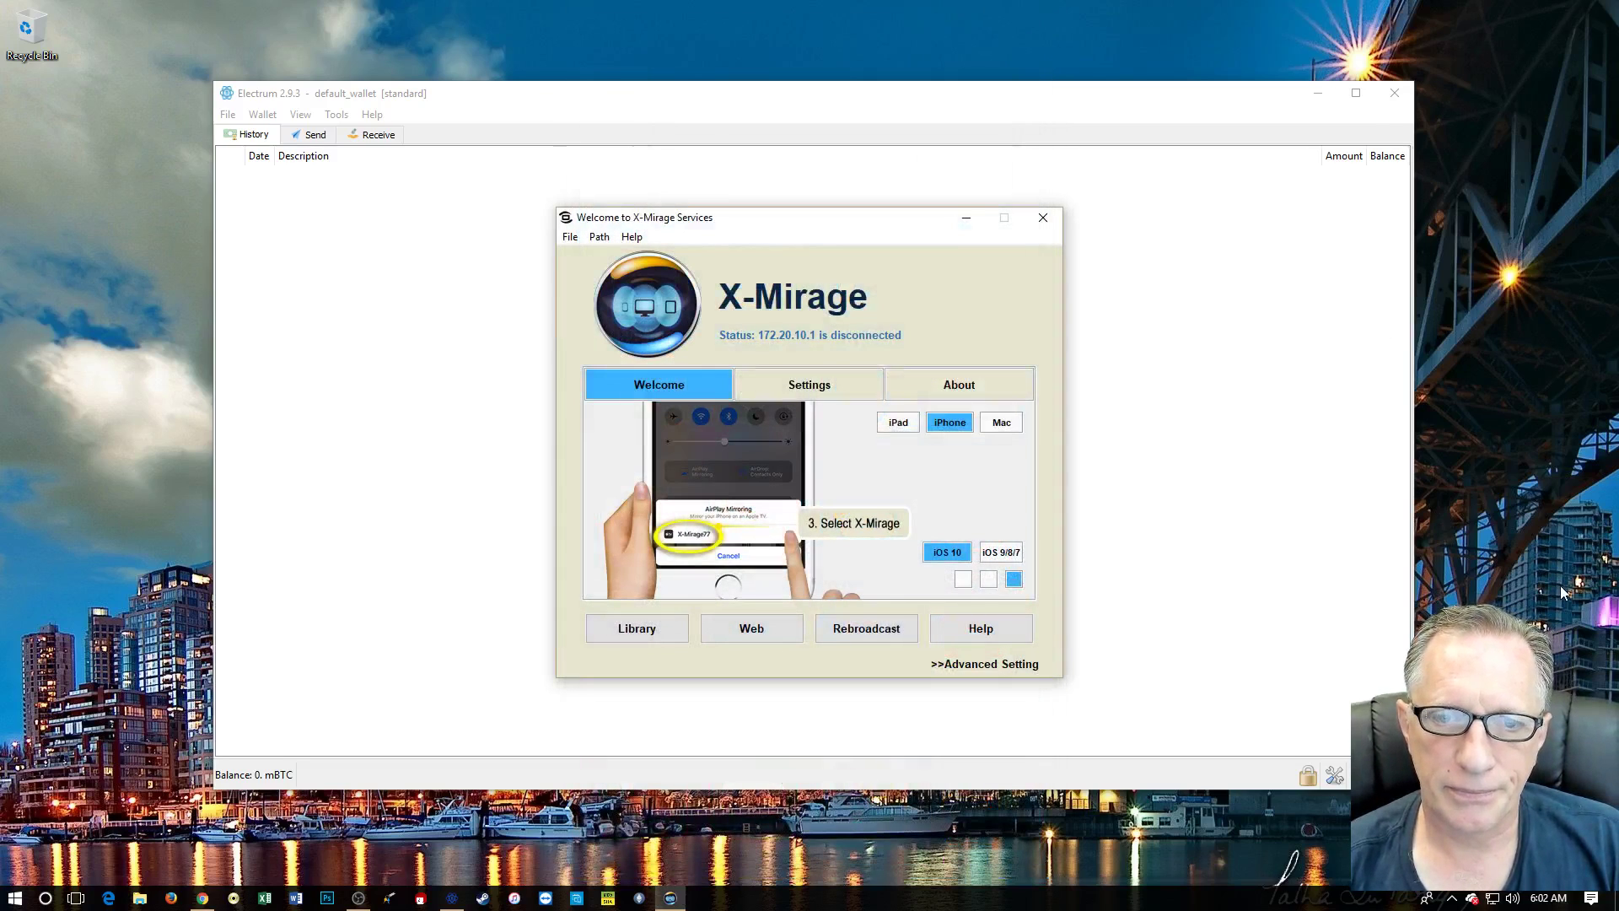
pyautogui.click(1043, 221)
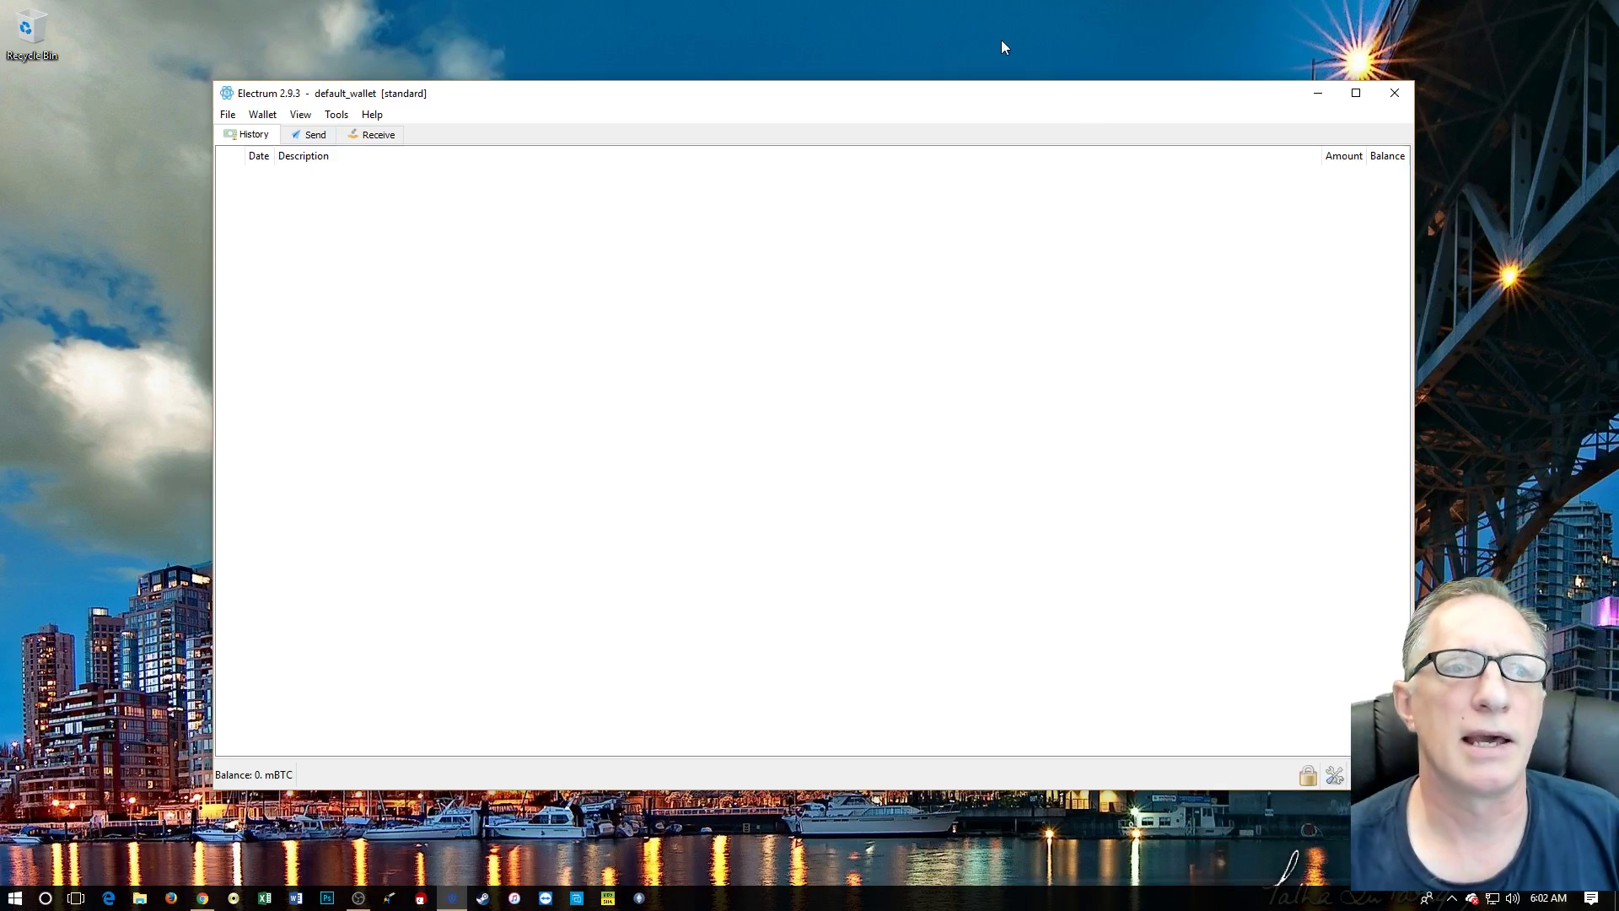
# Start creating a new wallet in Electrum with the file name CryptoDad_Test
pyautogui.click(230, 116)
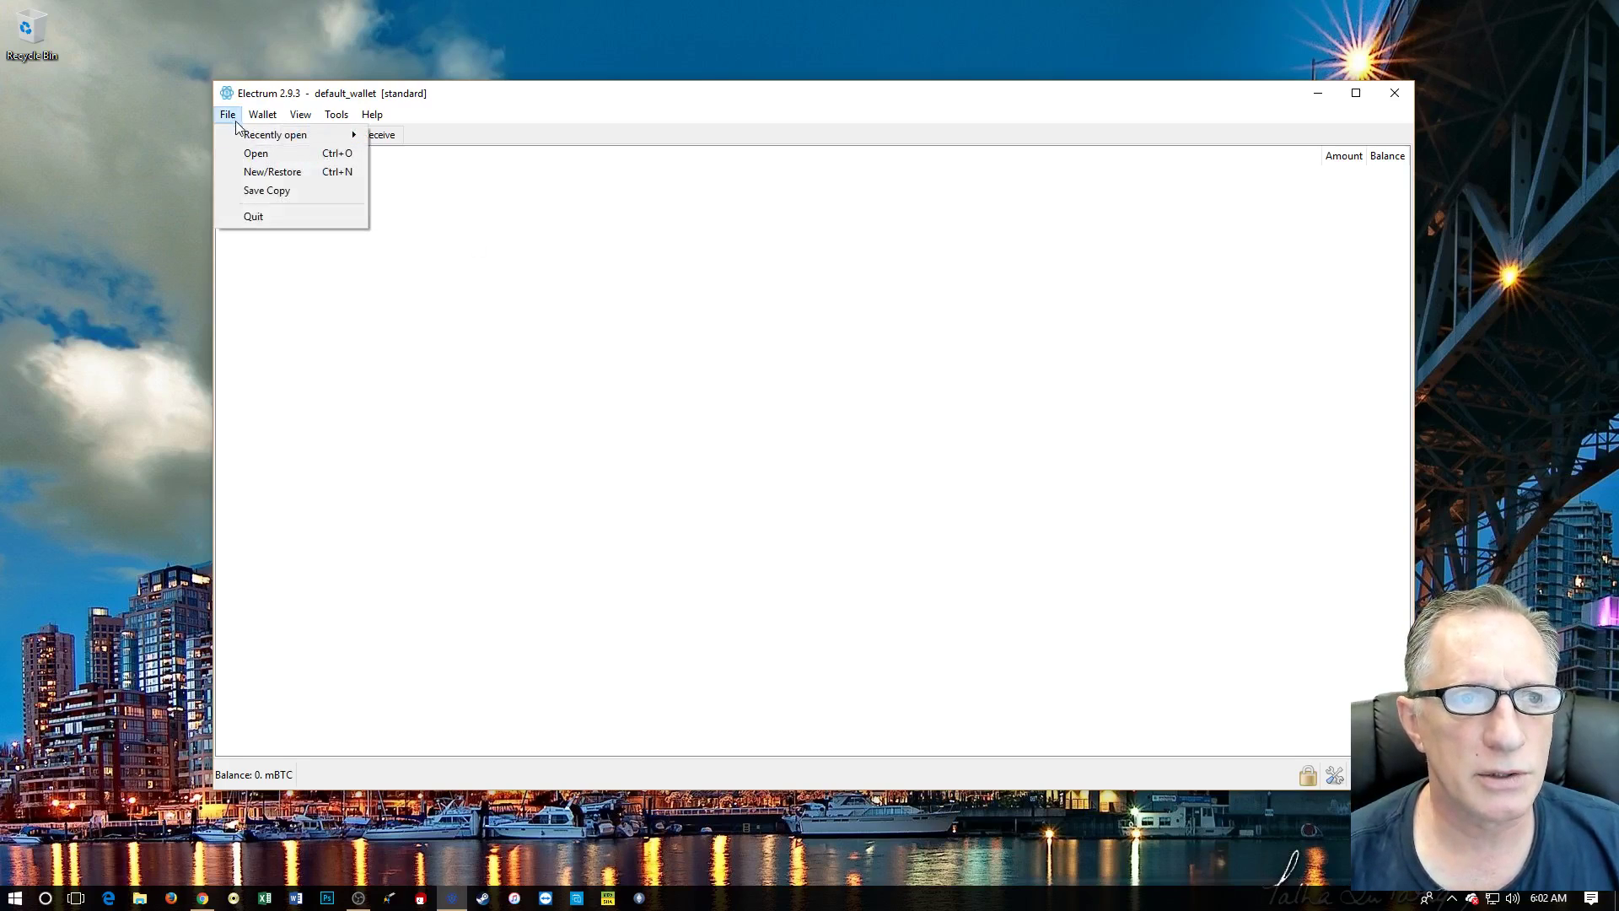
pyautogui.moveTo(261, 143)
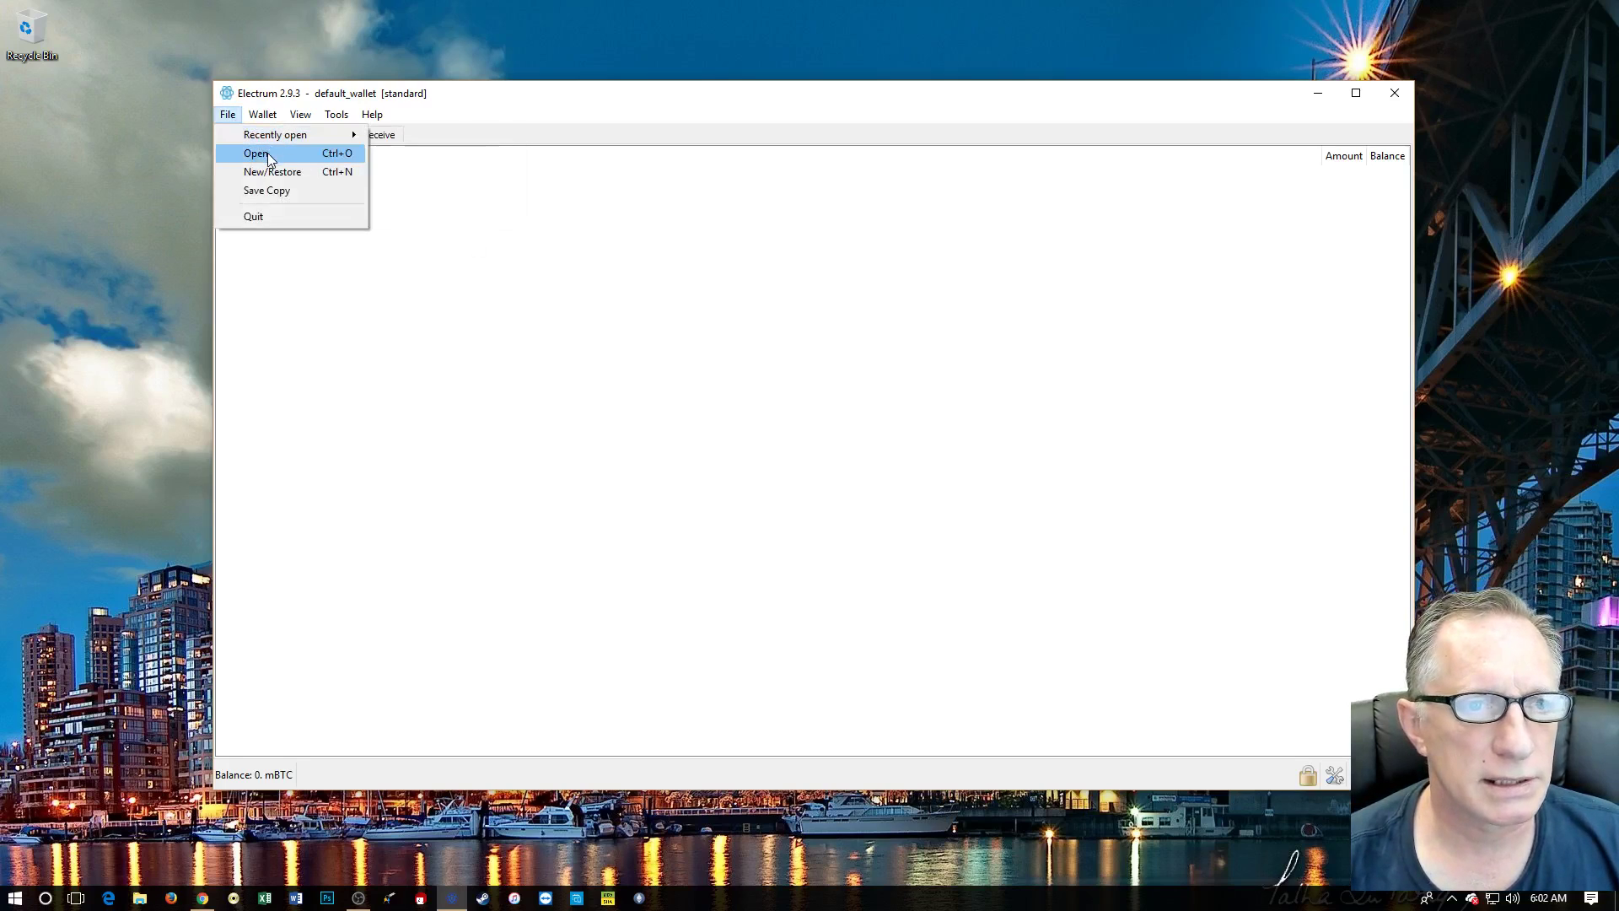
pyautogui.click(272, 173)
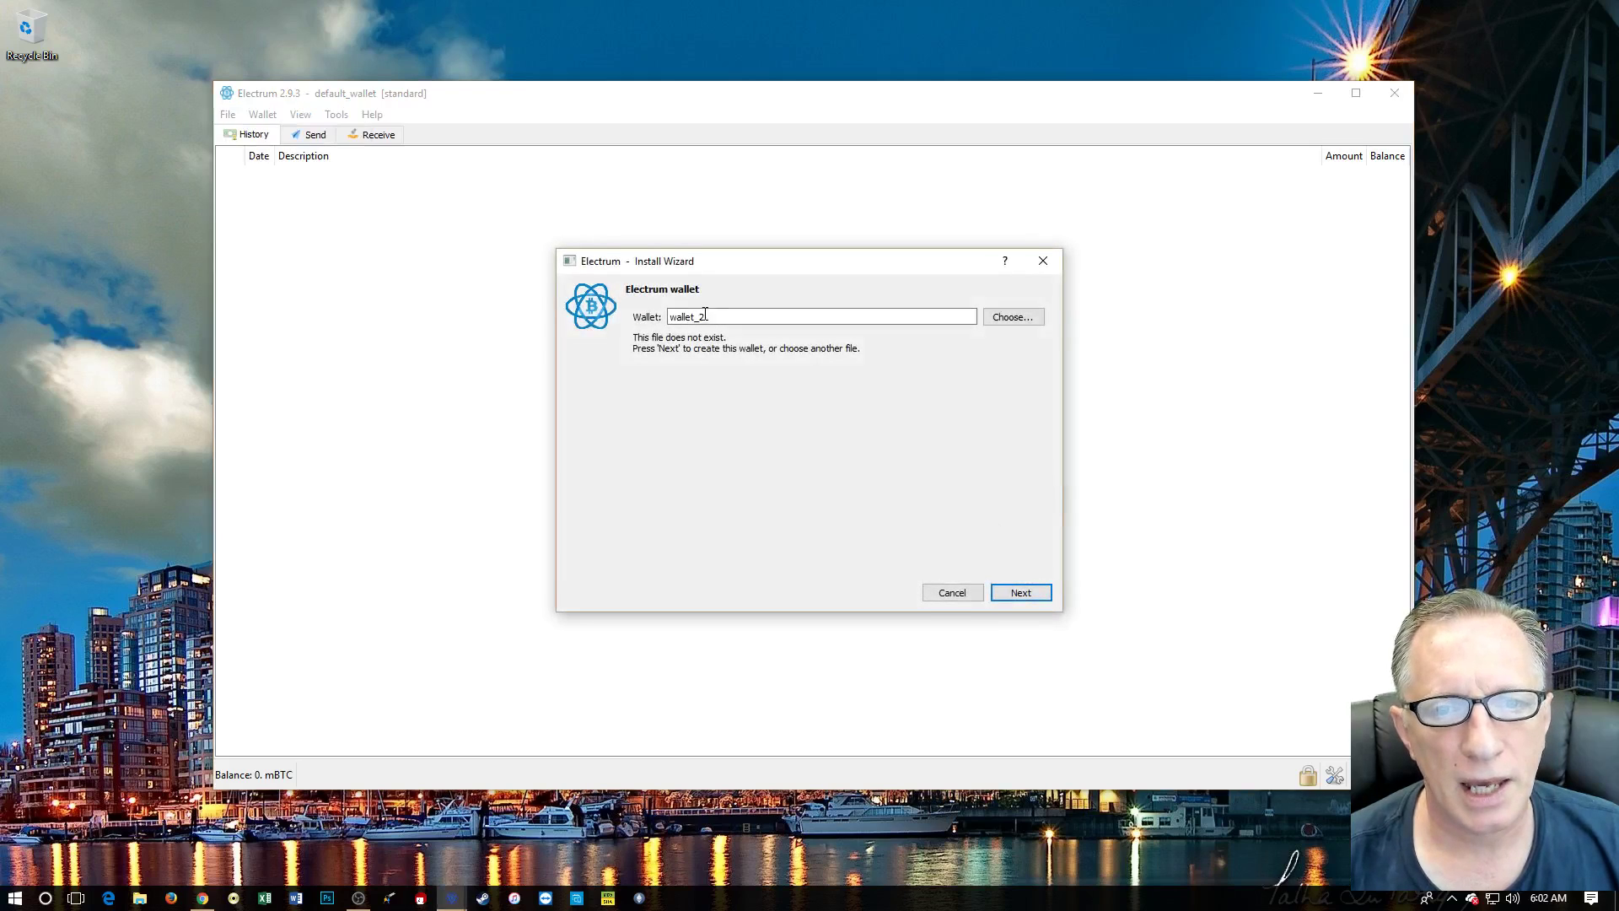
pyautogui.moveTo(705, 317); pyautogui.dragTo(660, 319)
pyautogui.write('C')
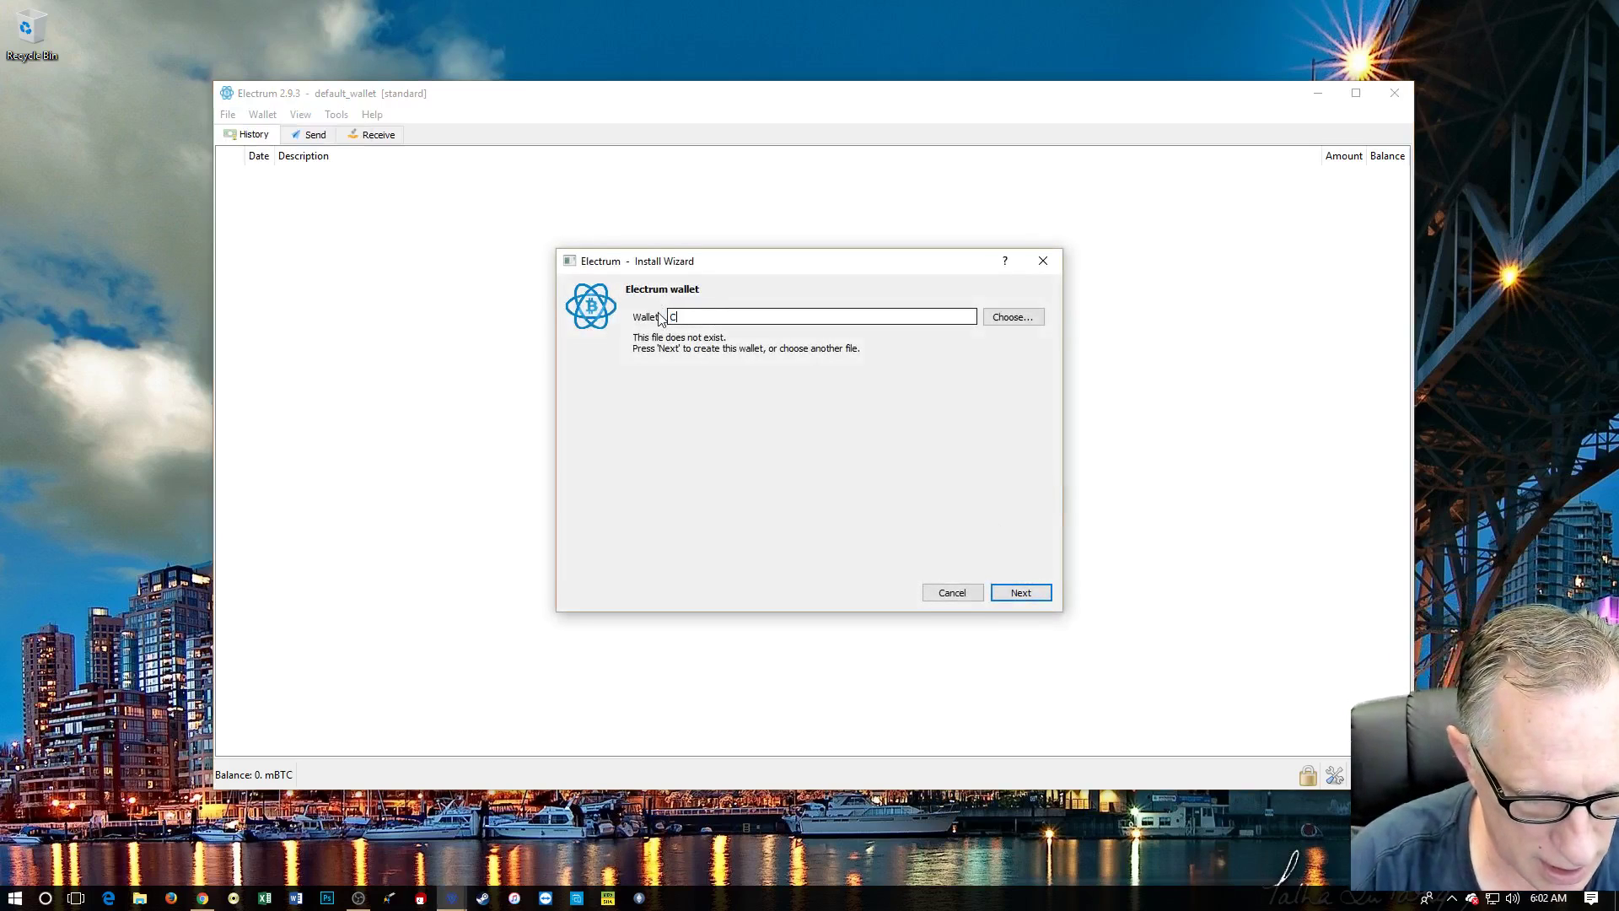
pyautogui.write('rypto')
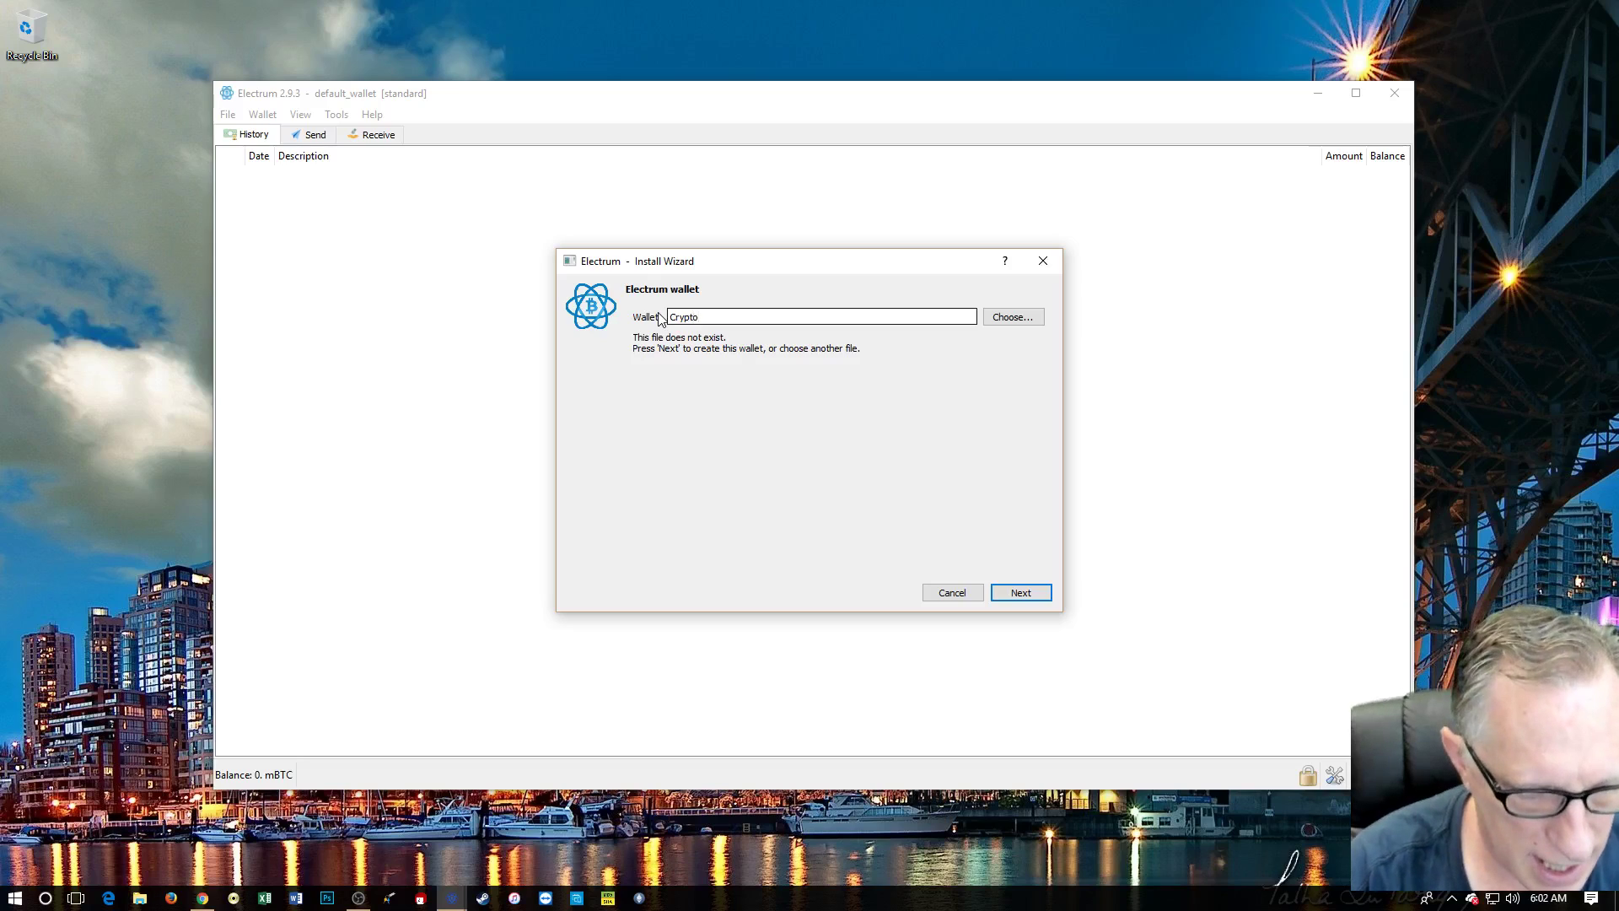
pyautogui.write('Dad')
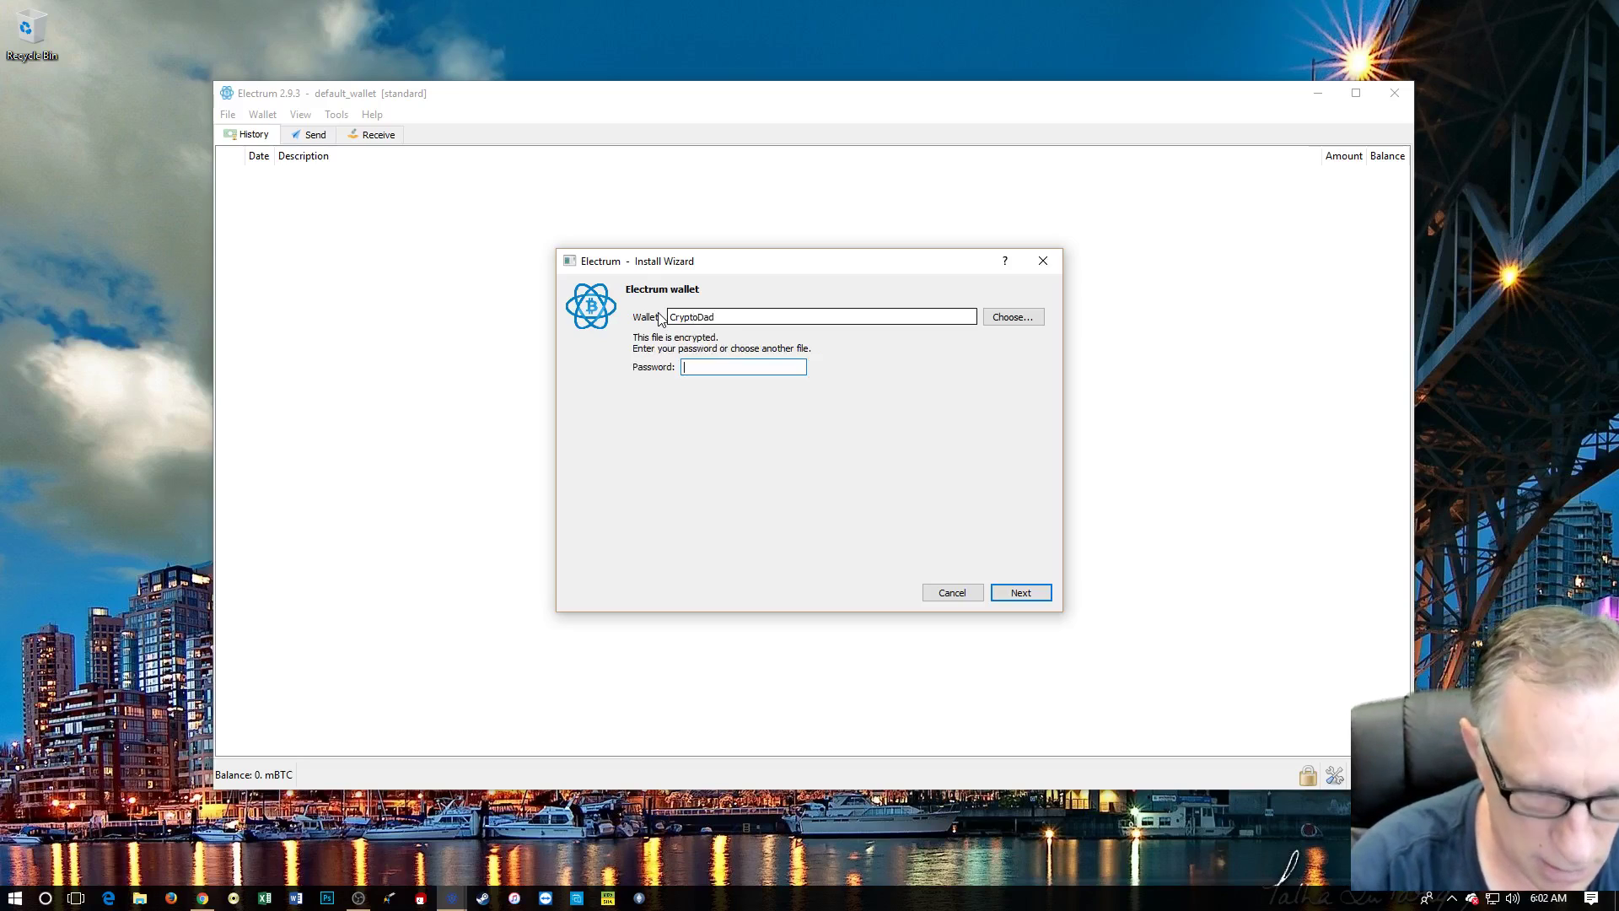
pyautogui.click(744, 318)
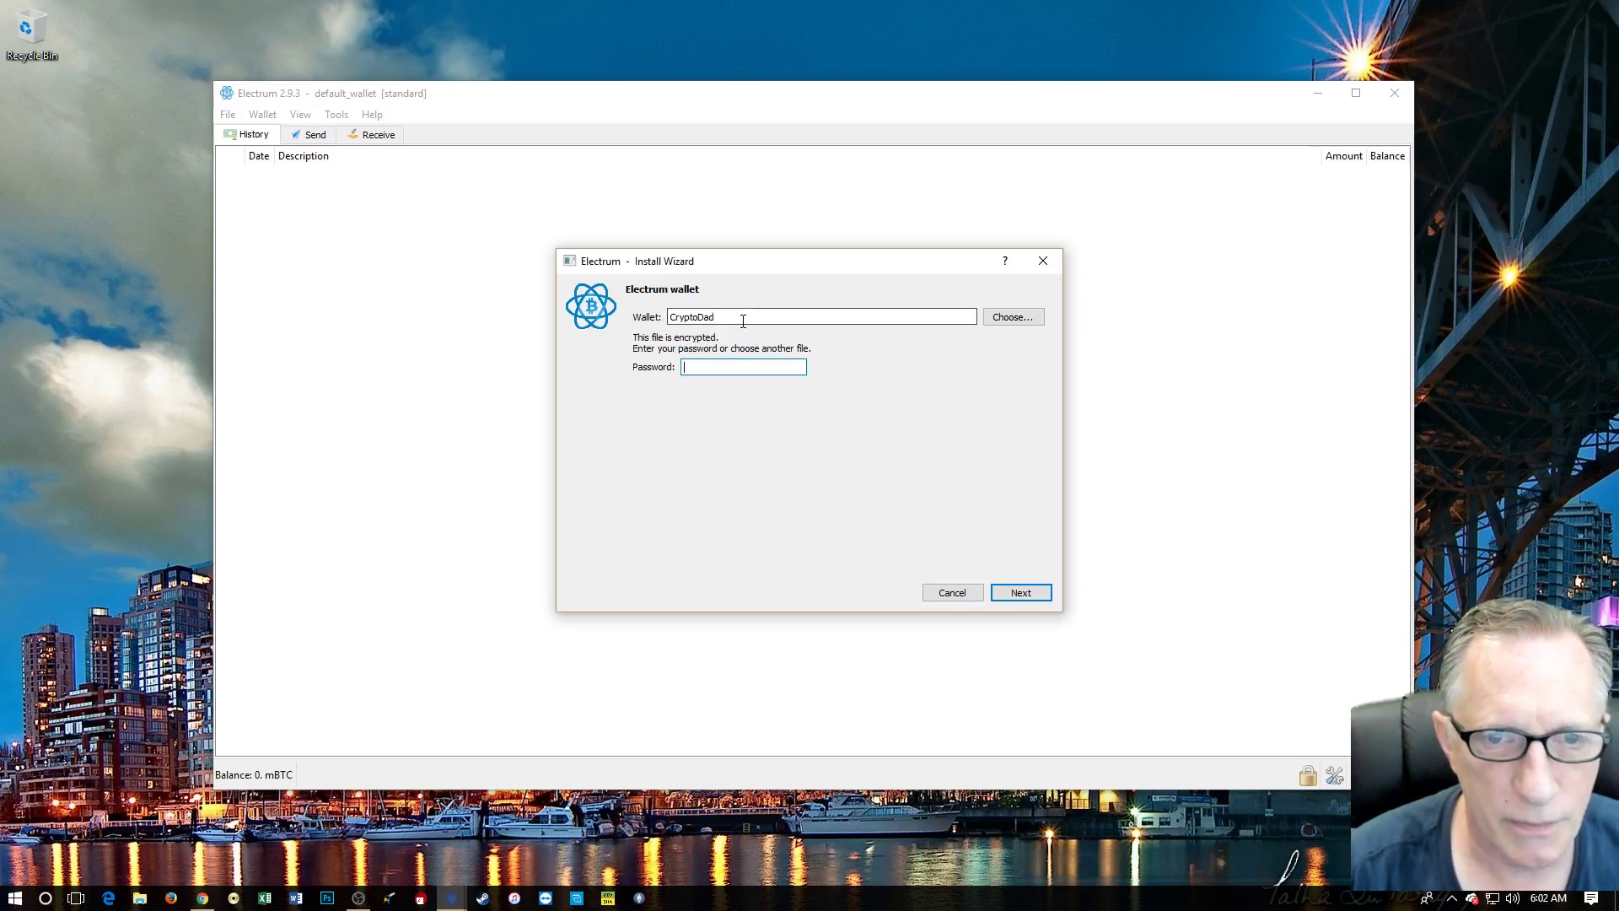
pyautogui.write('_Test')
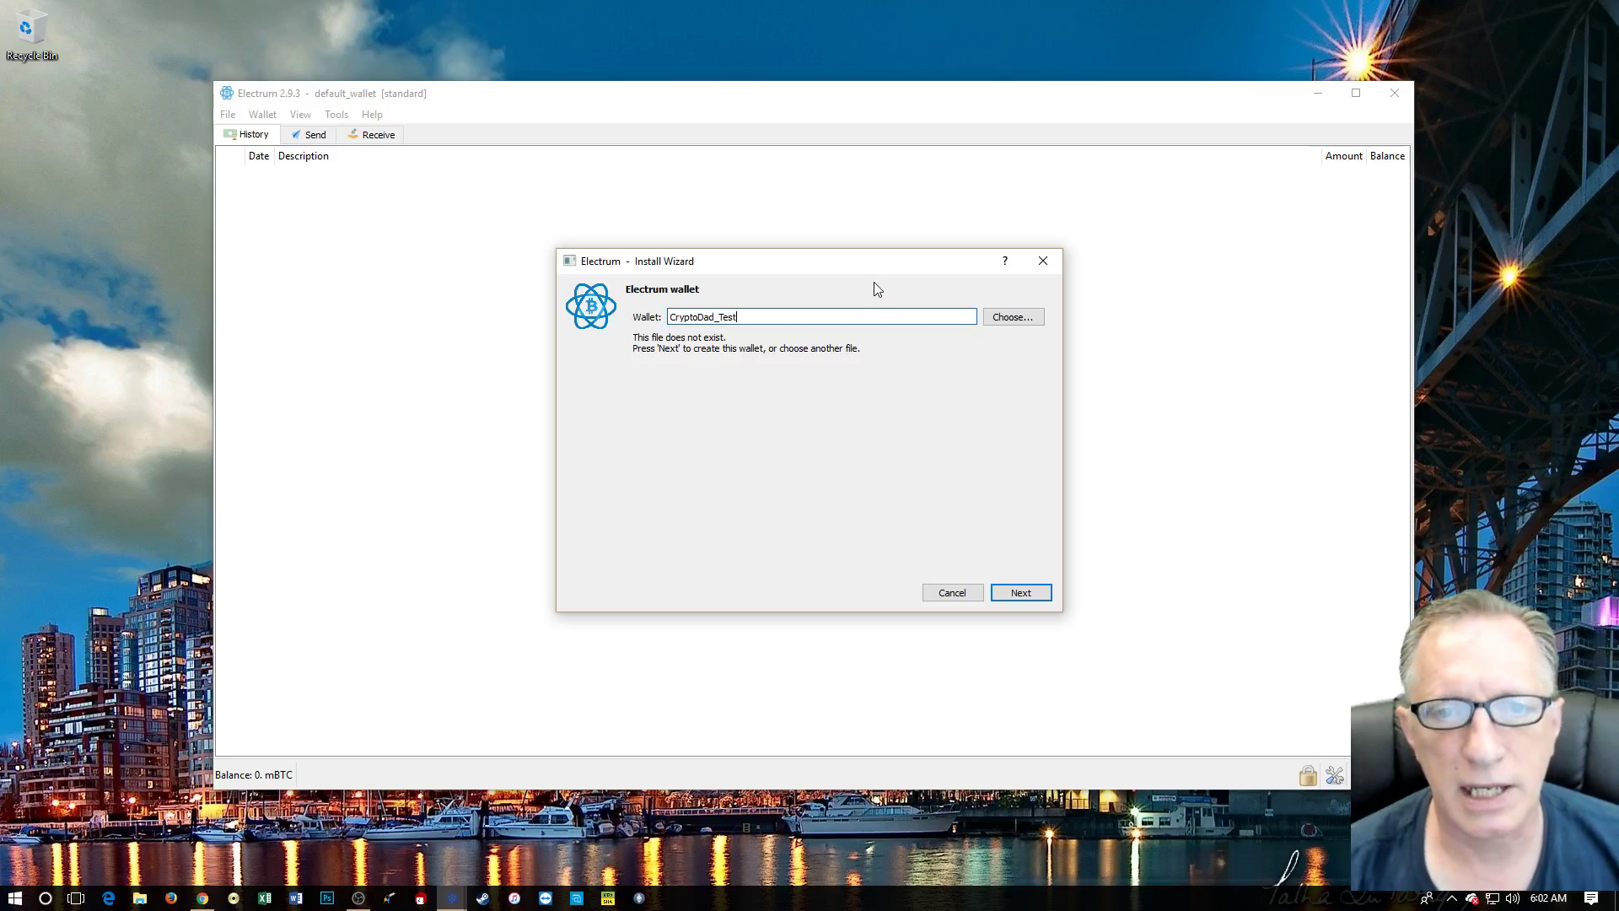
pyautogui.click(1020, 593)
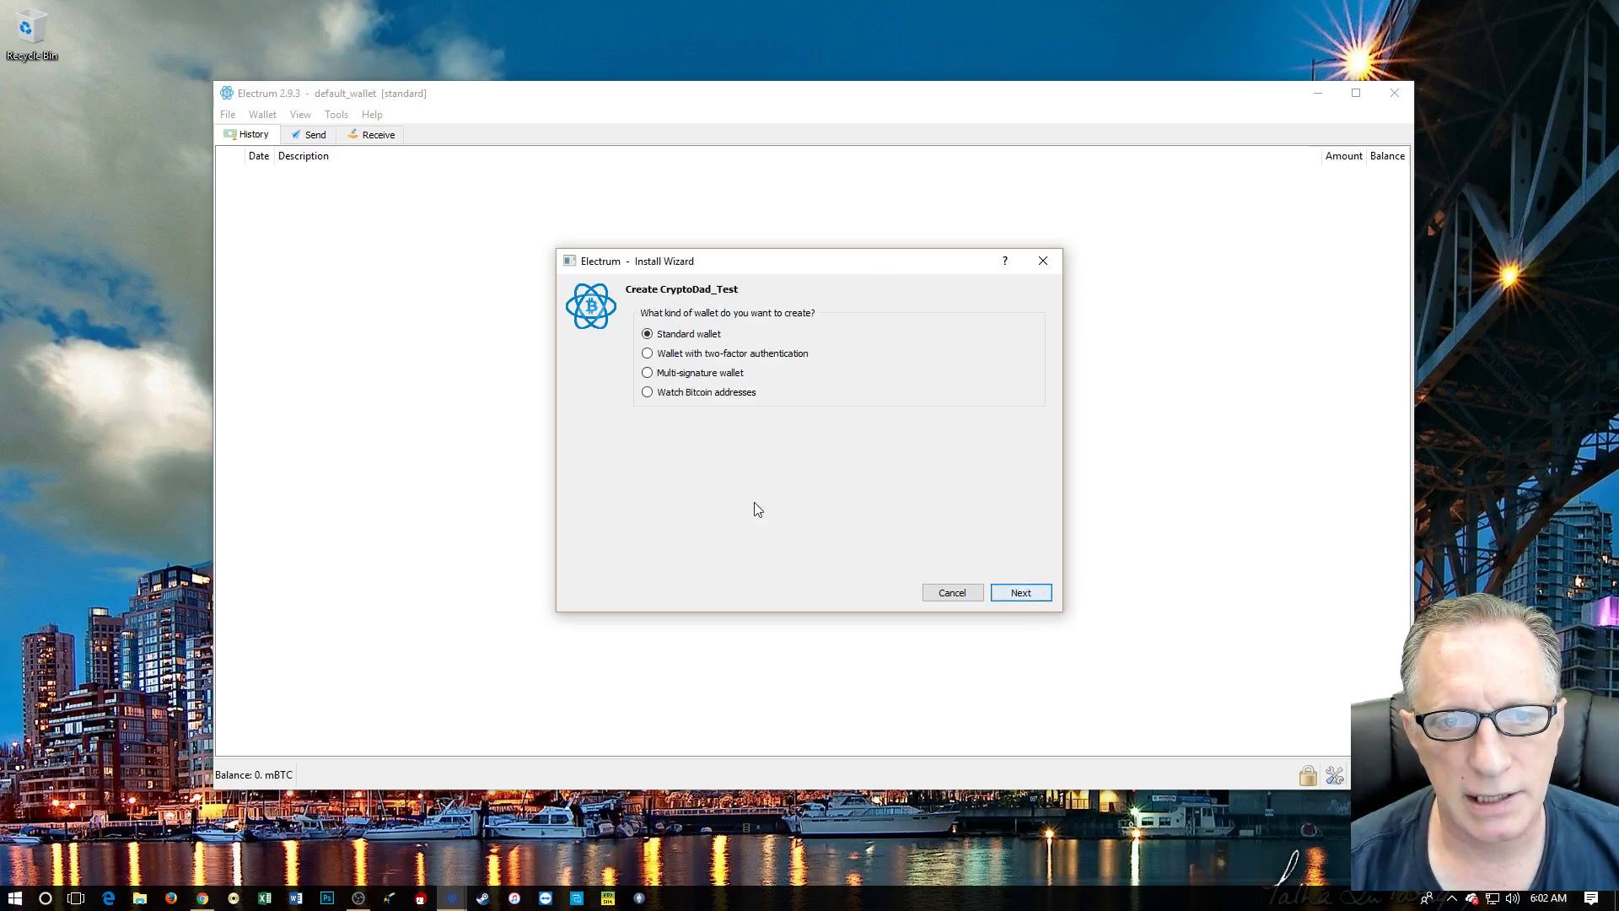
# Make it a standard wallet with a newly created seed, and copy the generated 12-word seed phrase
pyautogui.click(1023, 594)
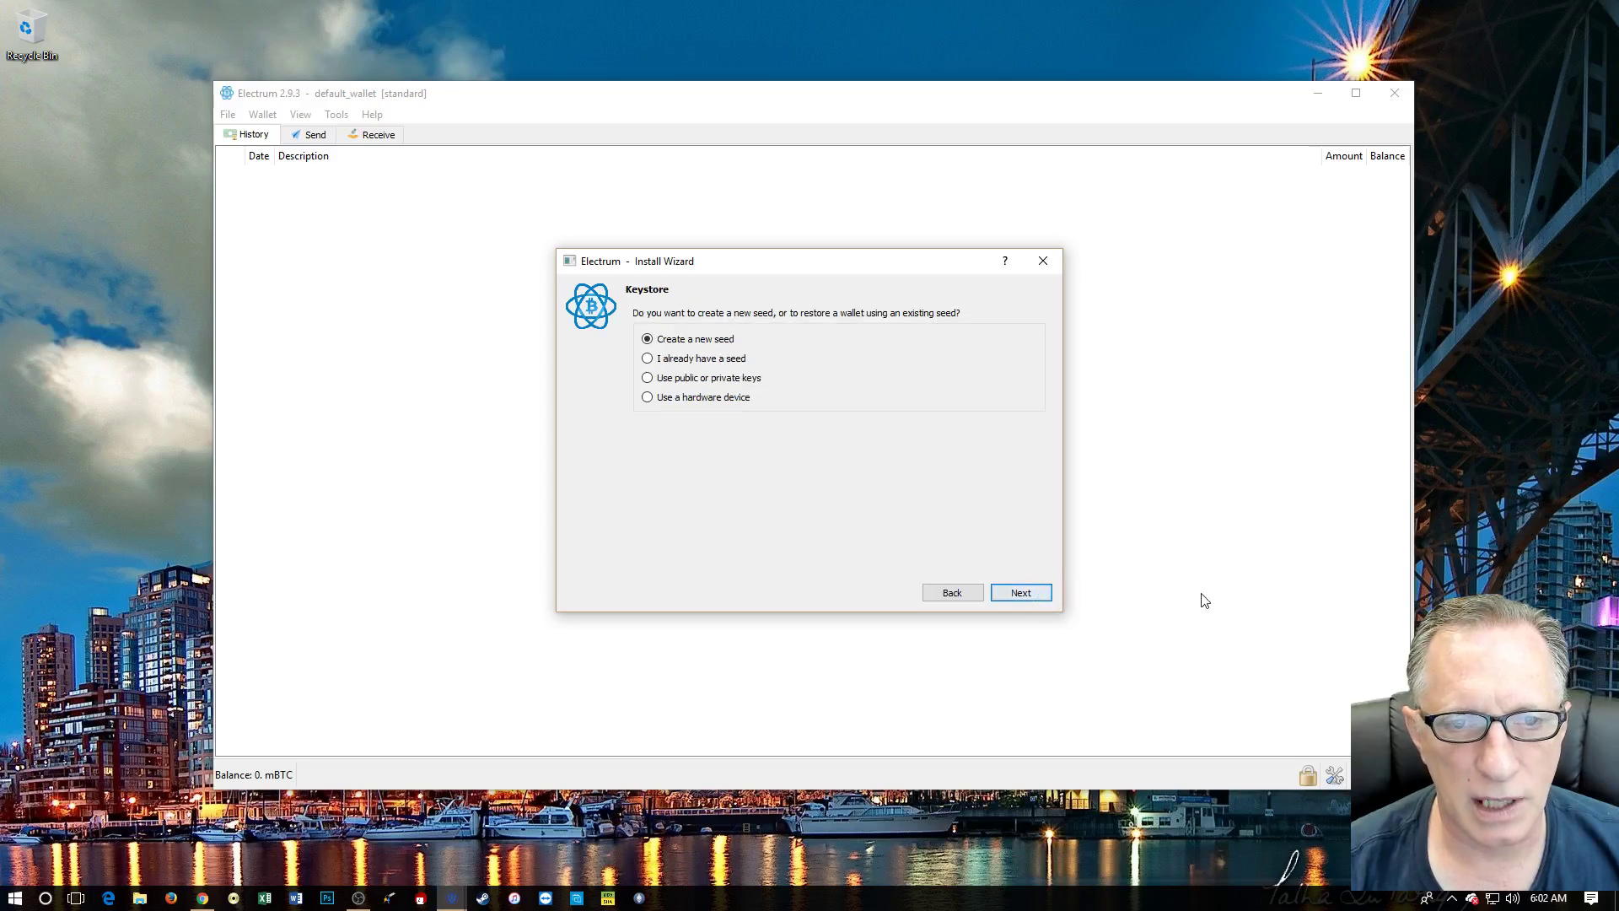
pyautogui.click(1024, 594)
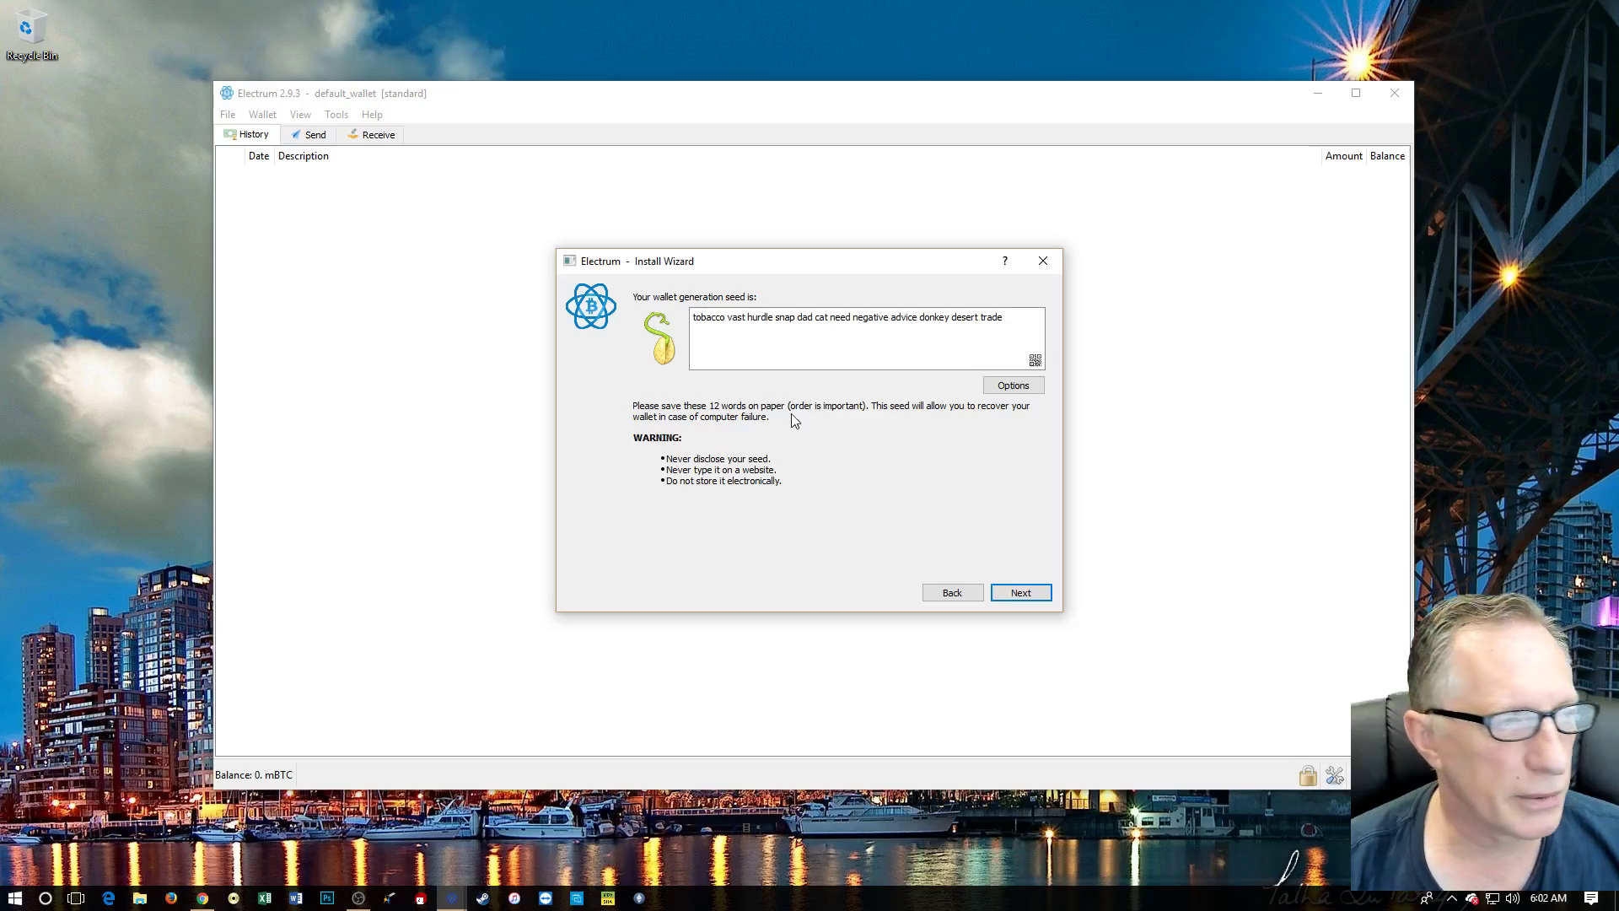
pyautogui.moveTo(1010, 316); pyautogui.dragTo(689, 313)
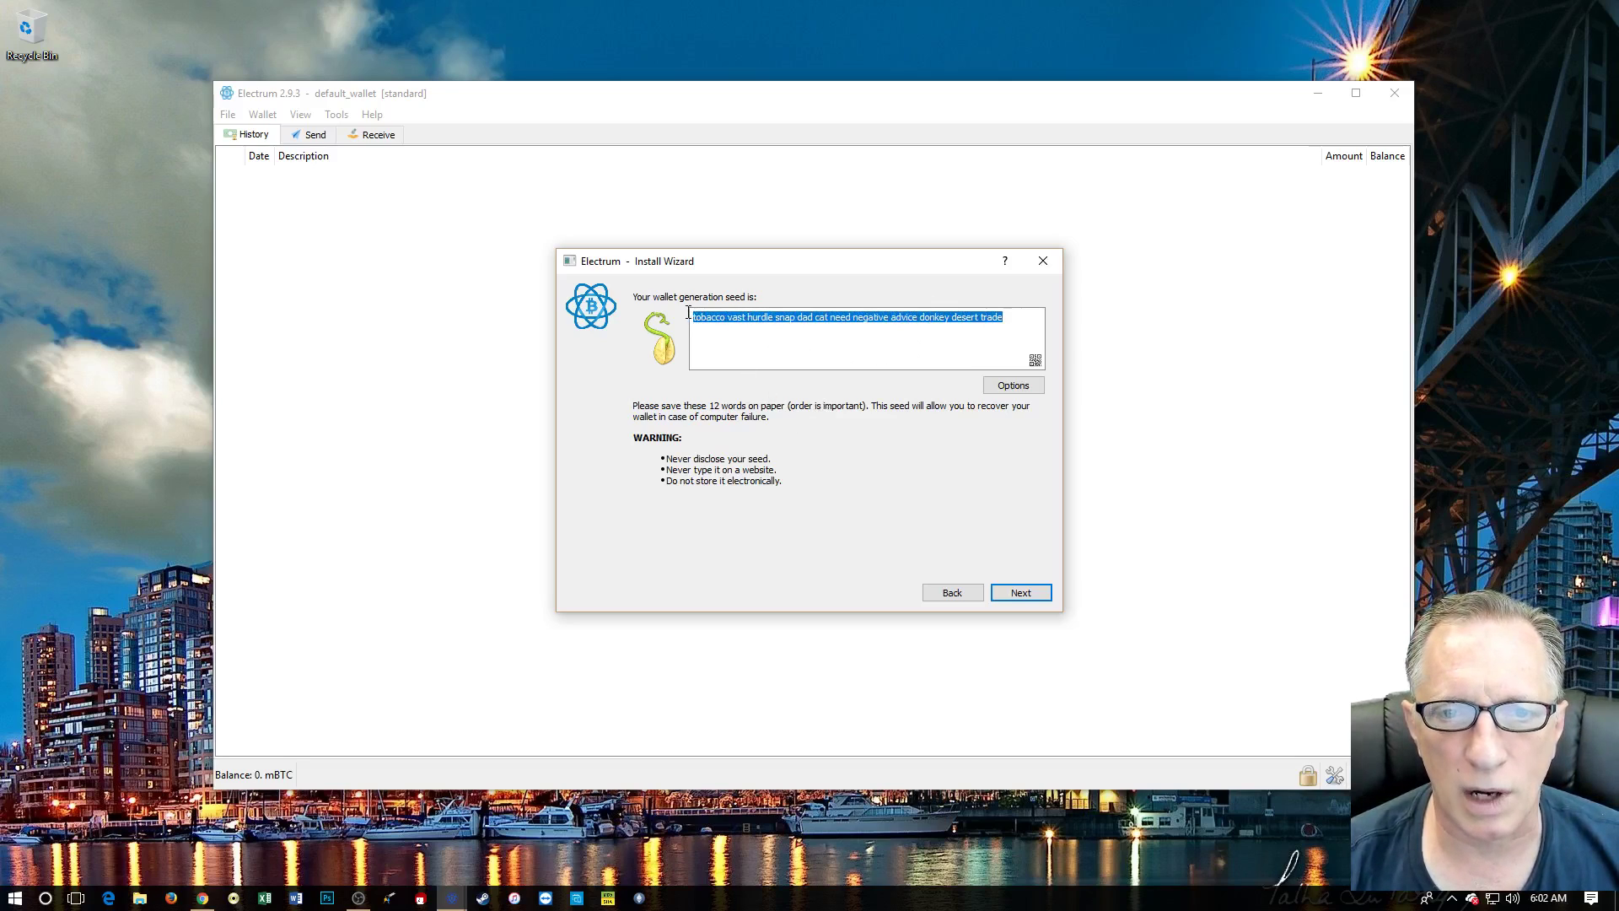
pyautogui.rightClick(809, 317)
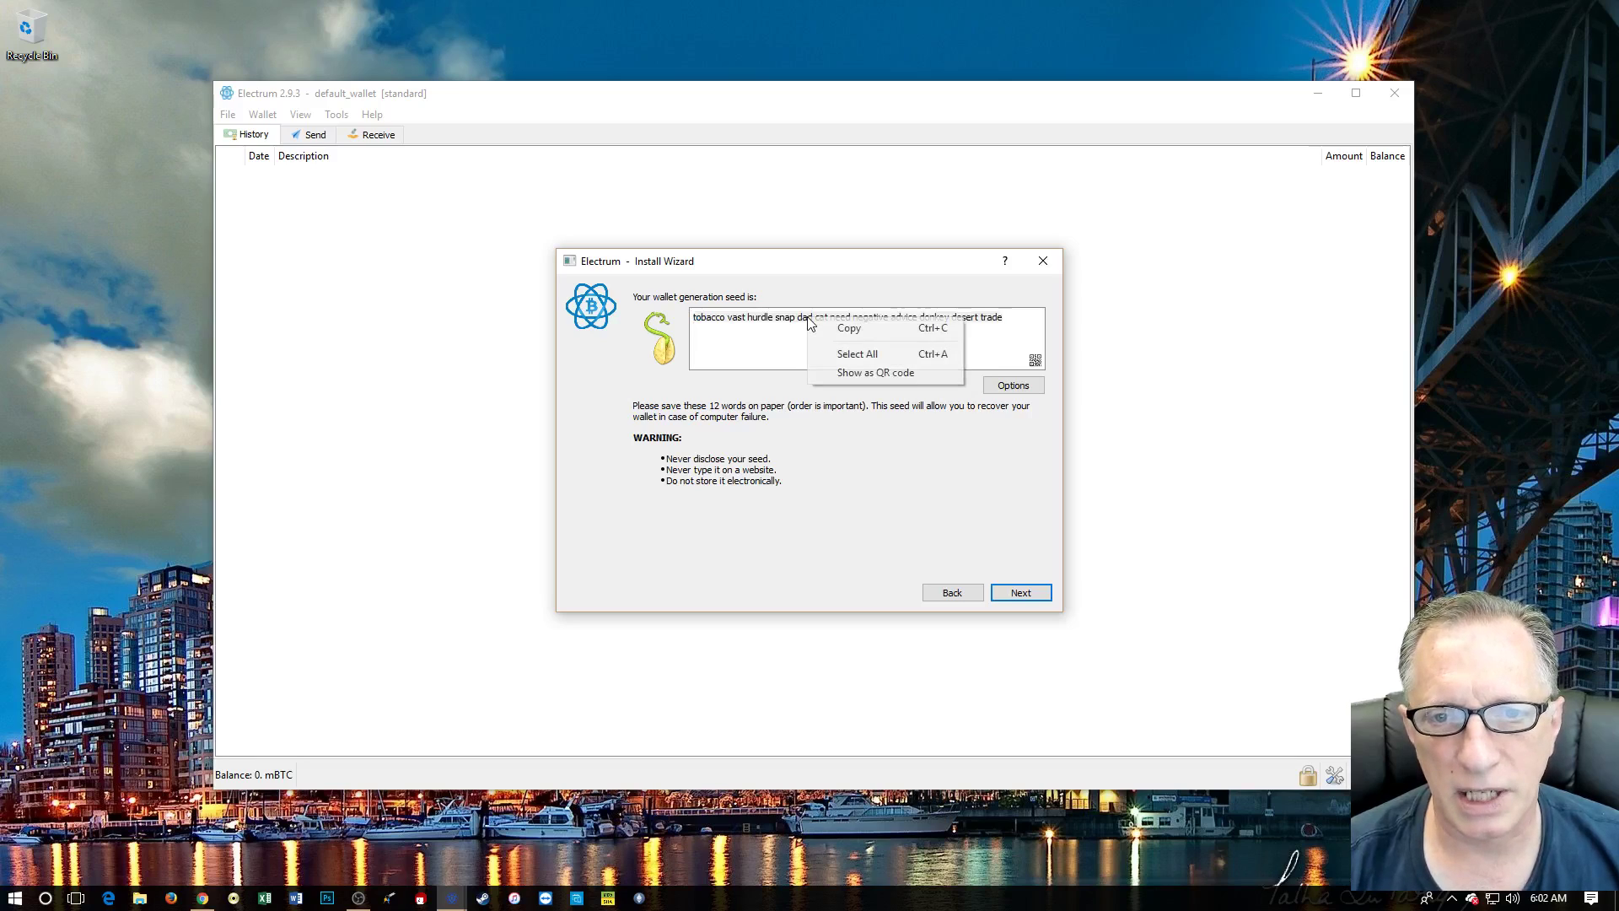
pyautogui.click(849, 328)
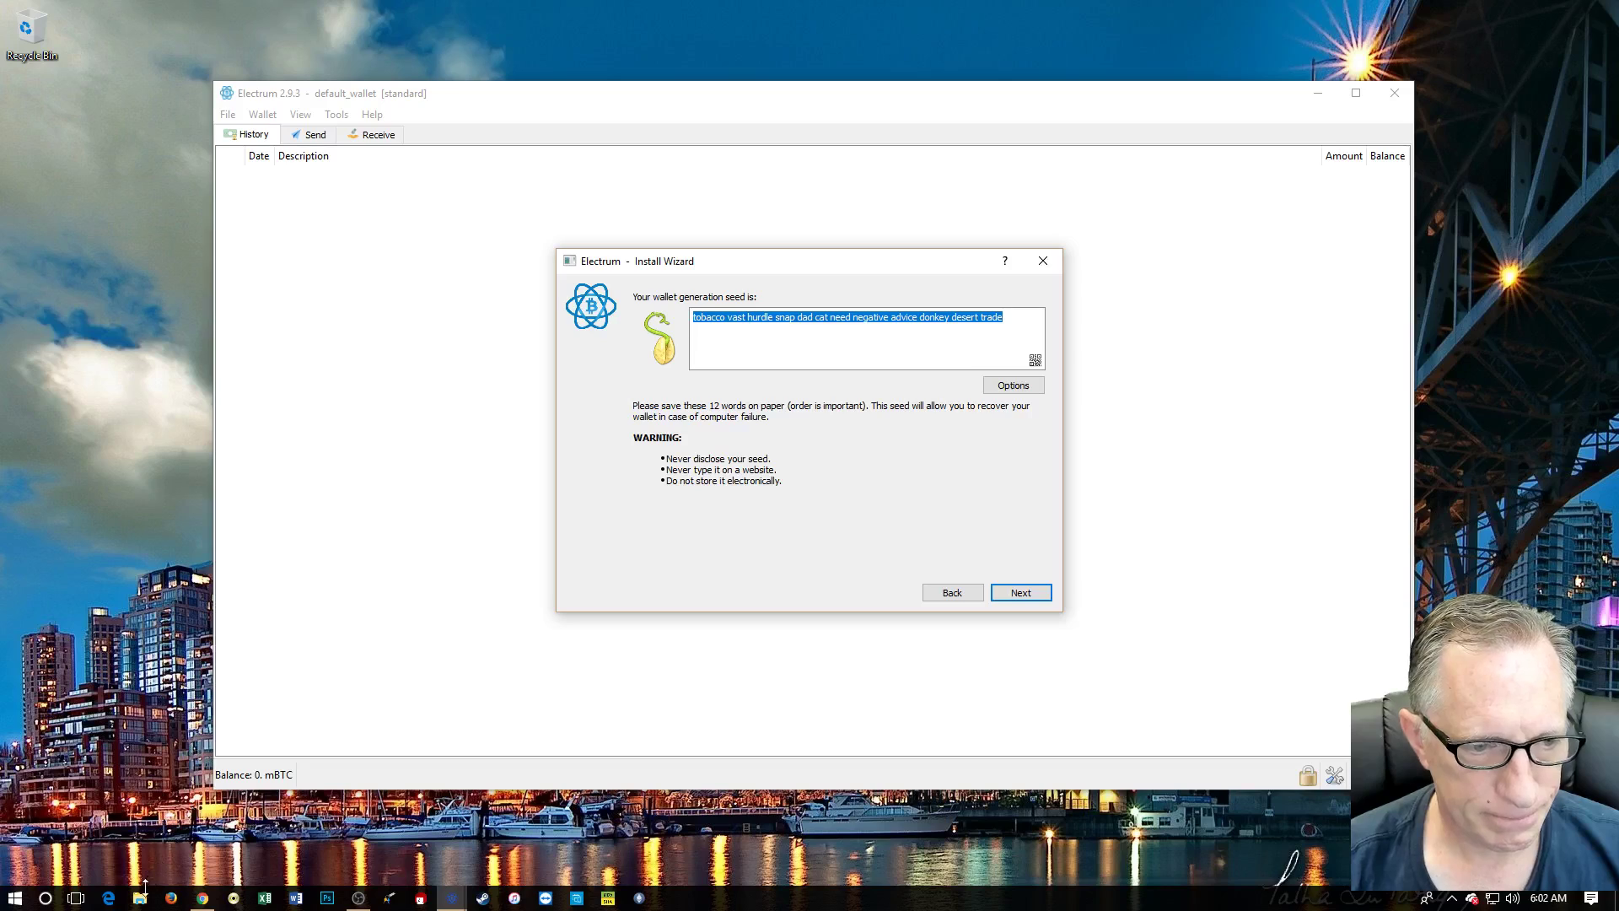
# Switch to File Explorer and create a new text document in the Software > Electrum folder on the 4TB Data Drive (D:)
pyautogui.click(141, 896)
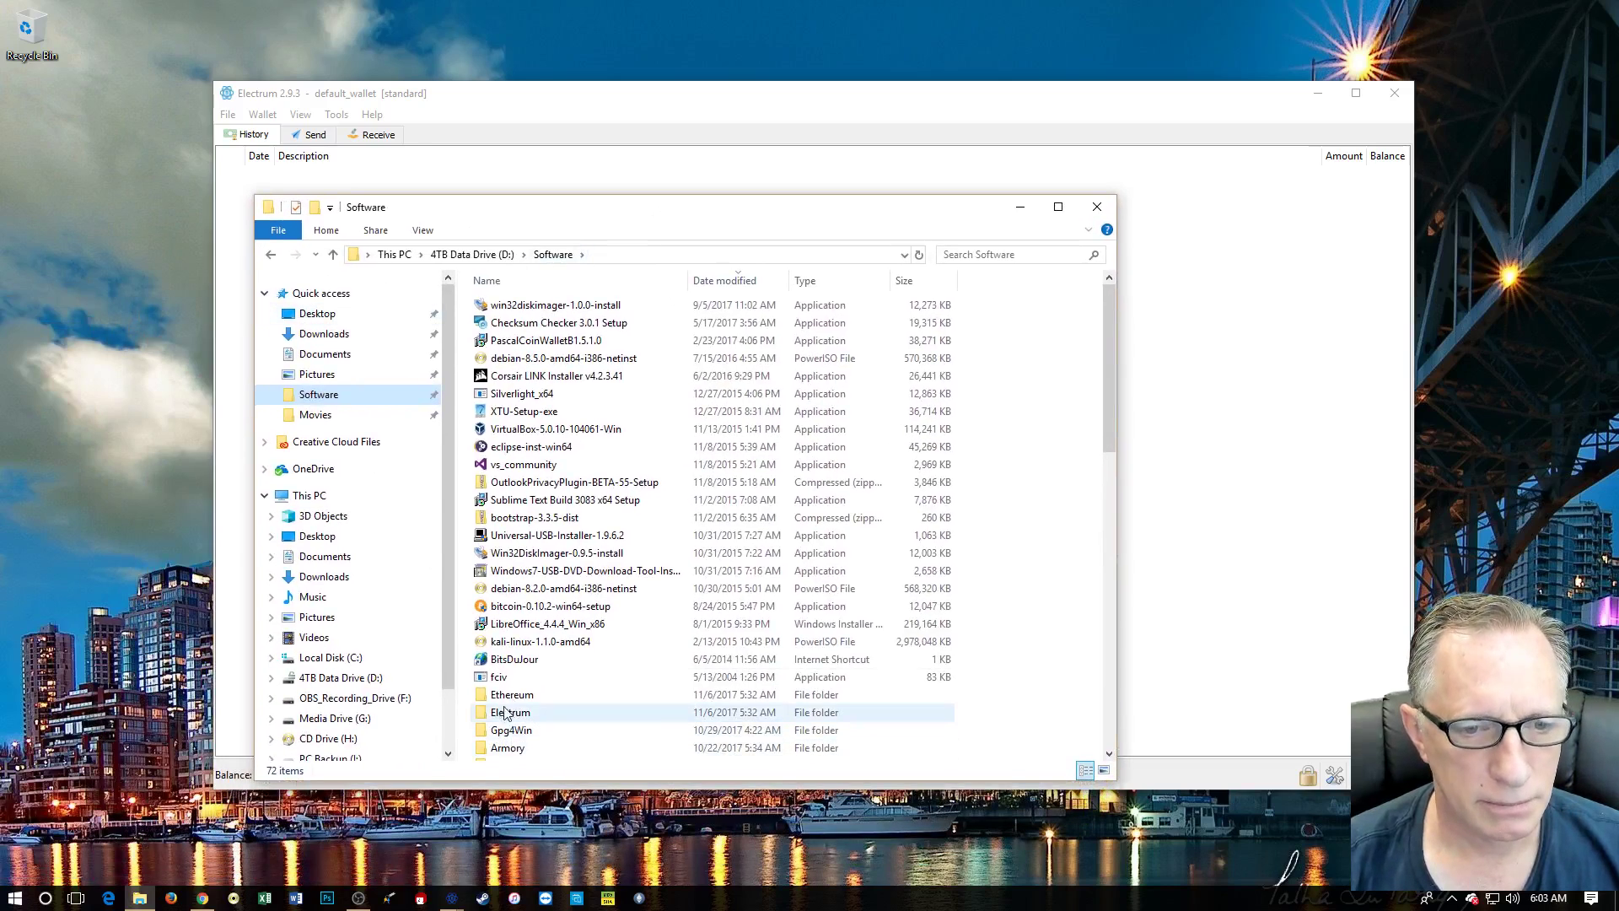
pyautogui.doubleClick(544, 716)
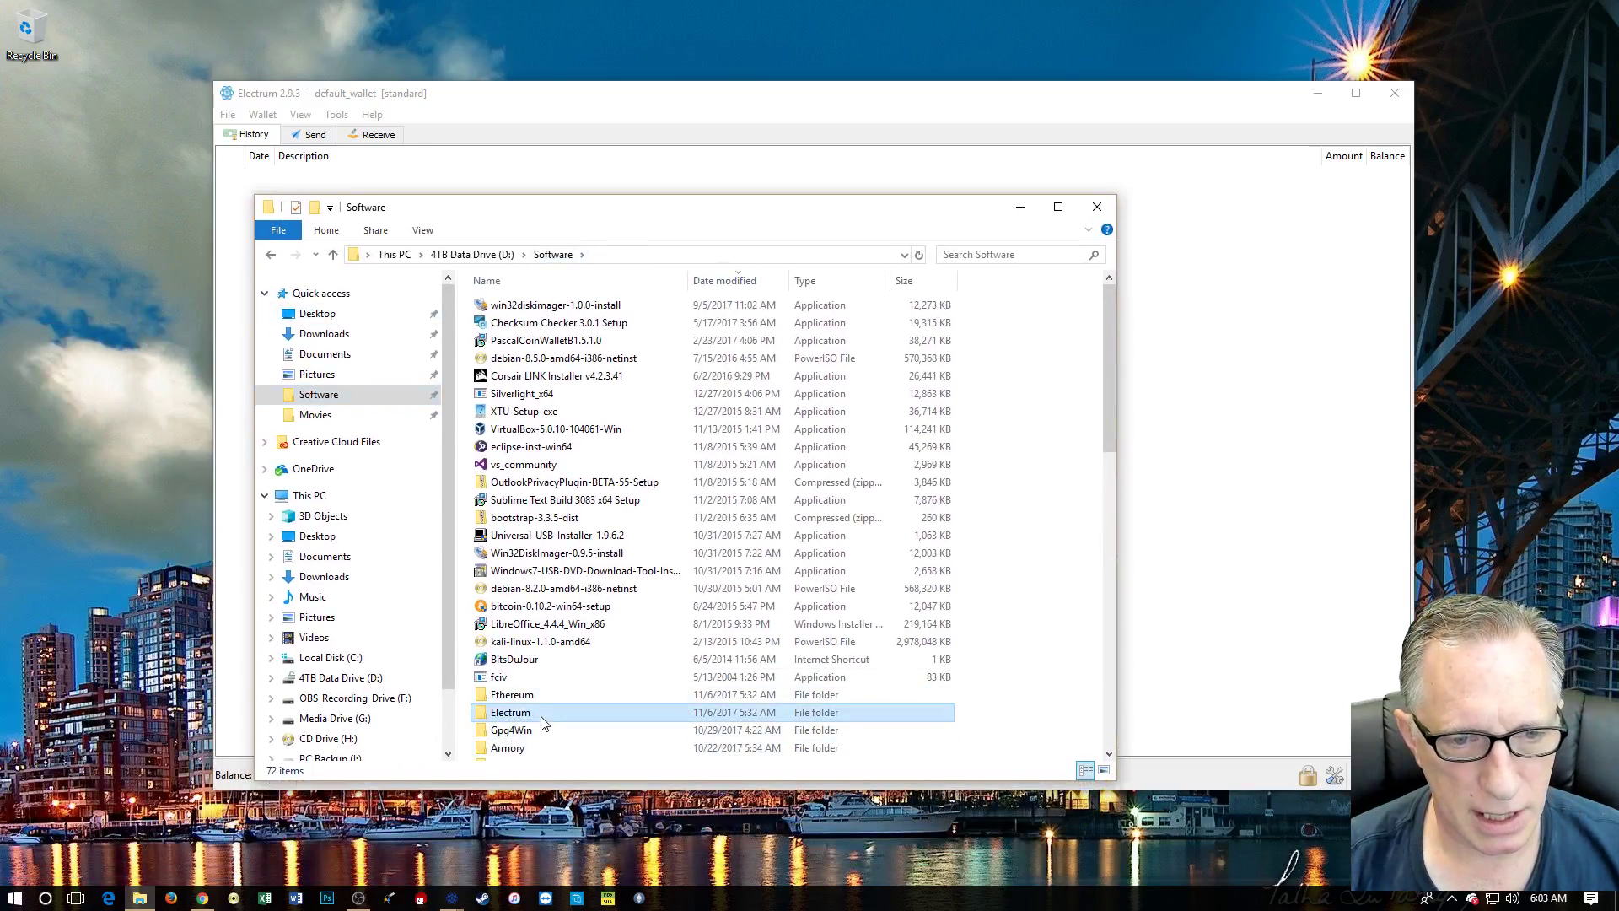
pyautogui.rightClick(488, 437)
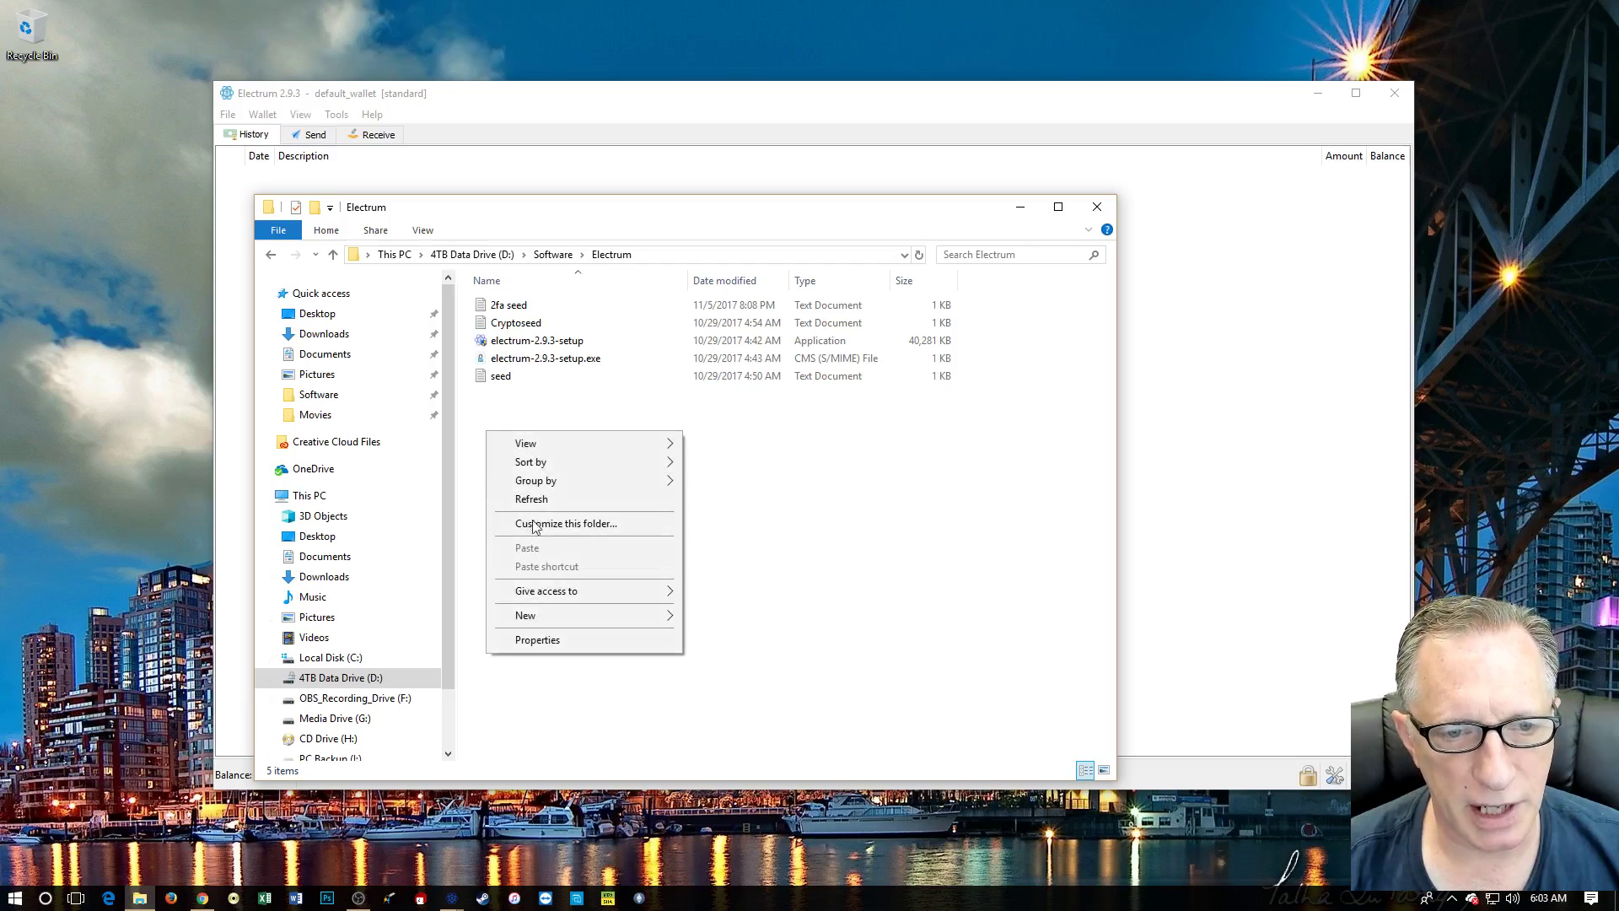
pyautogui.moveTo(669, 615)
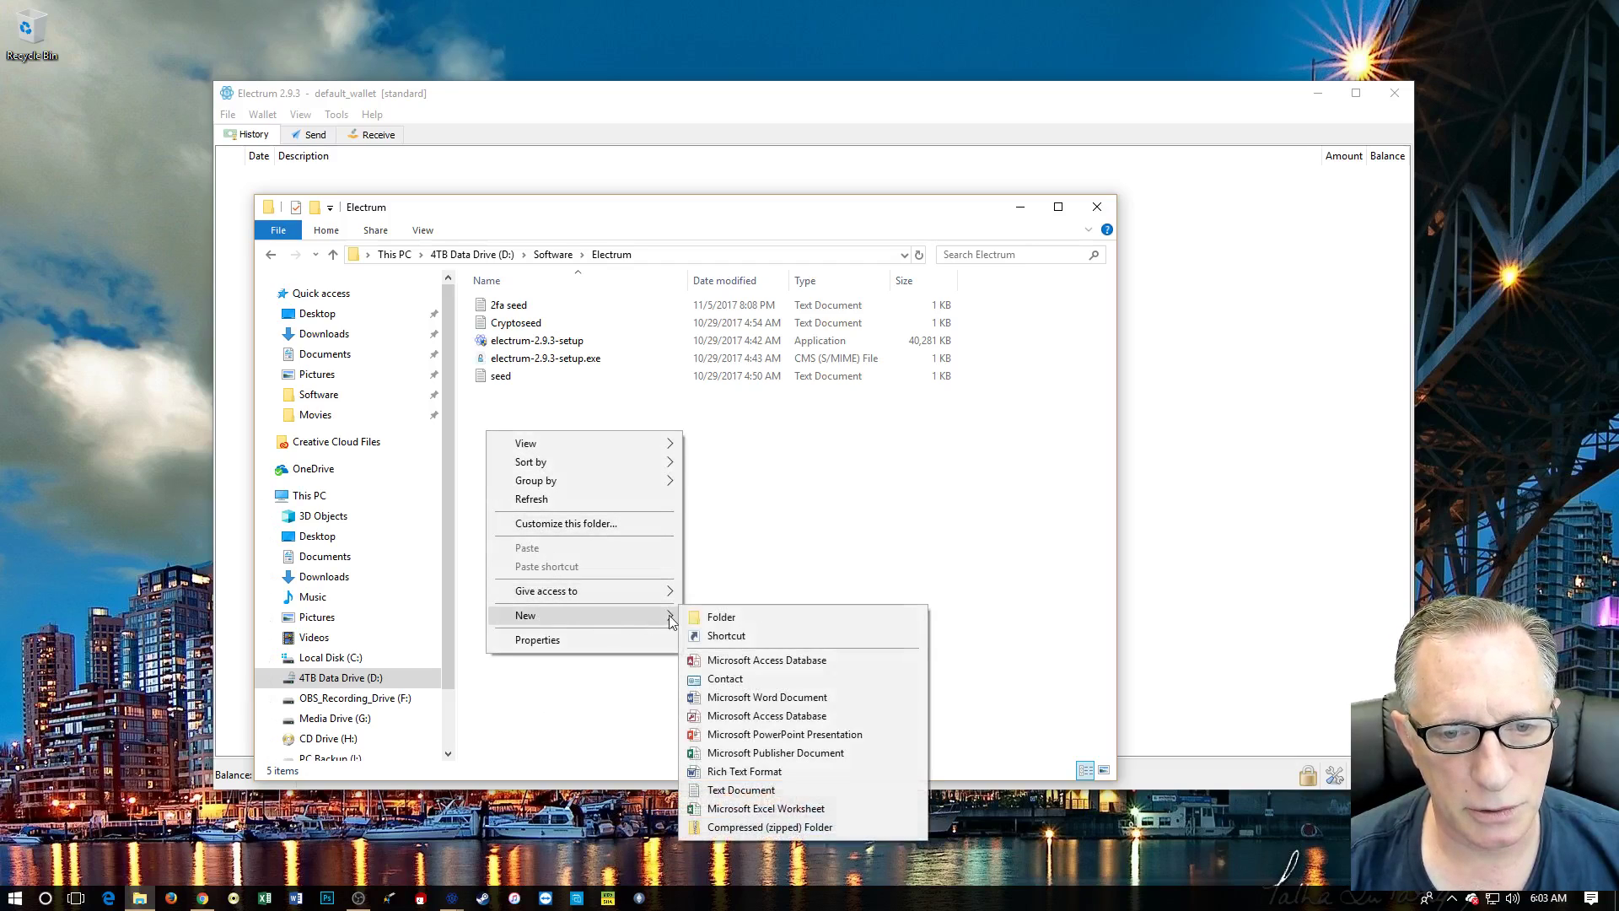
pyautogui.click(782, 790)
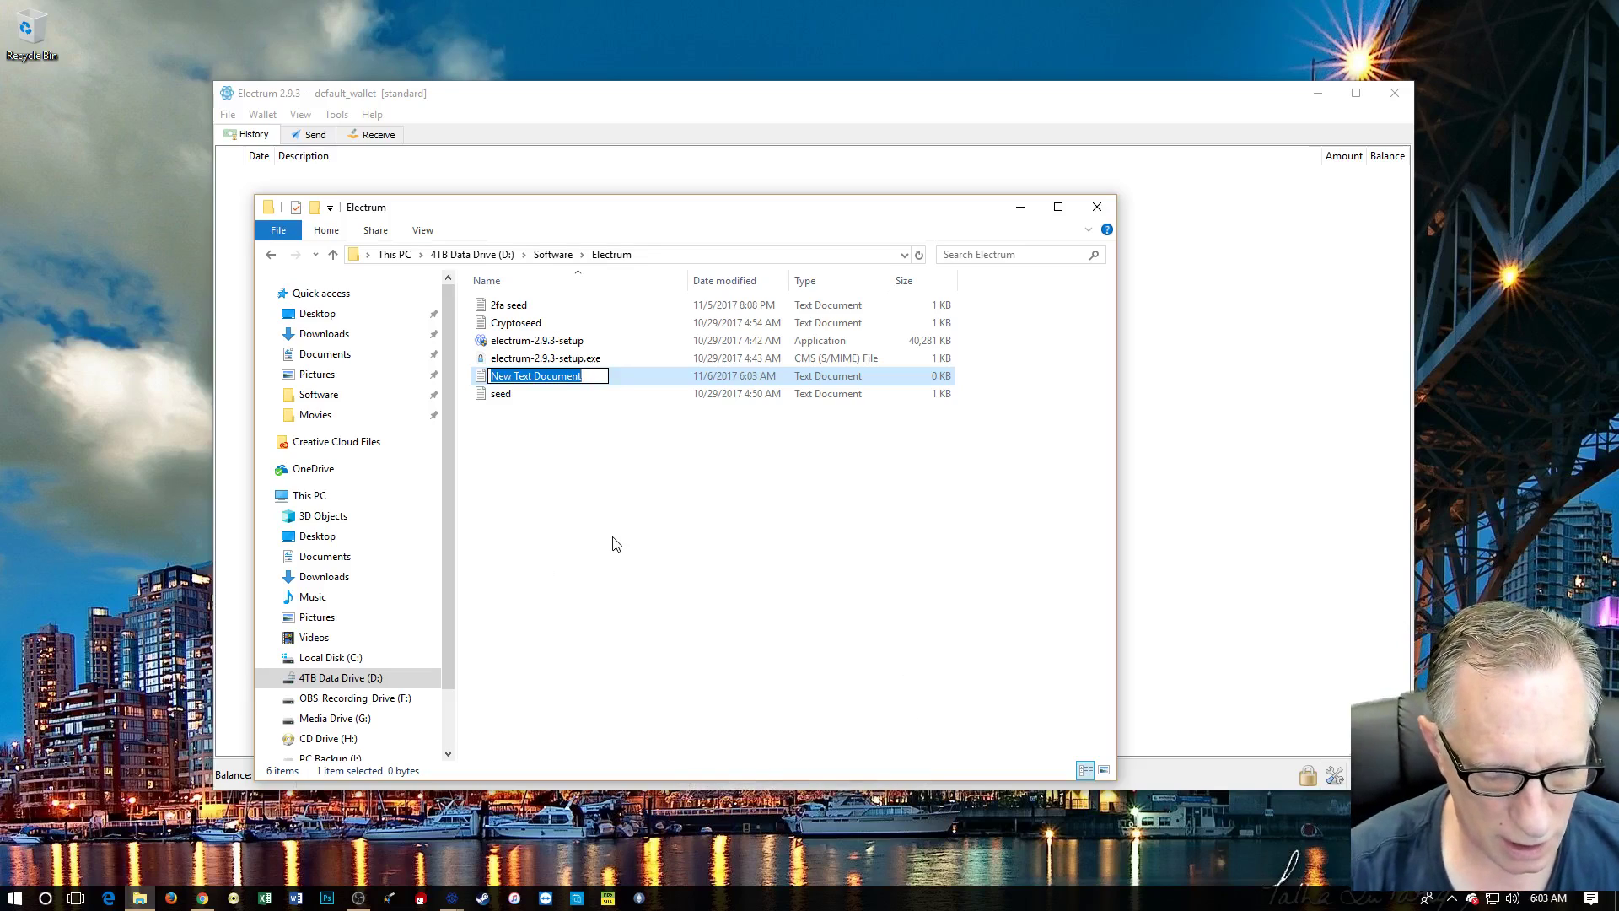
# Name the new text document Cryptodad_Test_seed
pyautogui.write('Test')
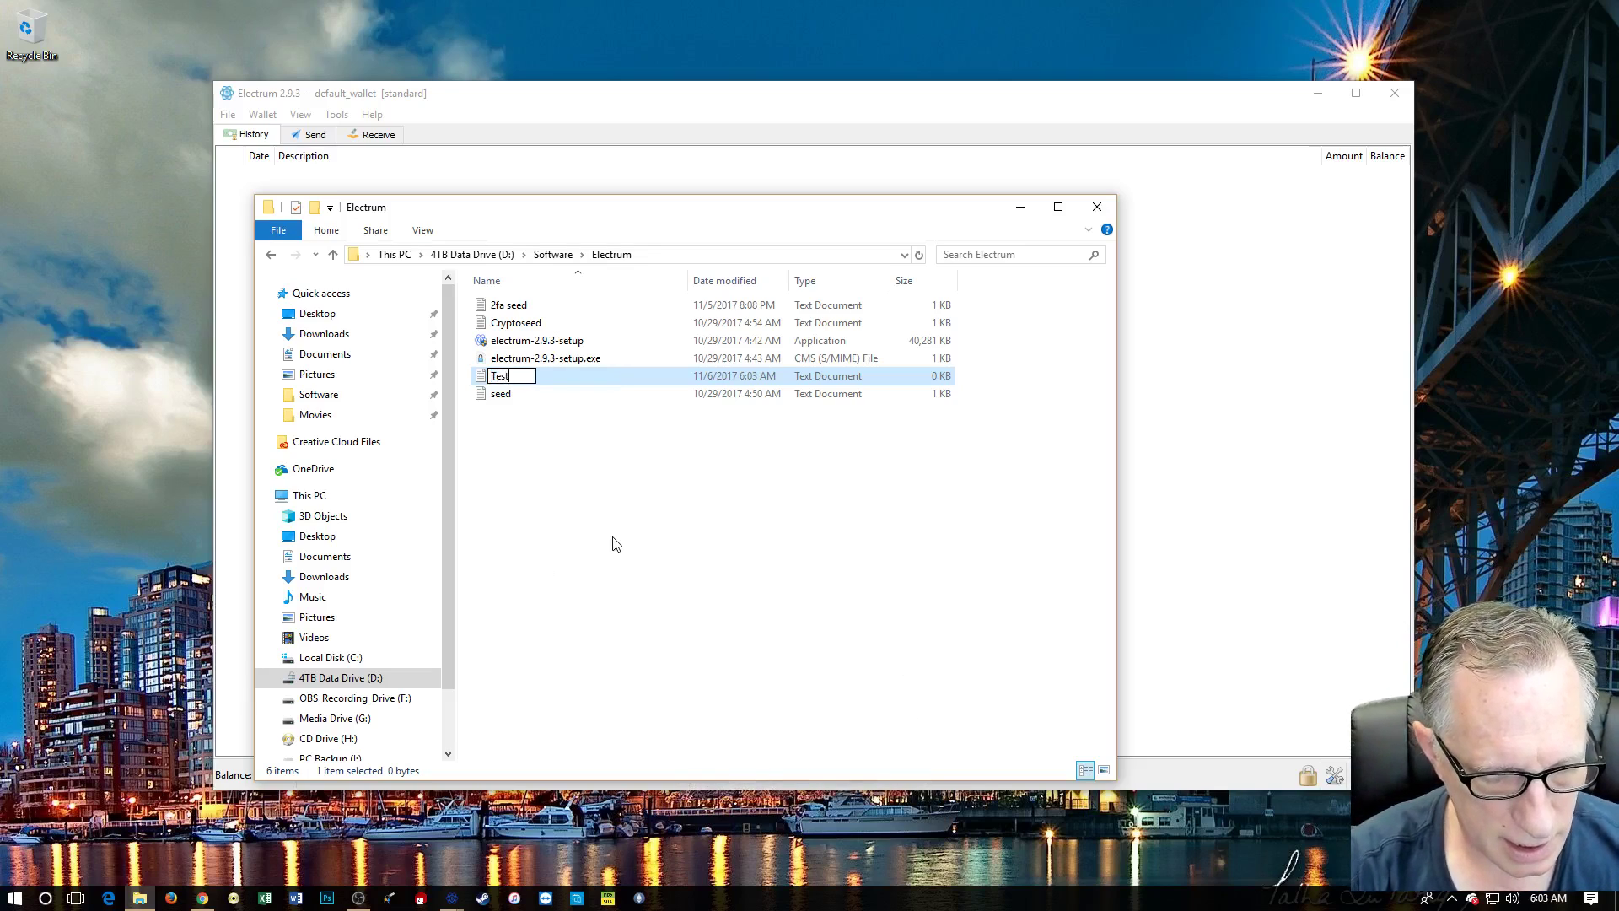
pyautogui.write(' seed')
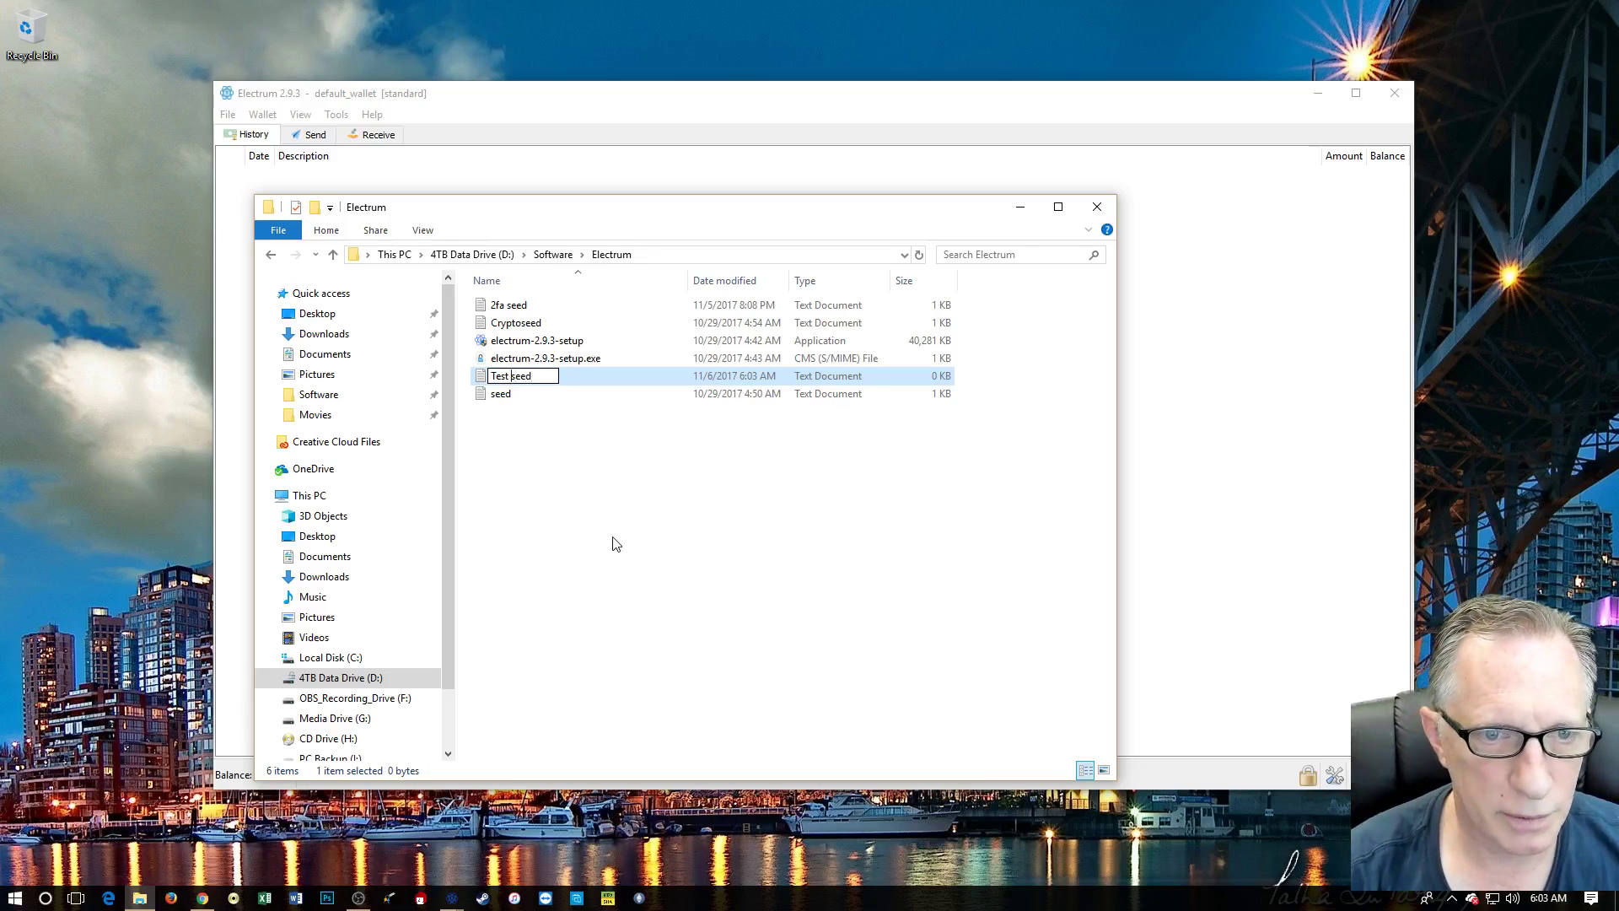
pyautogui.press('Home')
pyautogui.write('Cr')
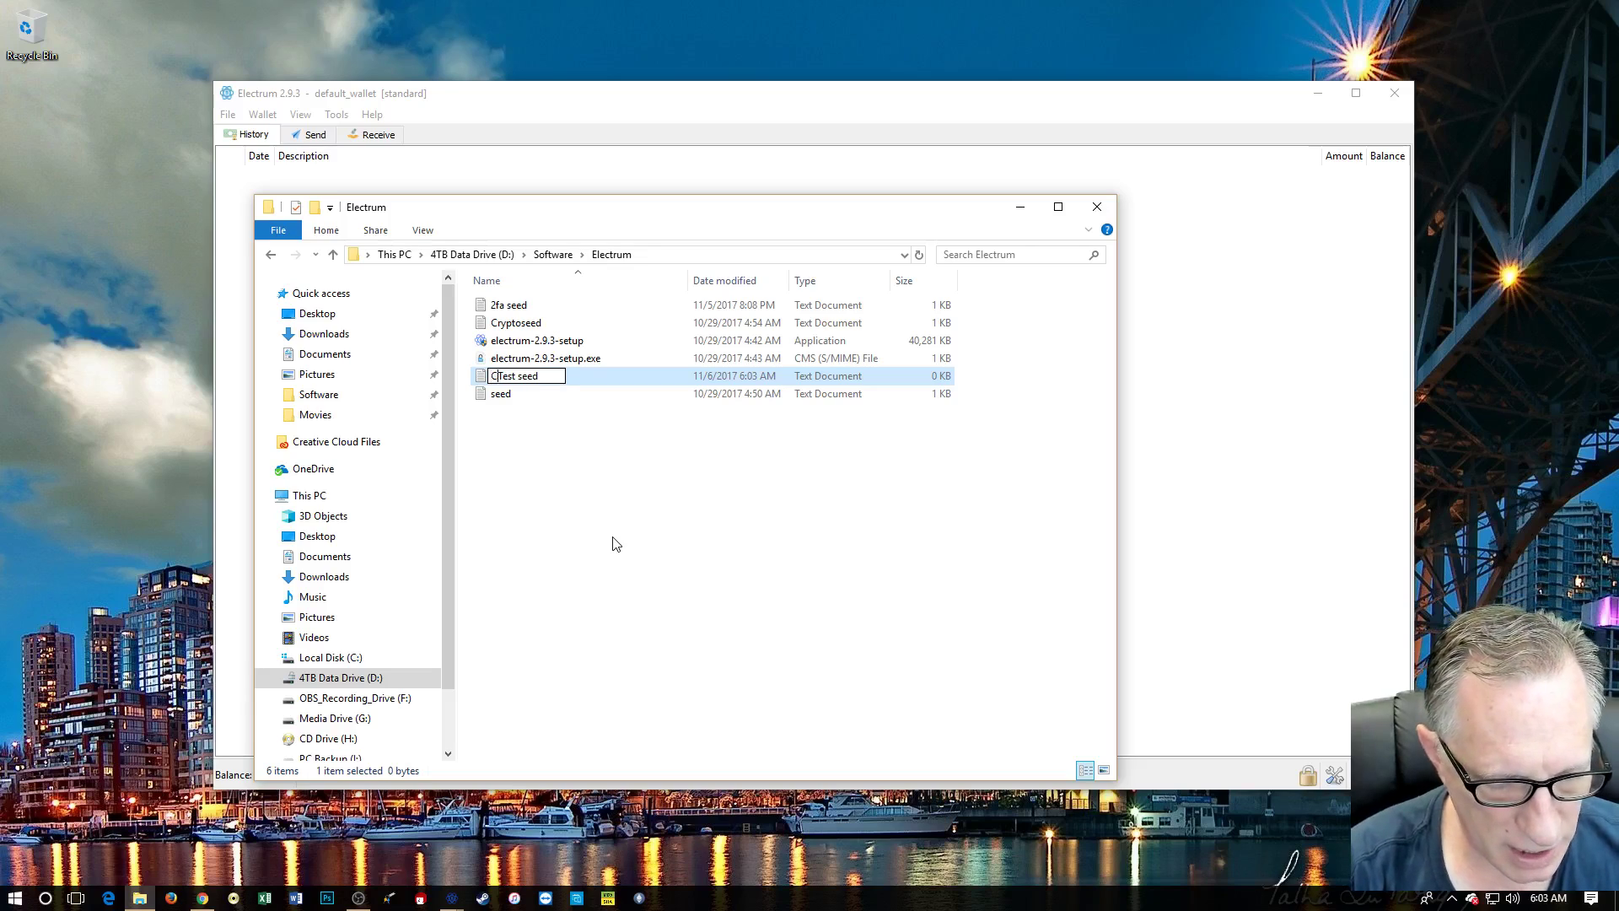
pyautogui.write('yptoda')
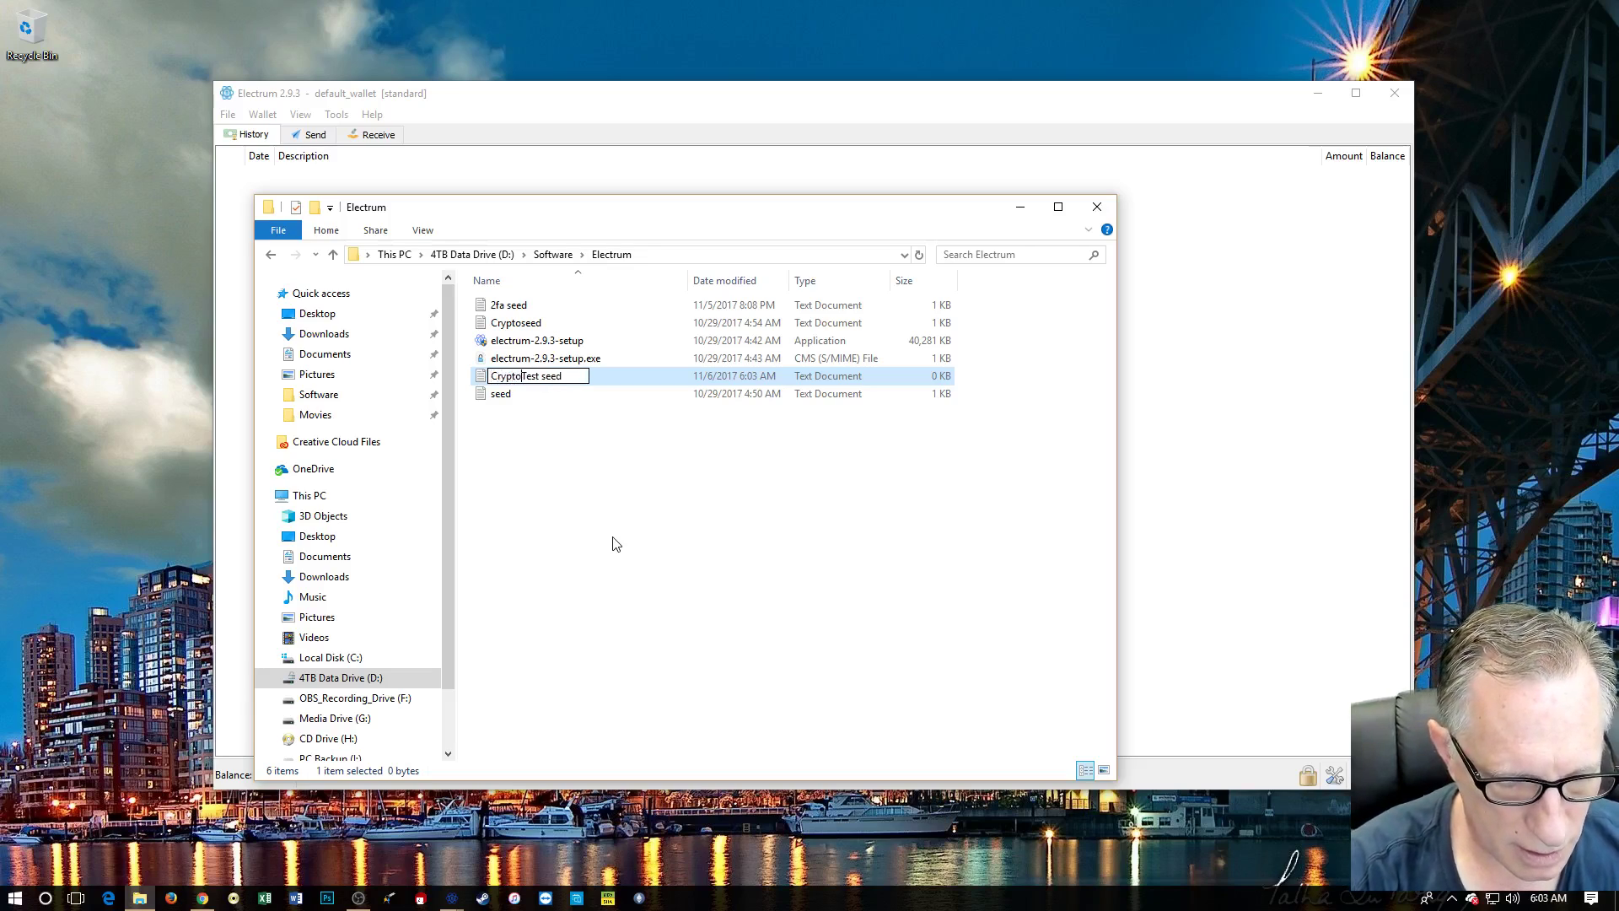
pyautogui.write('d')
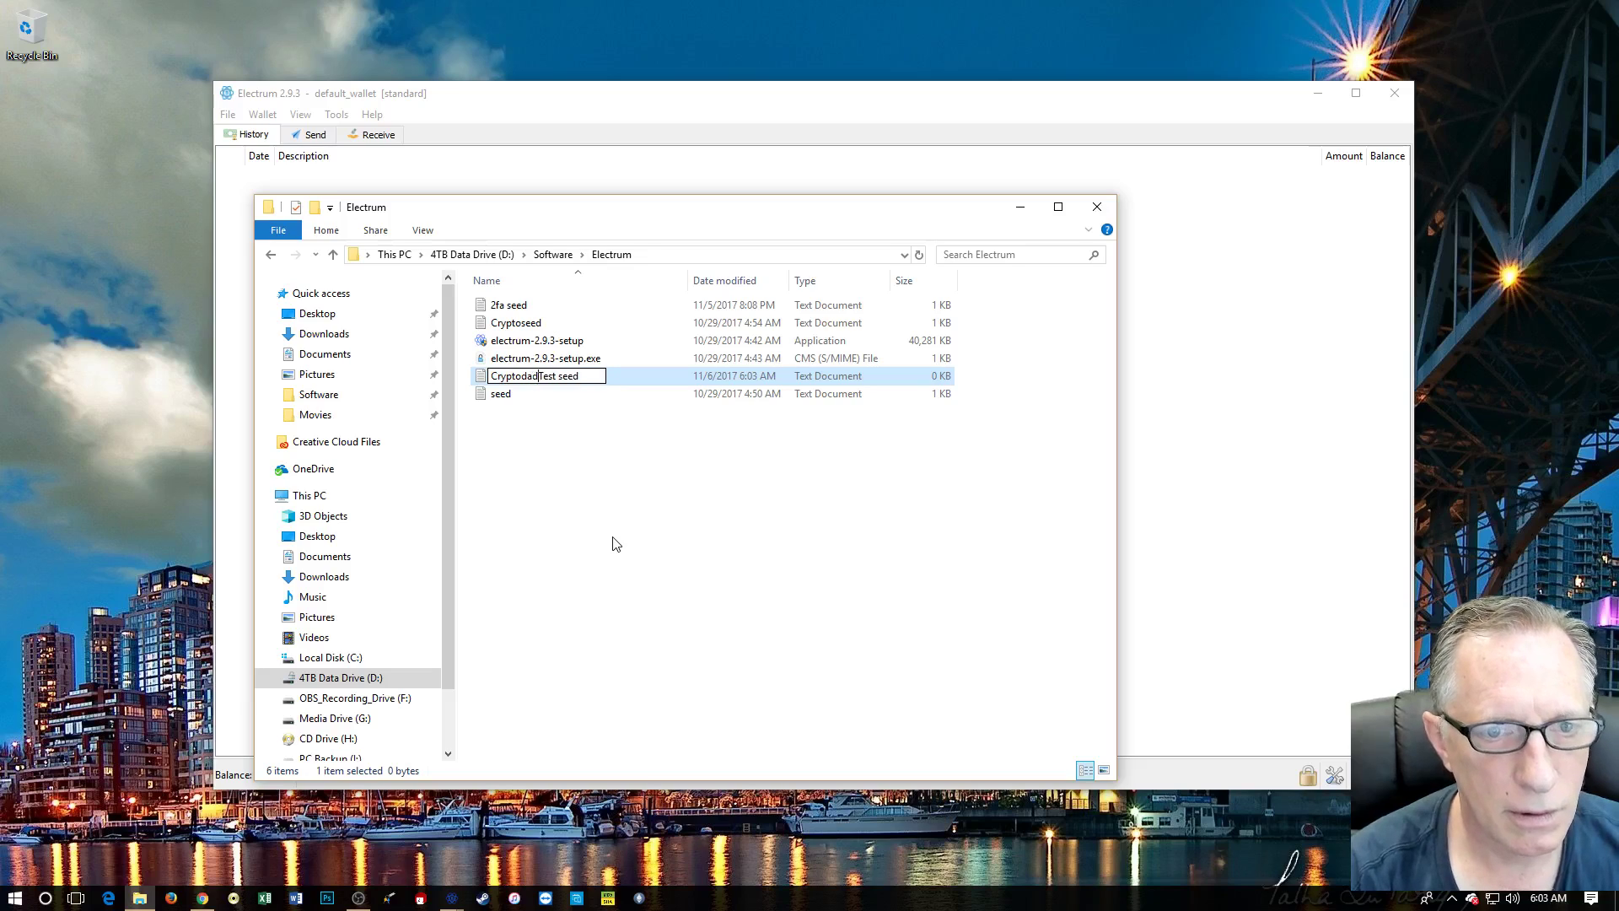
pyautogui.write('_')
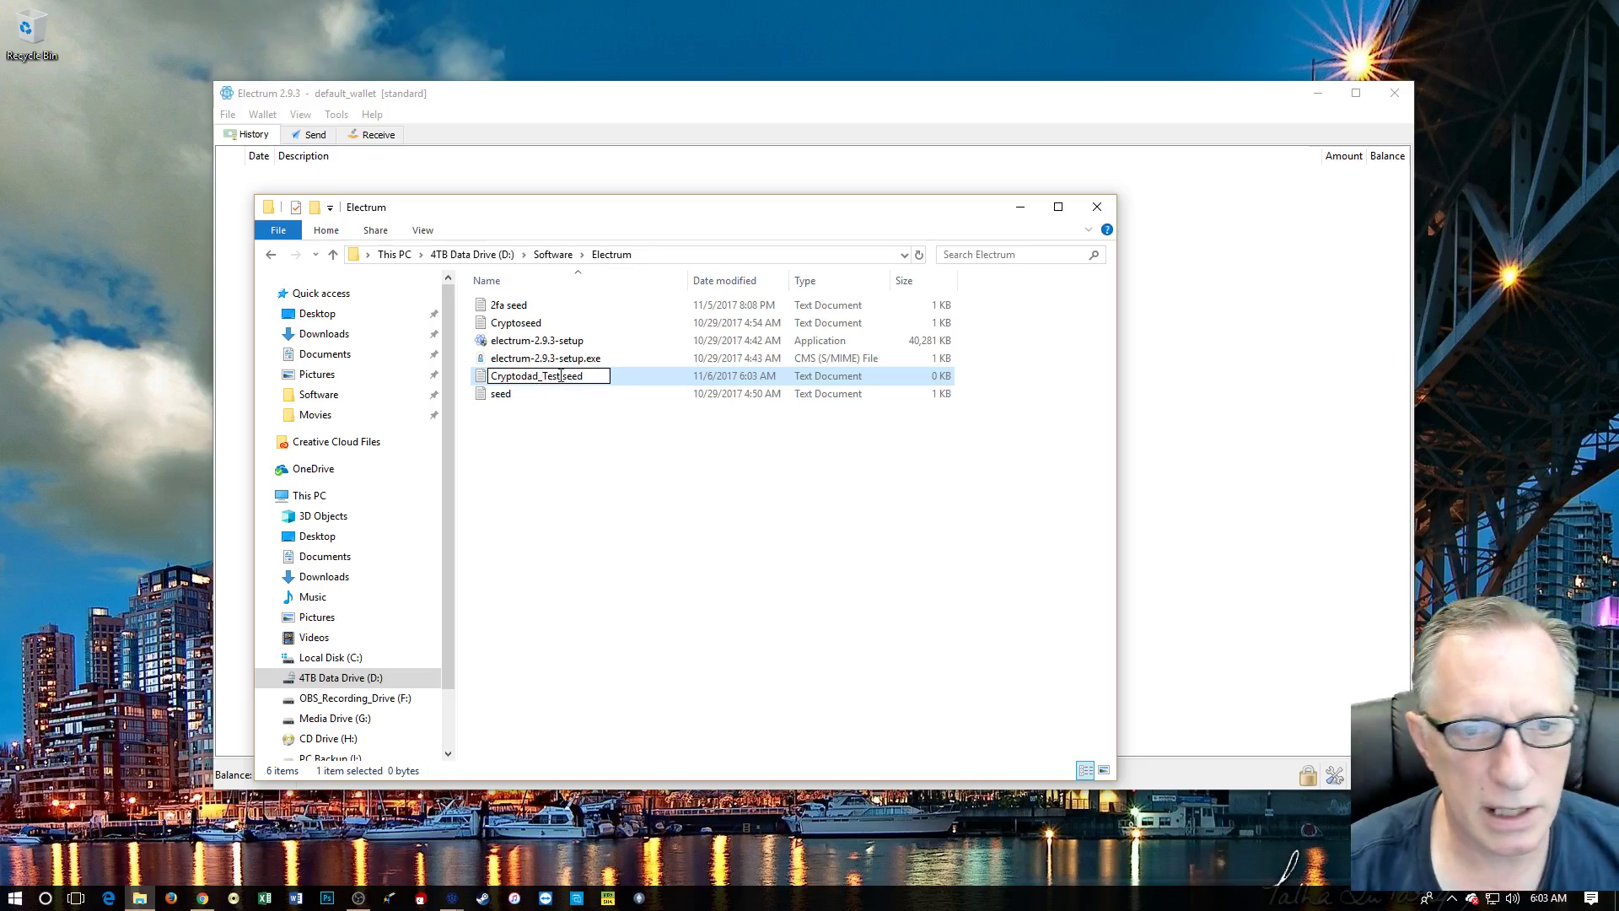
pyautogui.click(564, 377)
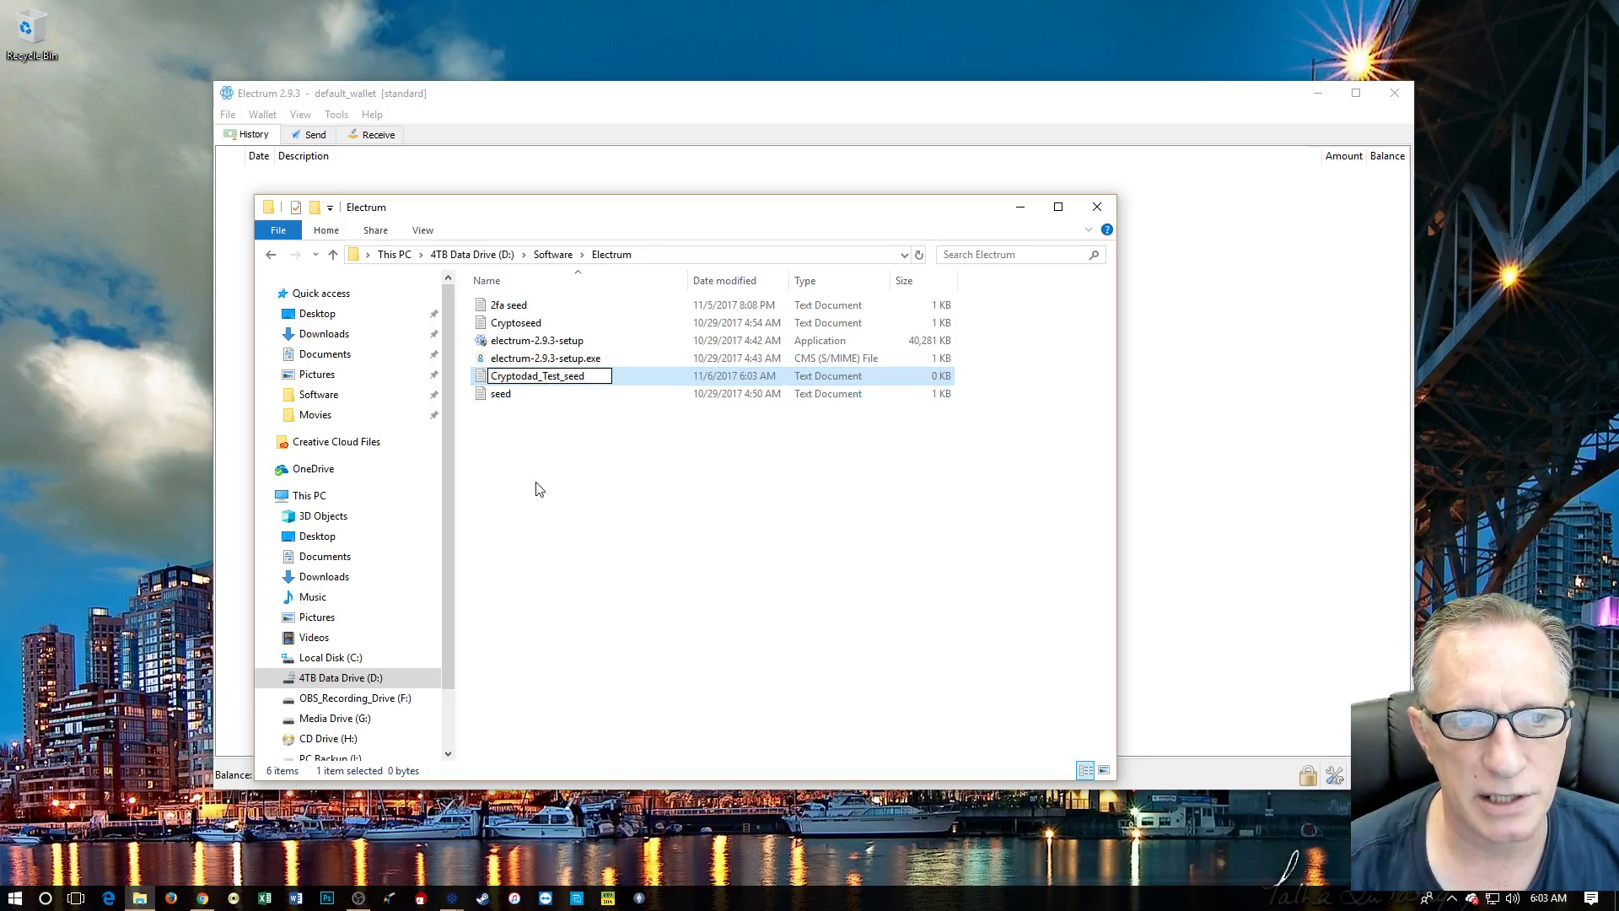
pyautogui.click(483, 381)
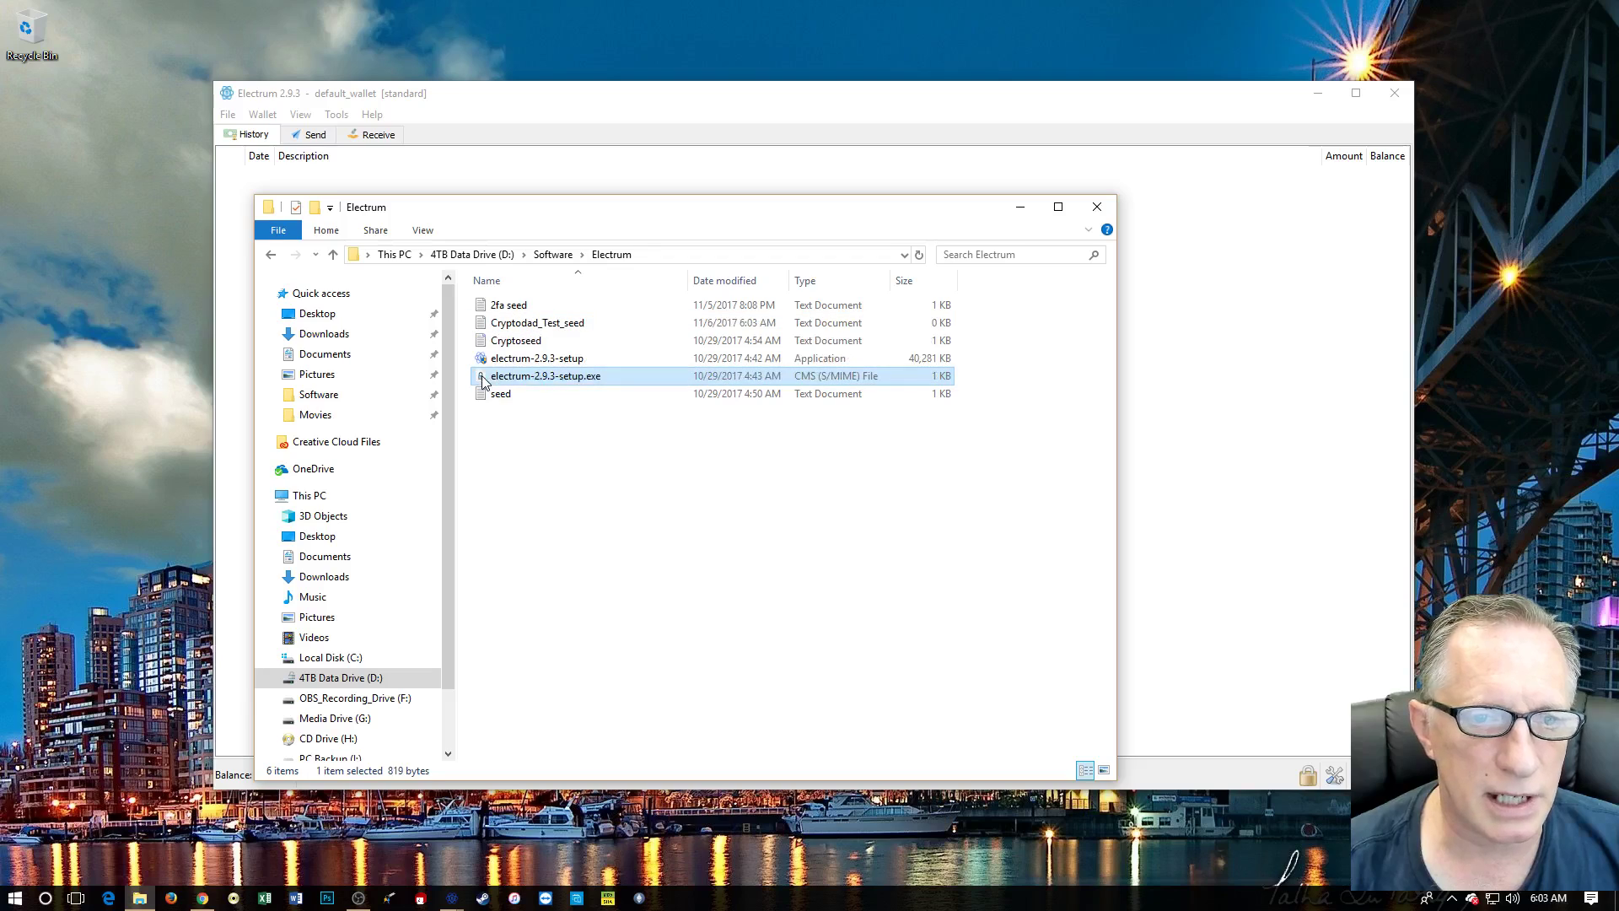
# Paste the copied wallet seed phrase into the Cryptodad_Test_seed text document, then save and close it
pyautogui.doubleClick(526, 328)
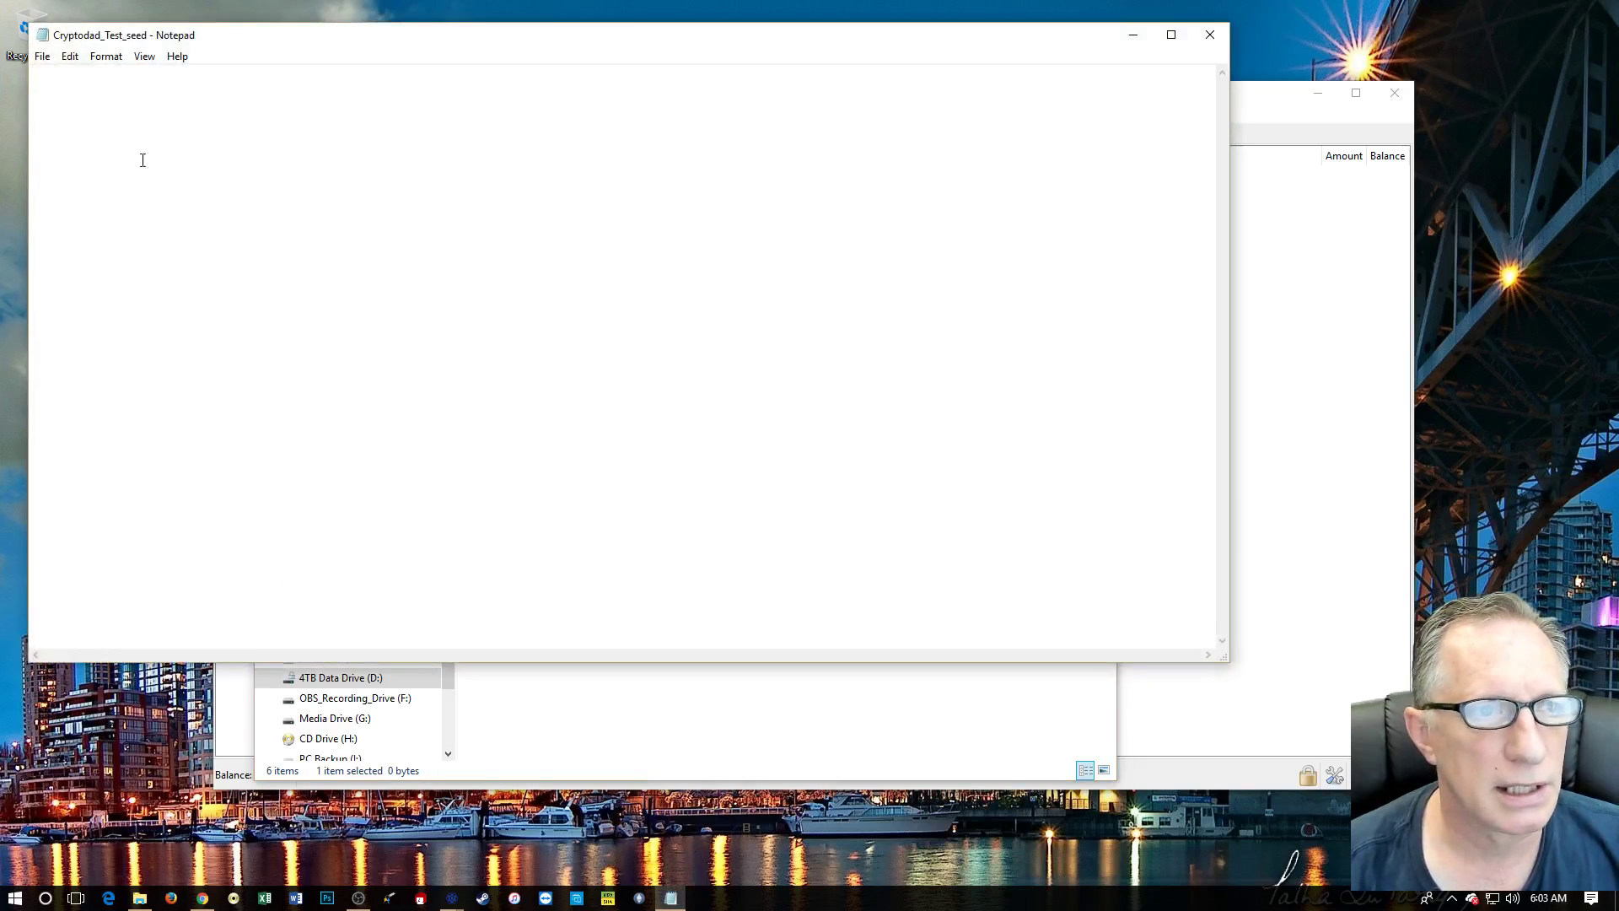
pyautogui.rightClick(42, 74)
pyautogui.click(101, 145)
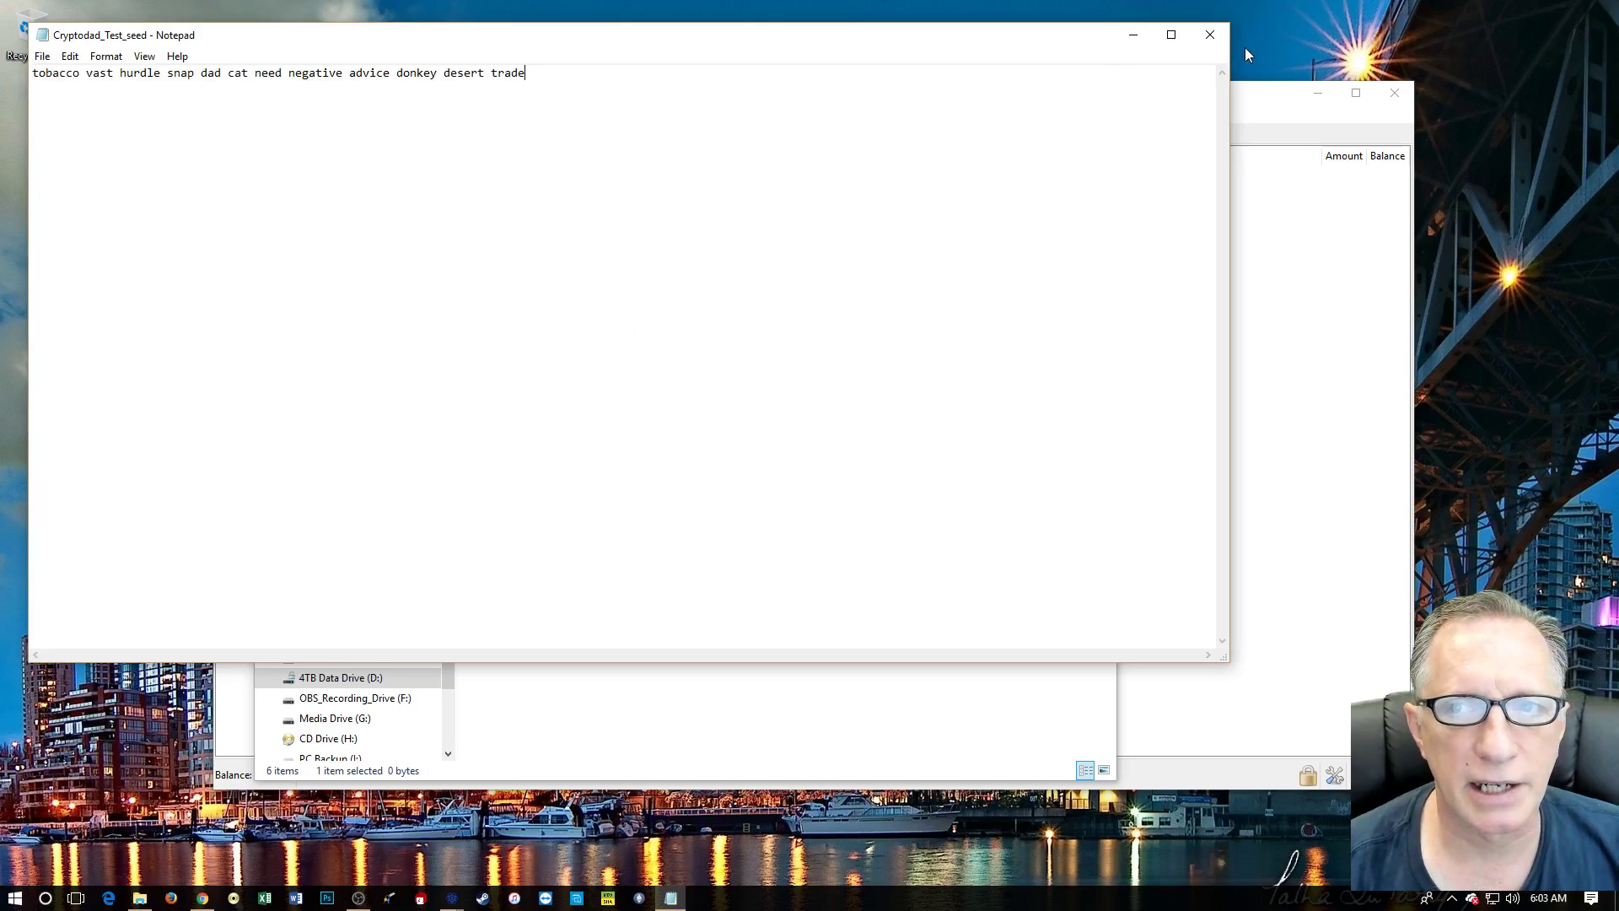
pyautogui.click(1210, 34)
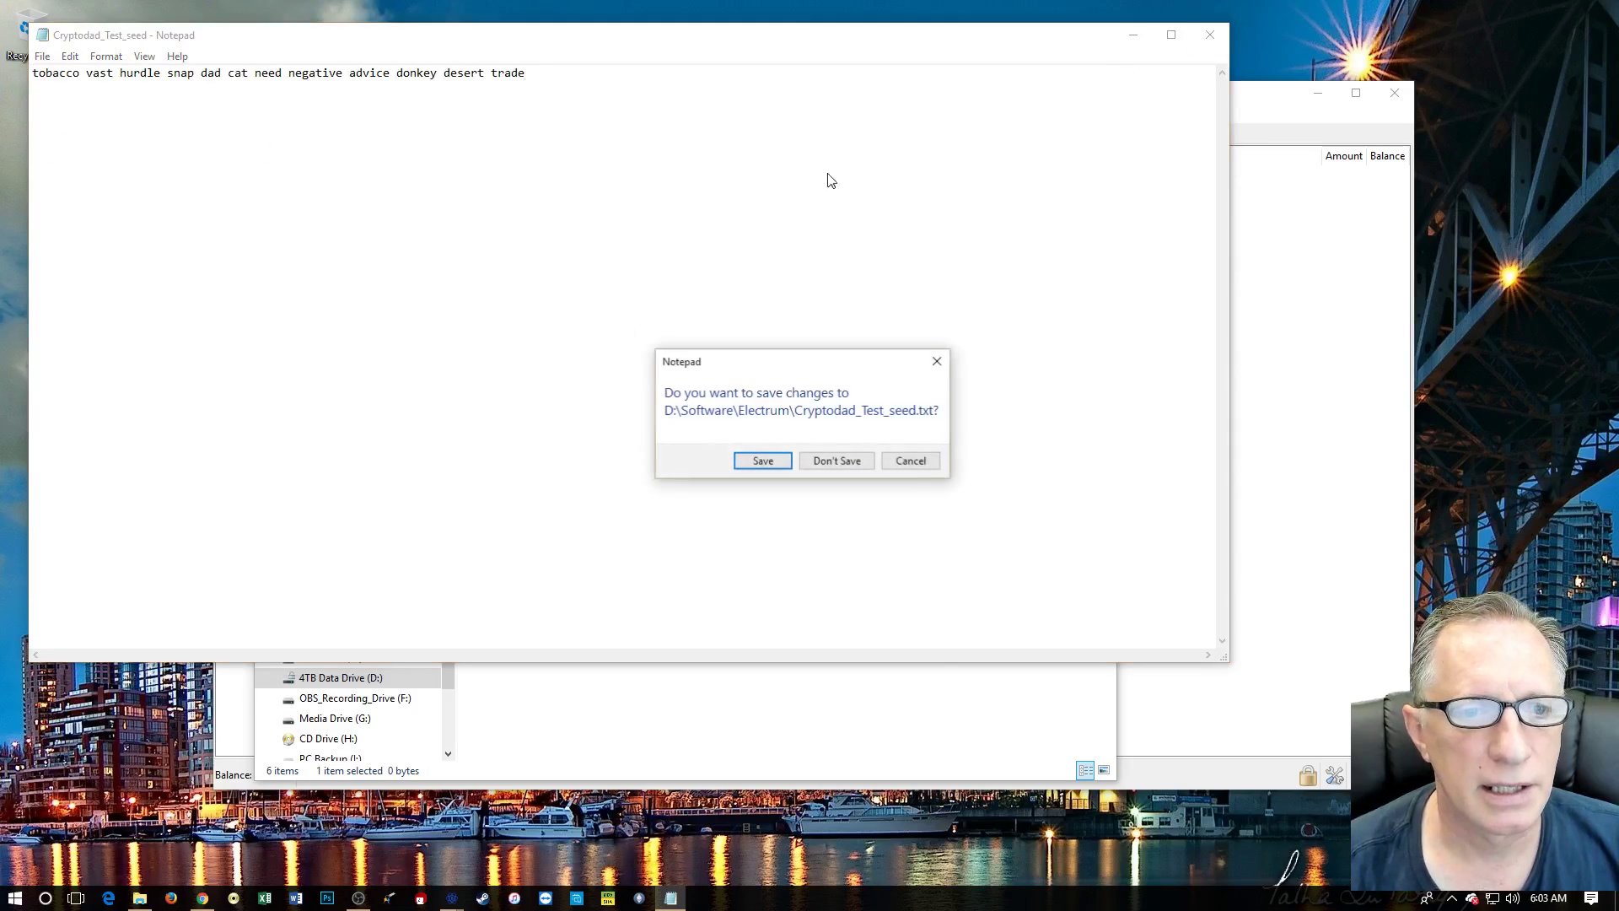
pyautogui.click(762, 461)
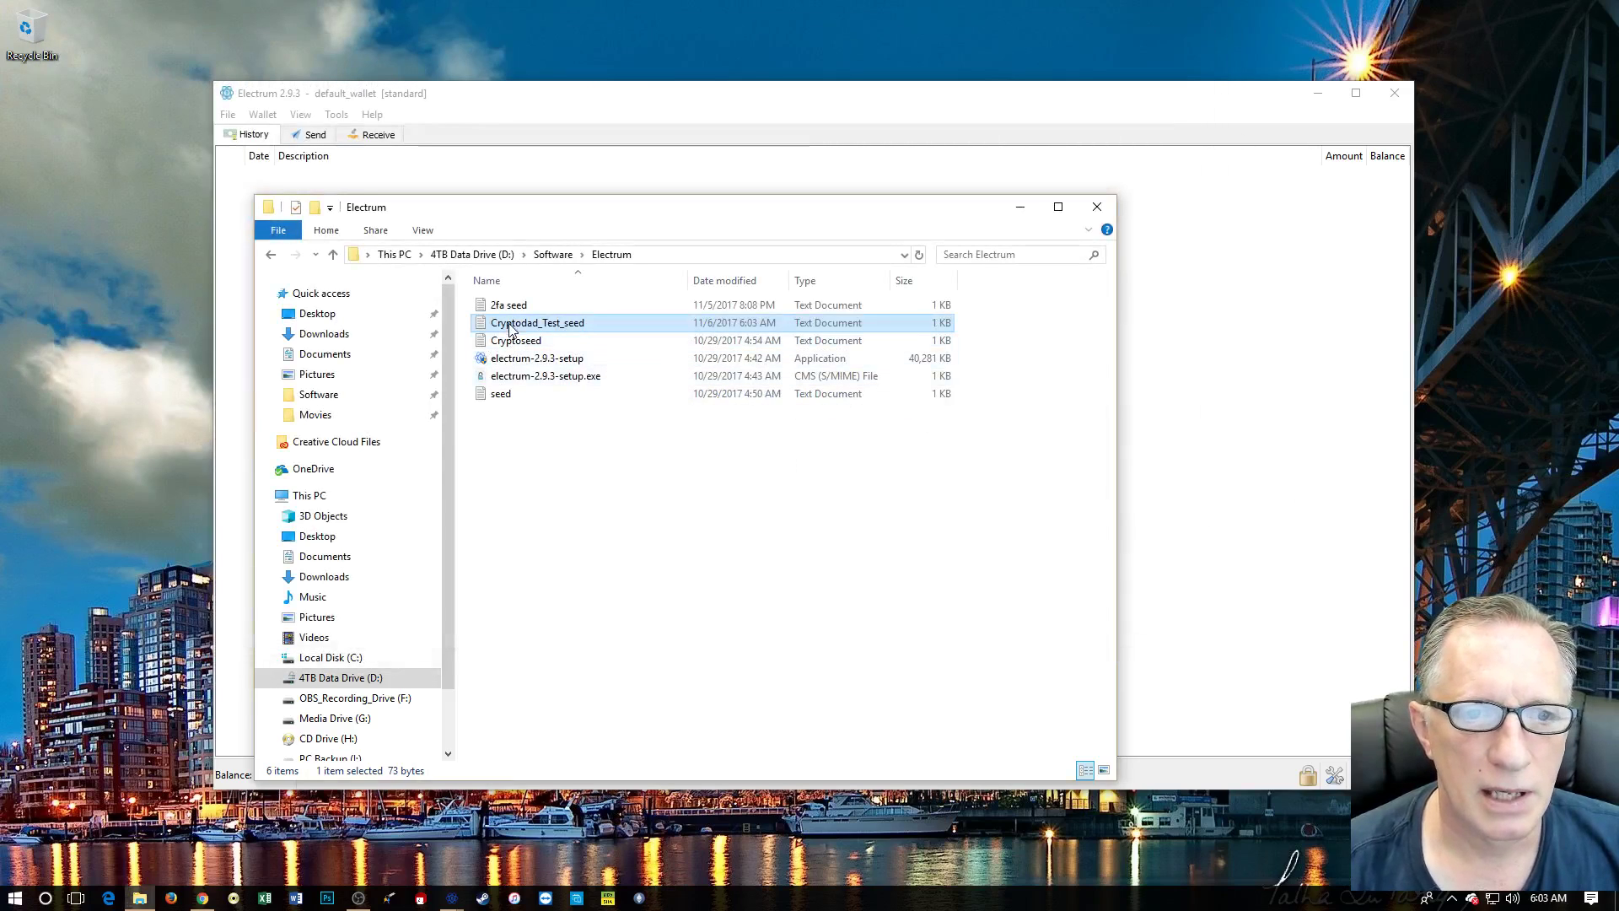
# Switch back to the Electrum Install Wizard and continue from the generated seed to the seed confirmation page
pyautogui.click(1017, 104)
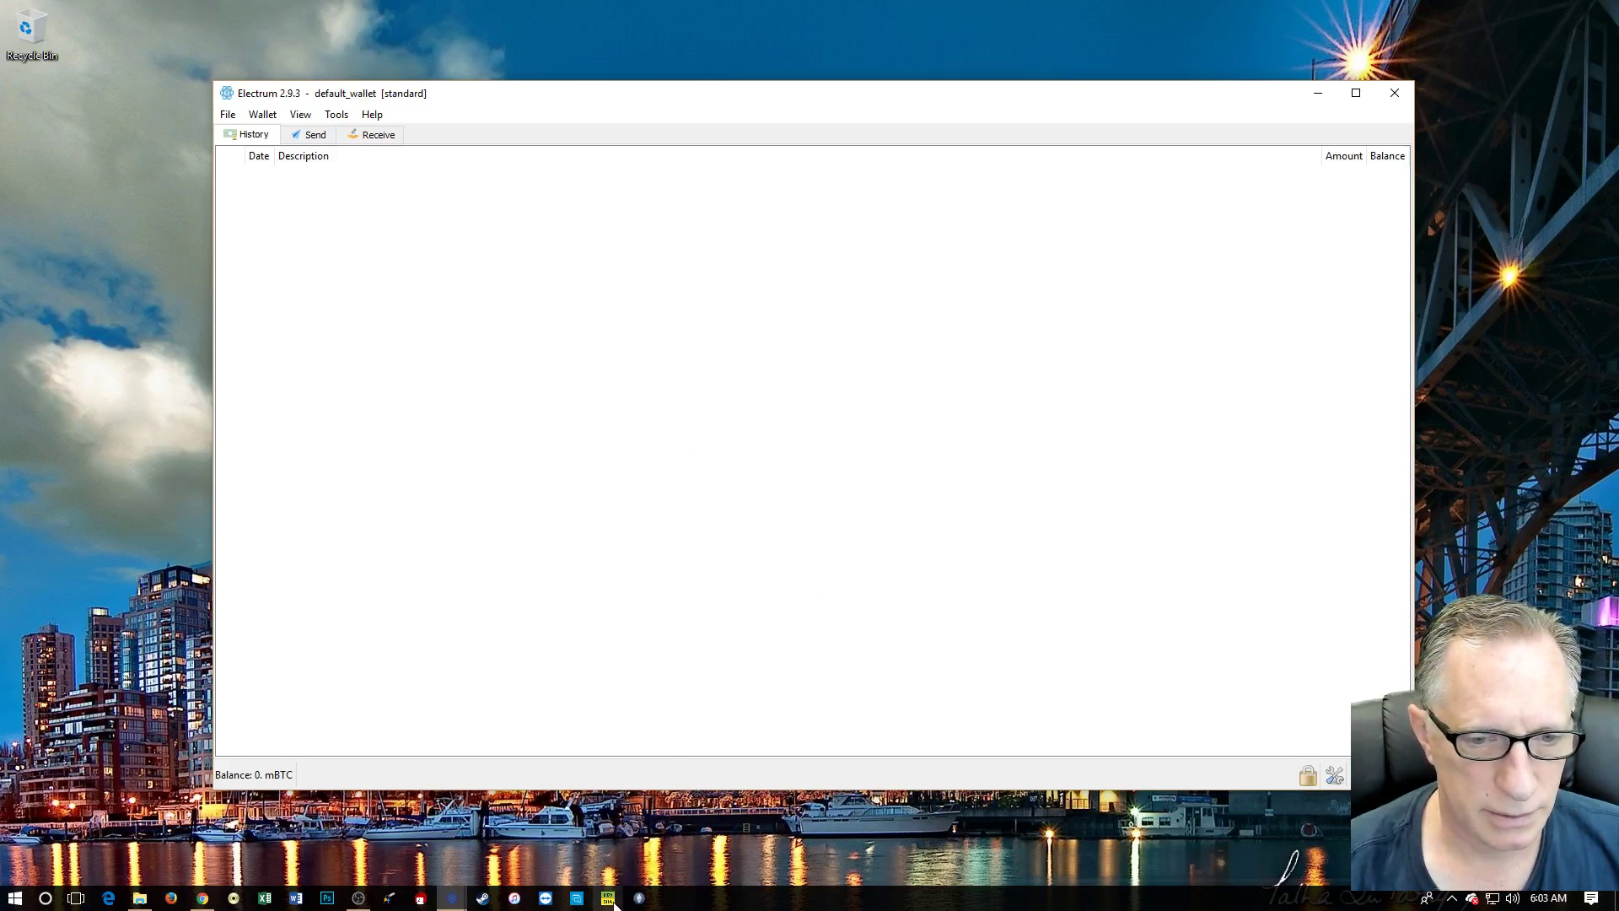
pyautogui.click(452, 898)
pyautogui.click(531, 846)
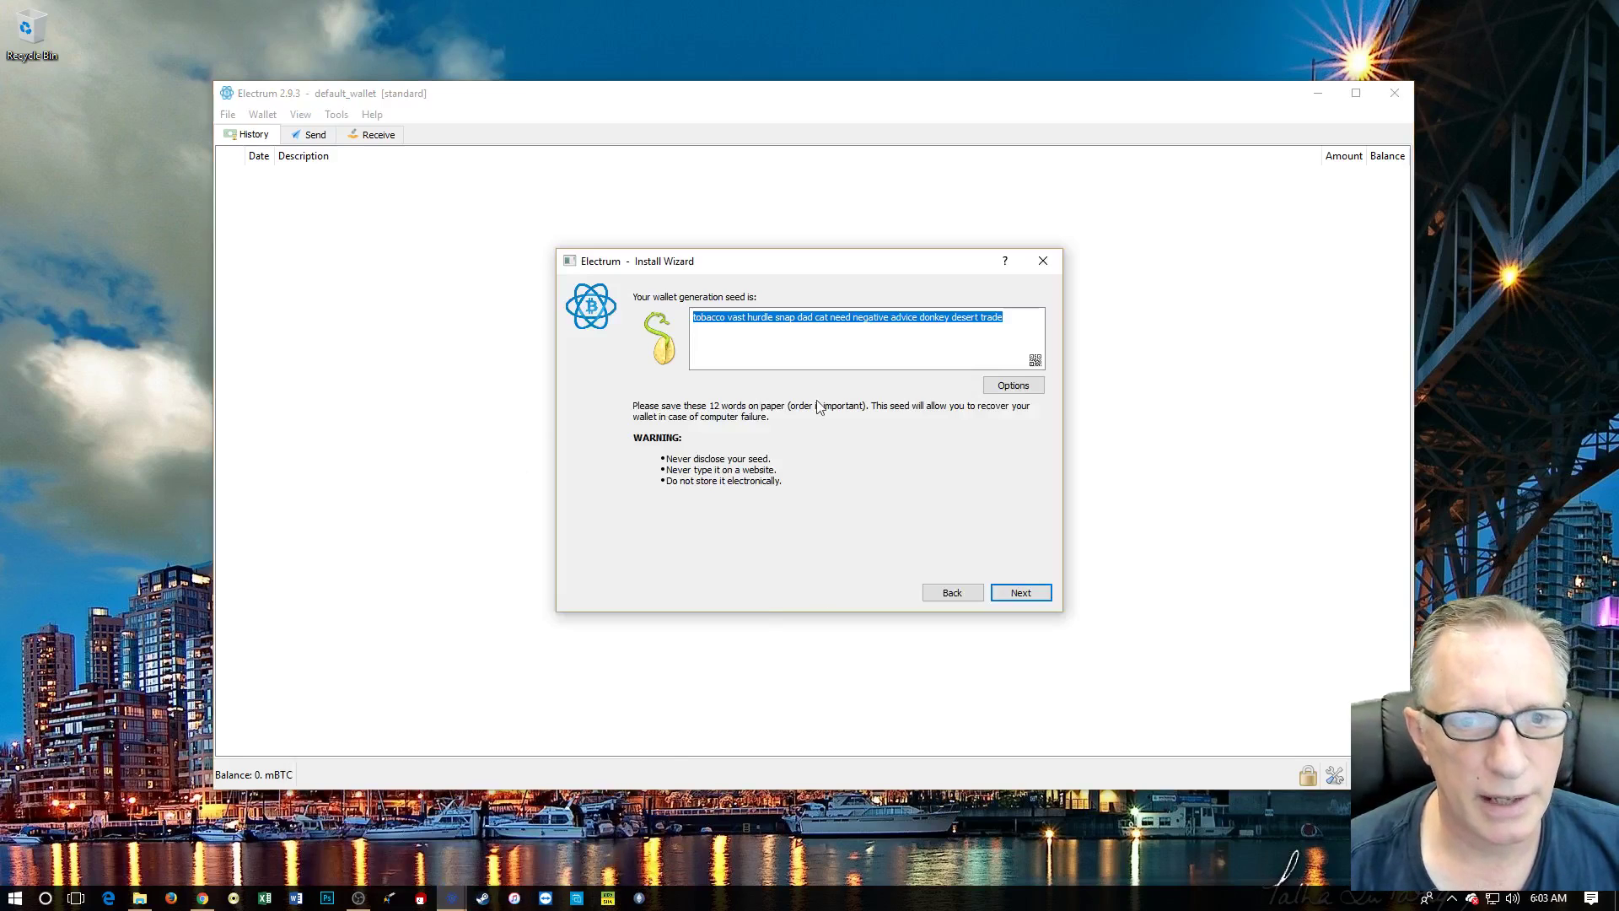
pyautogui.click(1022, 592)
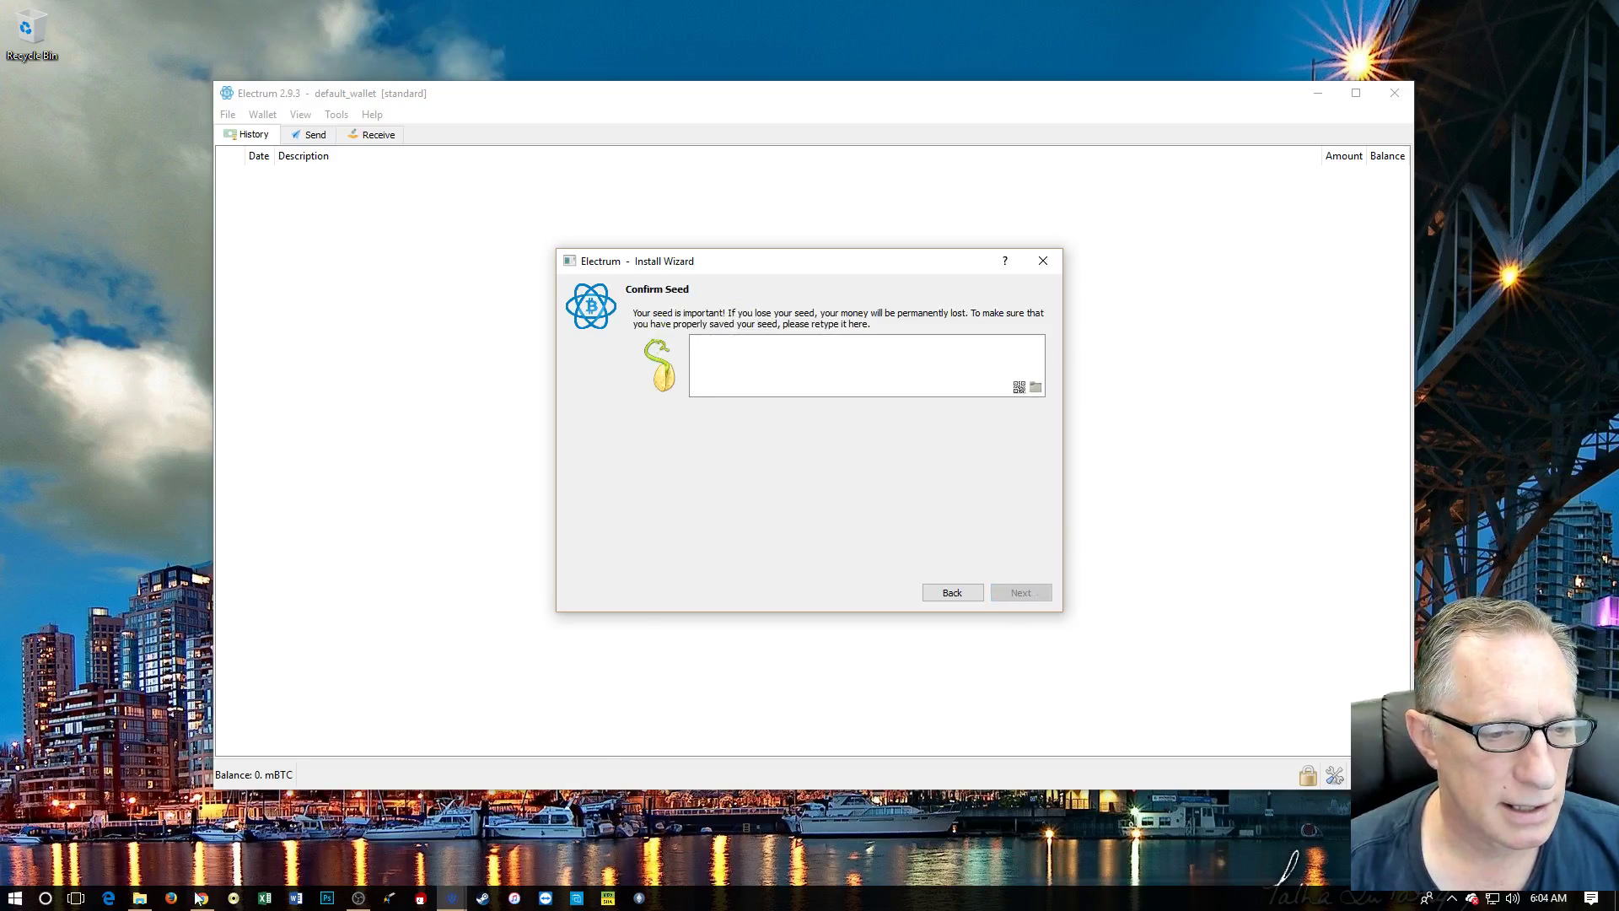
# Open Cryptodad_Test_seed from the Electrum folder in File Explorer and copy the whole seed phrase
pyautogui.click(155, 896)
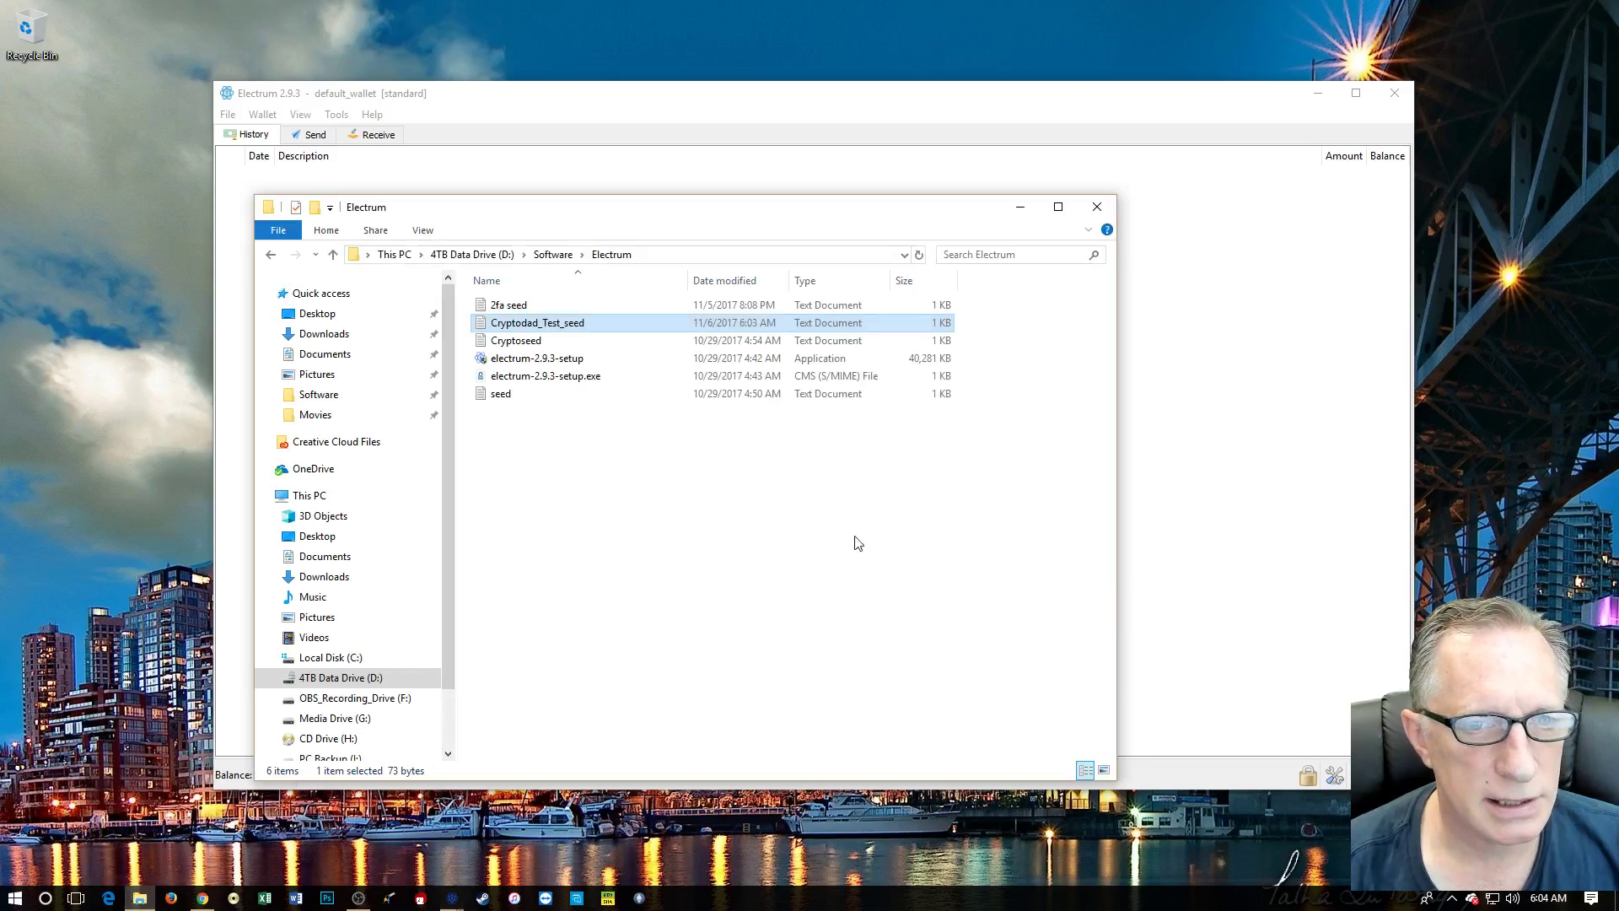
pyautogui.doubleClick(542, 325)
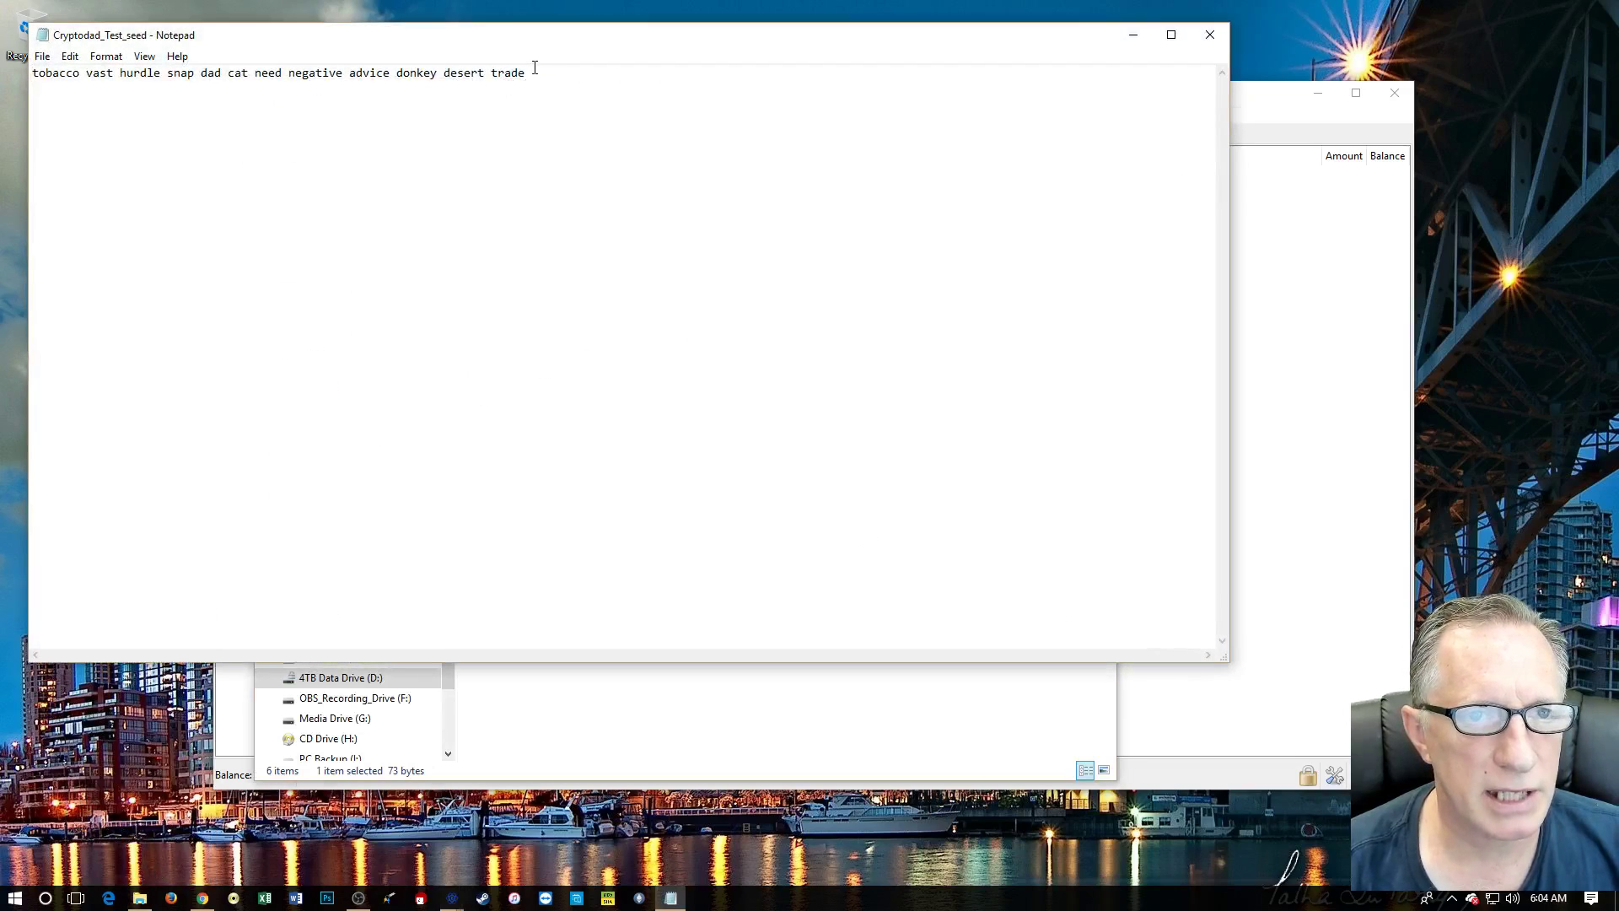
pyautogui.moveTo(534, 72); pyautogui.dragTo(32, 73)
pyautogui.rightClick(151, 78)
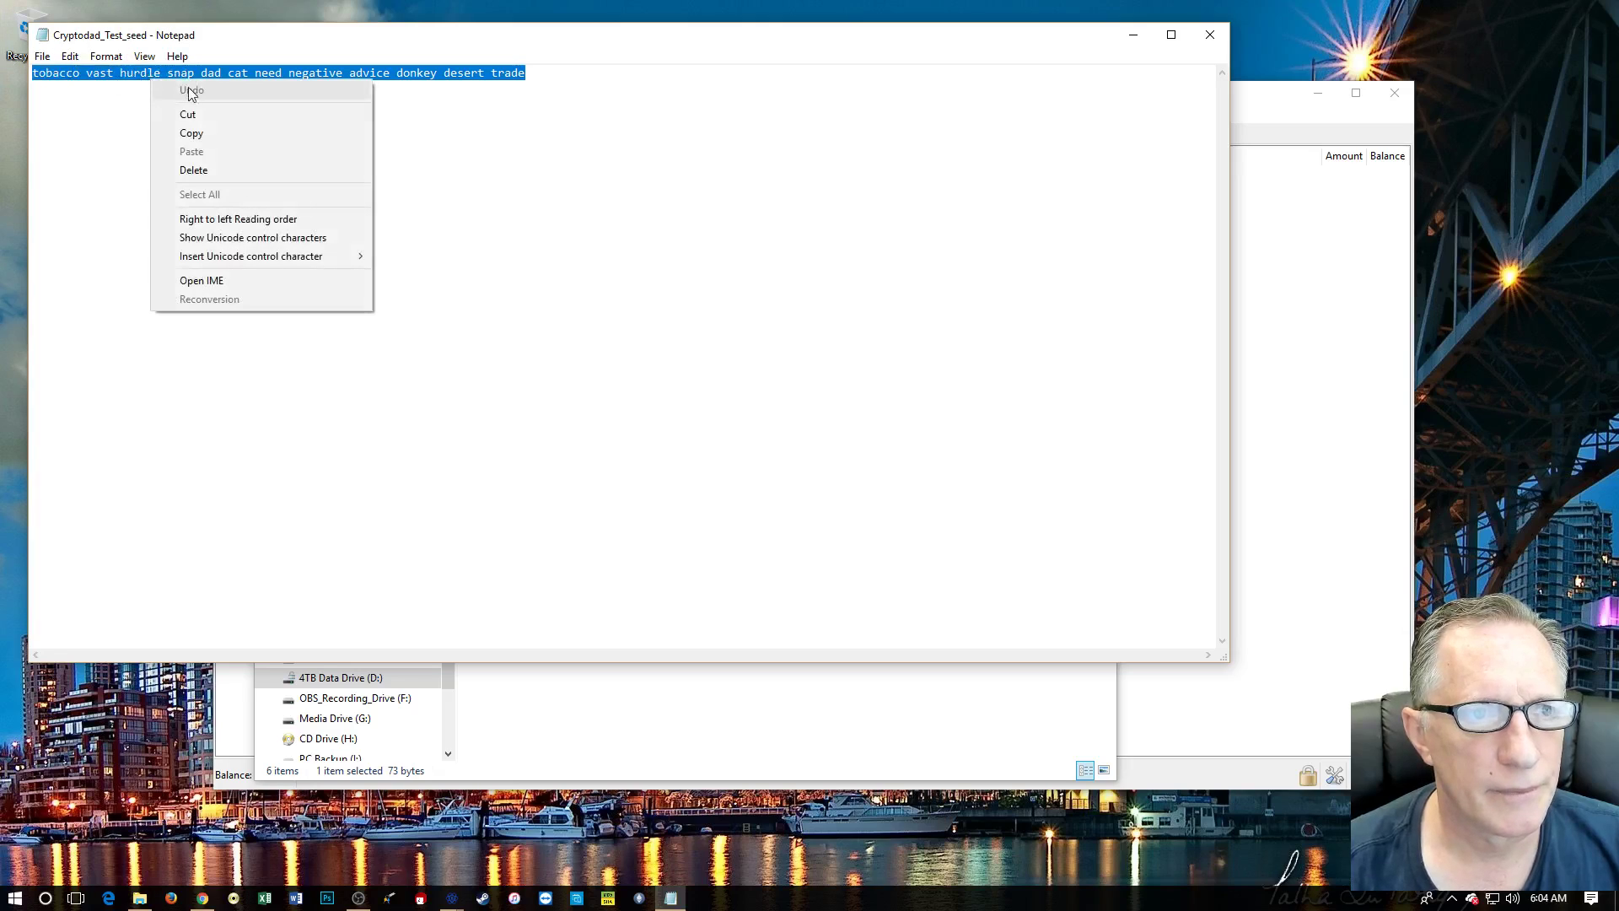
pyautogui.click(220, 137)
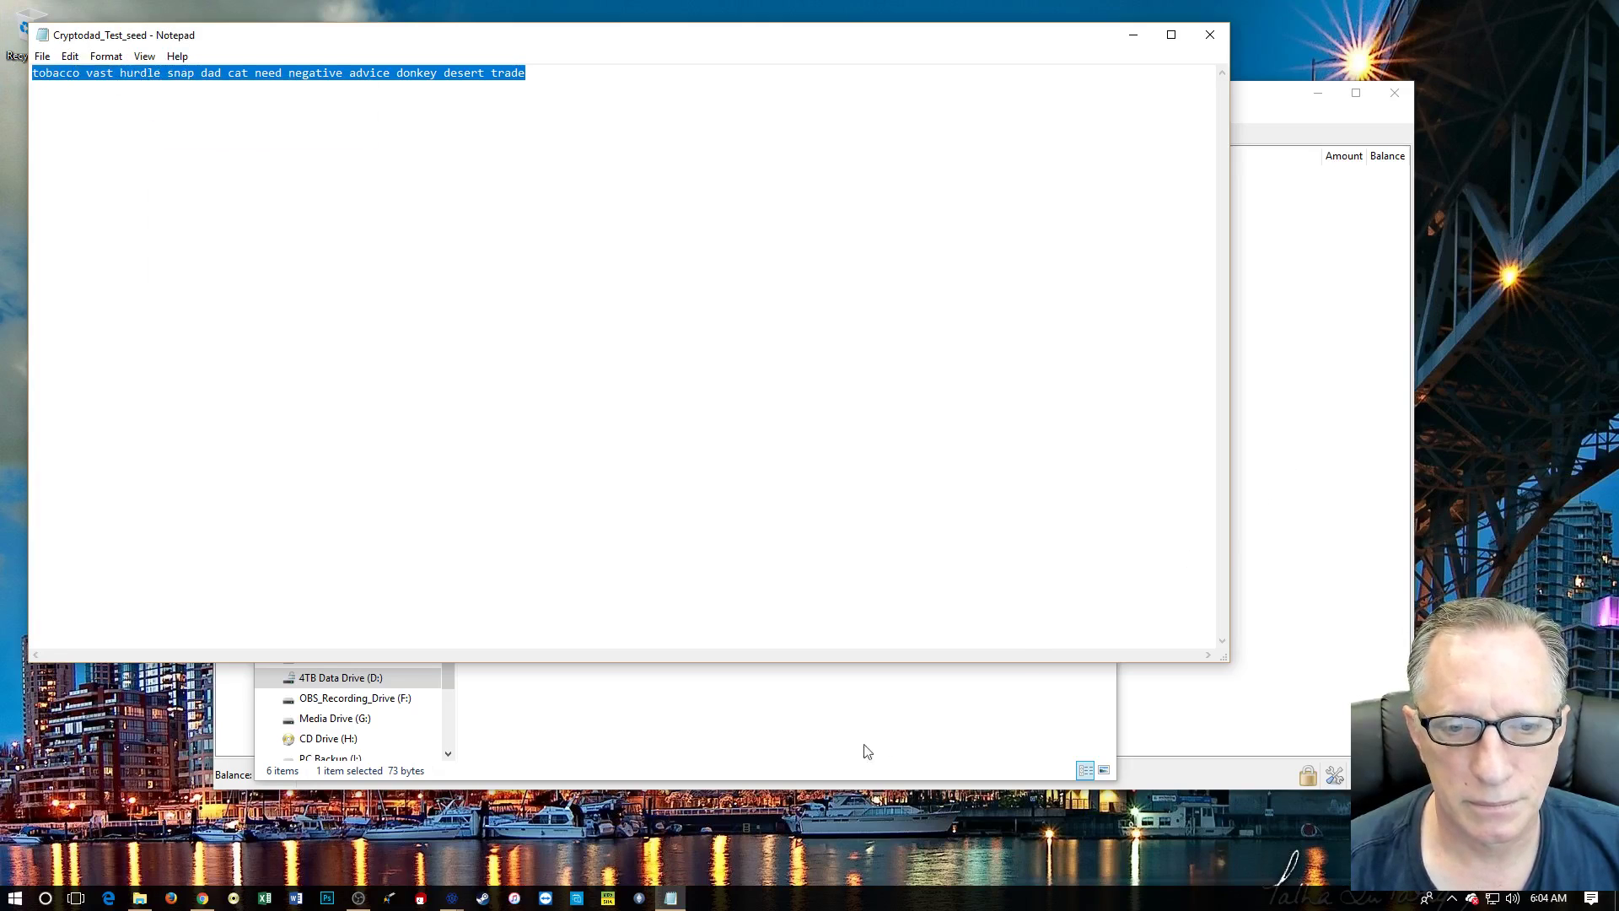
# Return to the Electrum Install Wizard, paste the seed phrase into the Confirm Seed field and continue
pyautogui.click(452, 897)
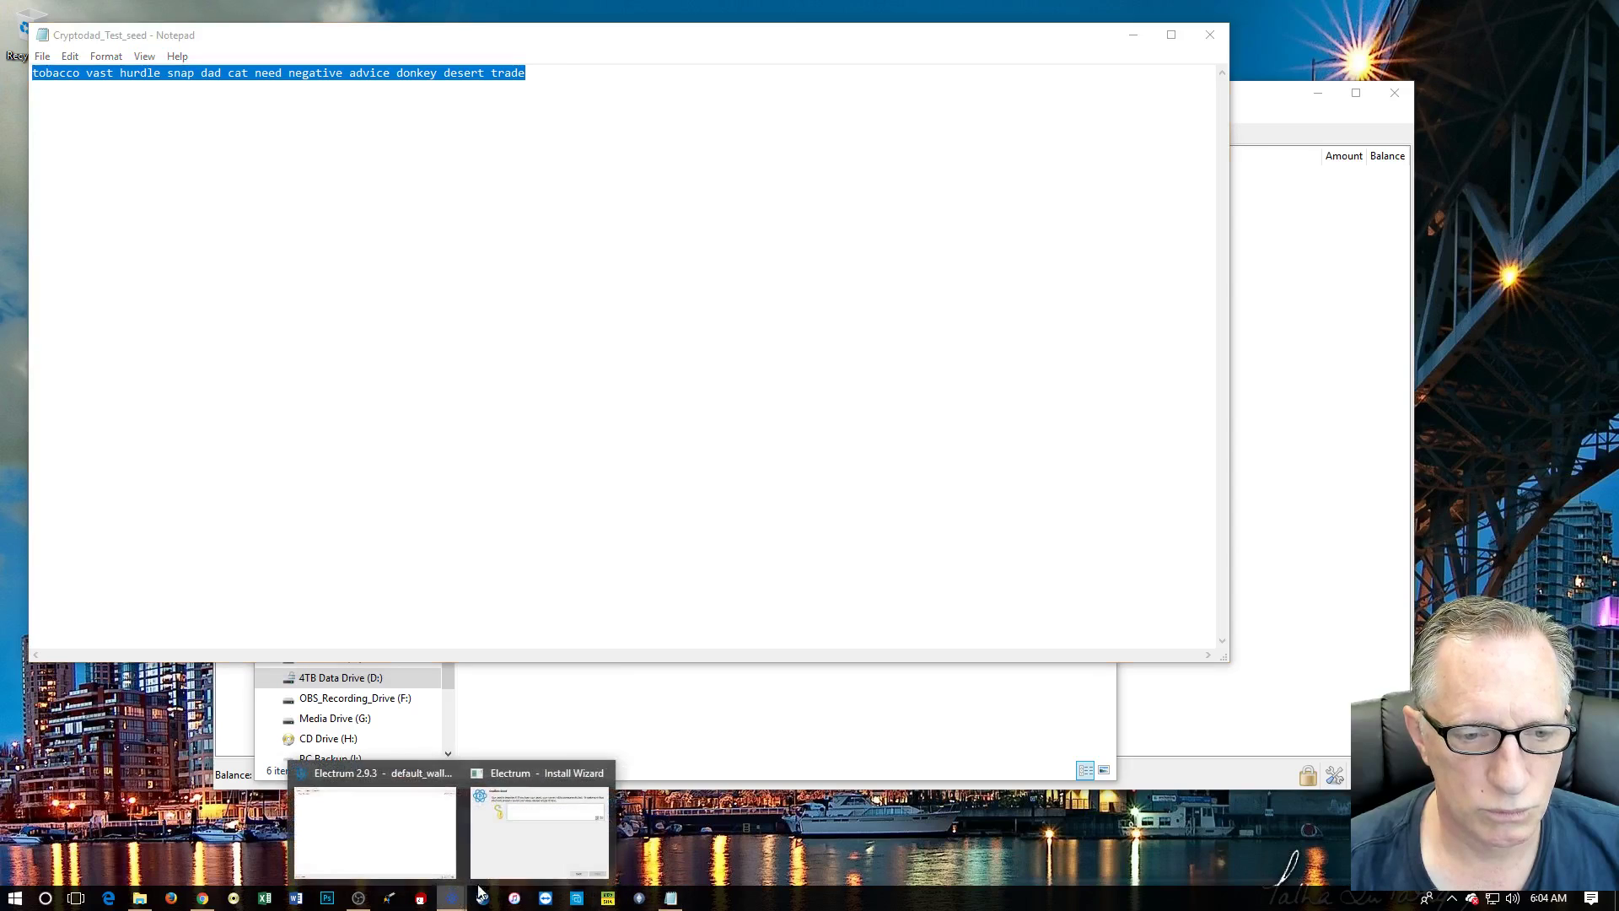
pyautogui.click(539, 831)
pyautogui.rightClick(705, 356)
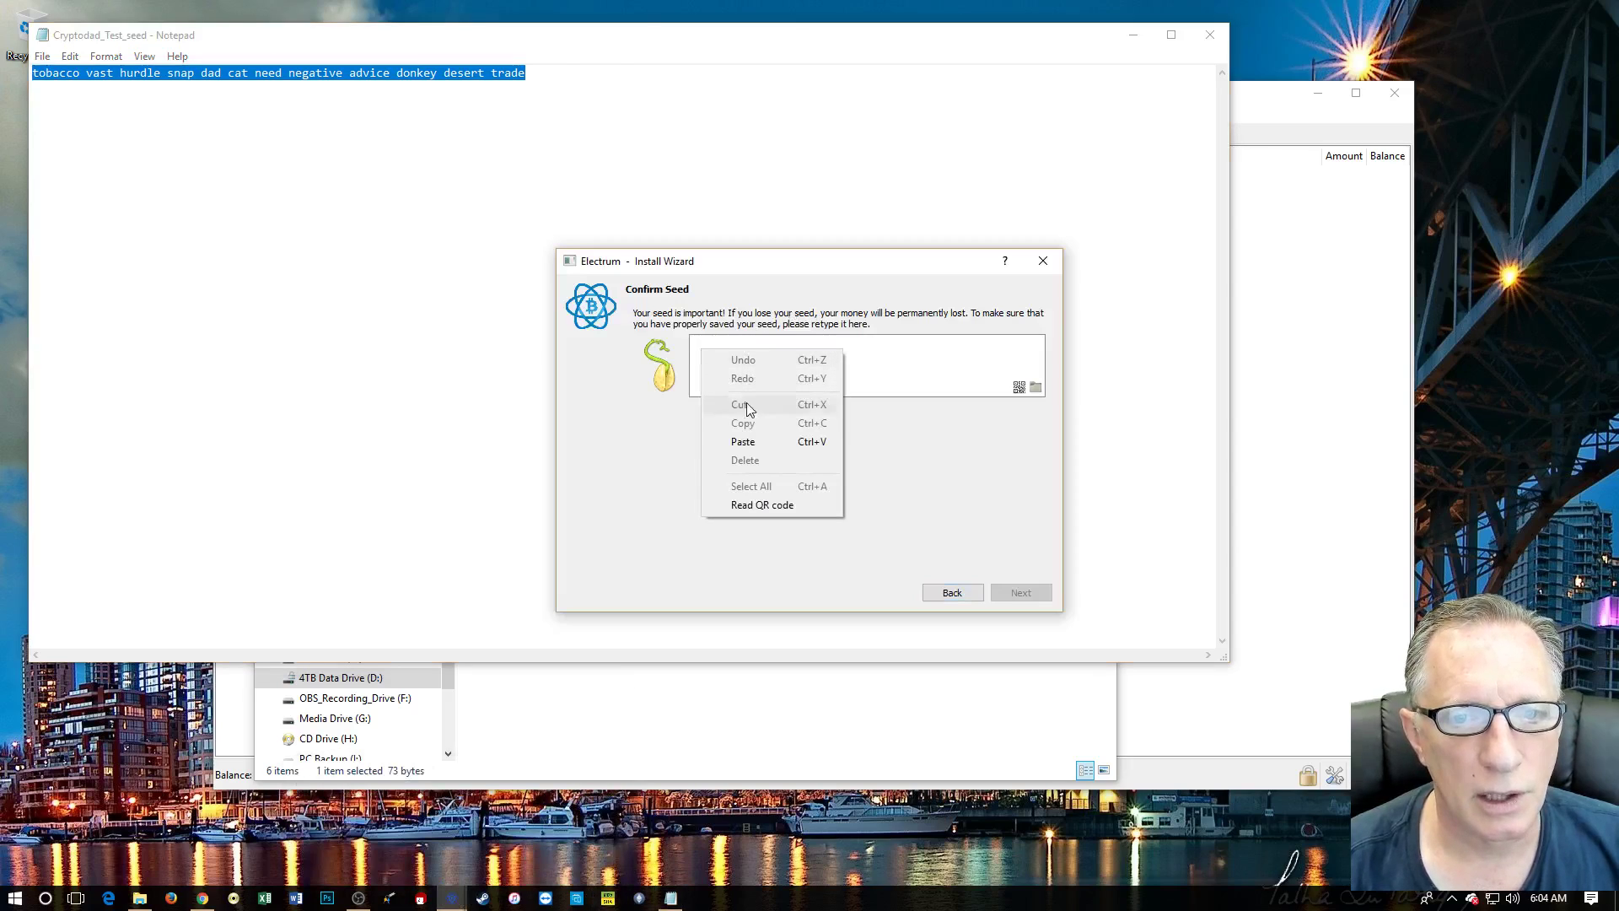
pyautogui.click(756, 437)
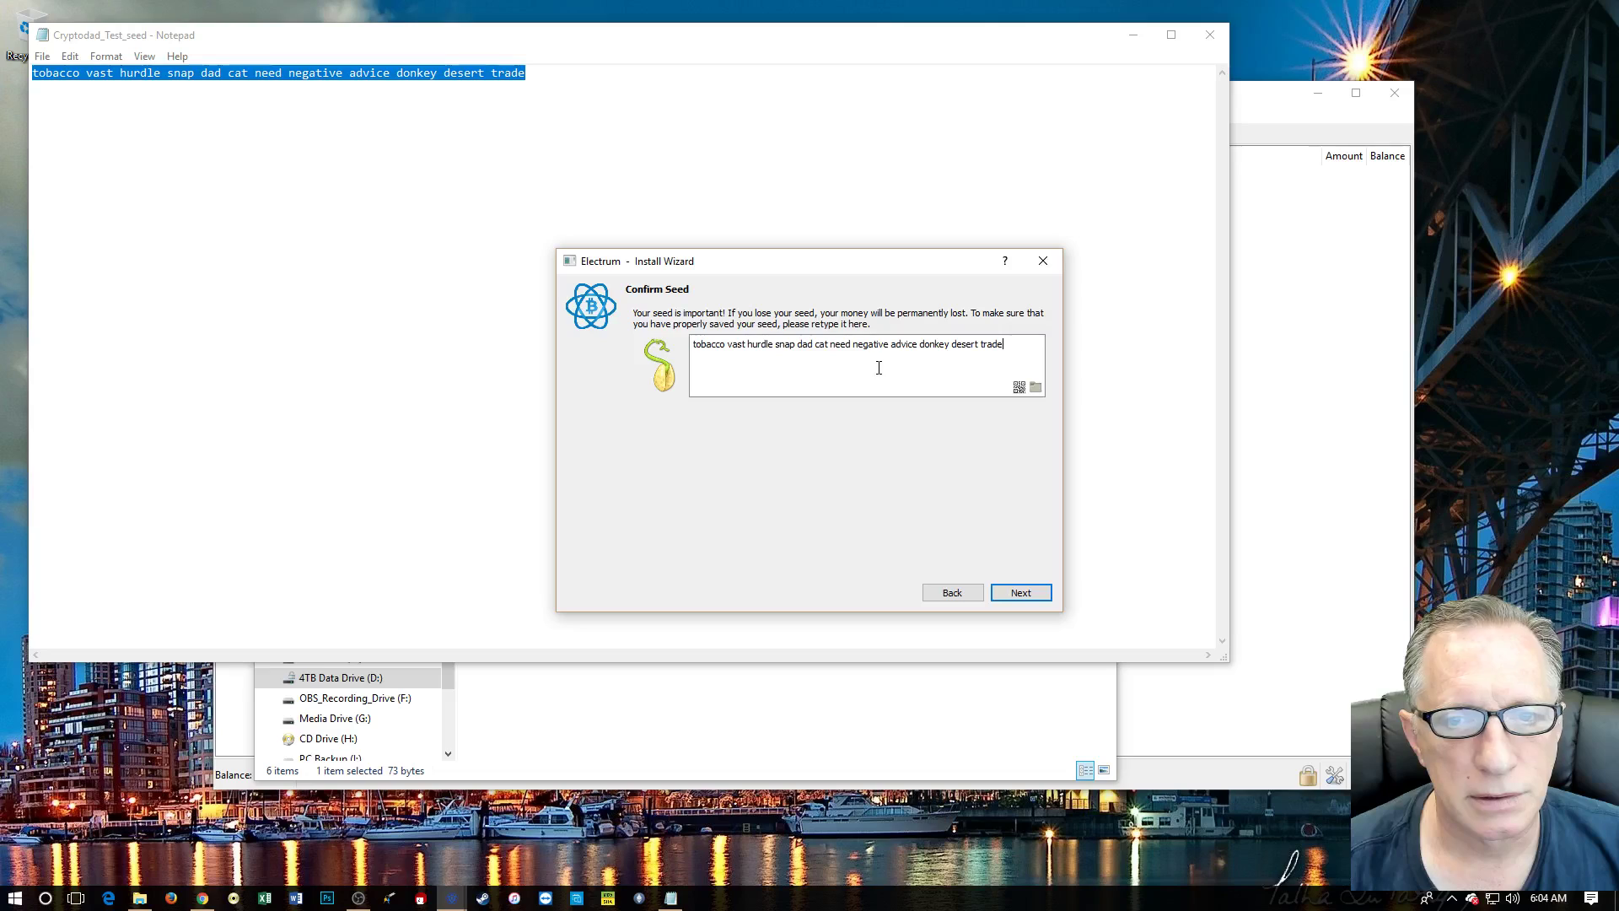
pyautogui.click(1020, 593)
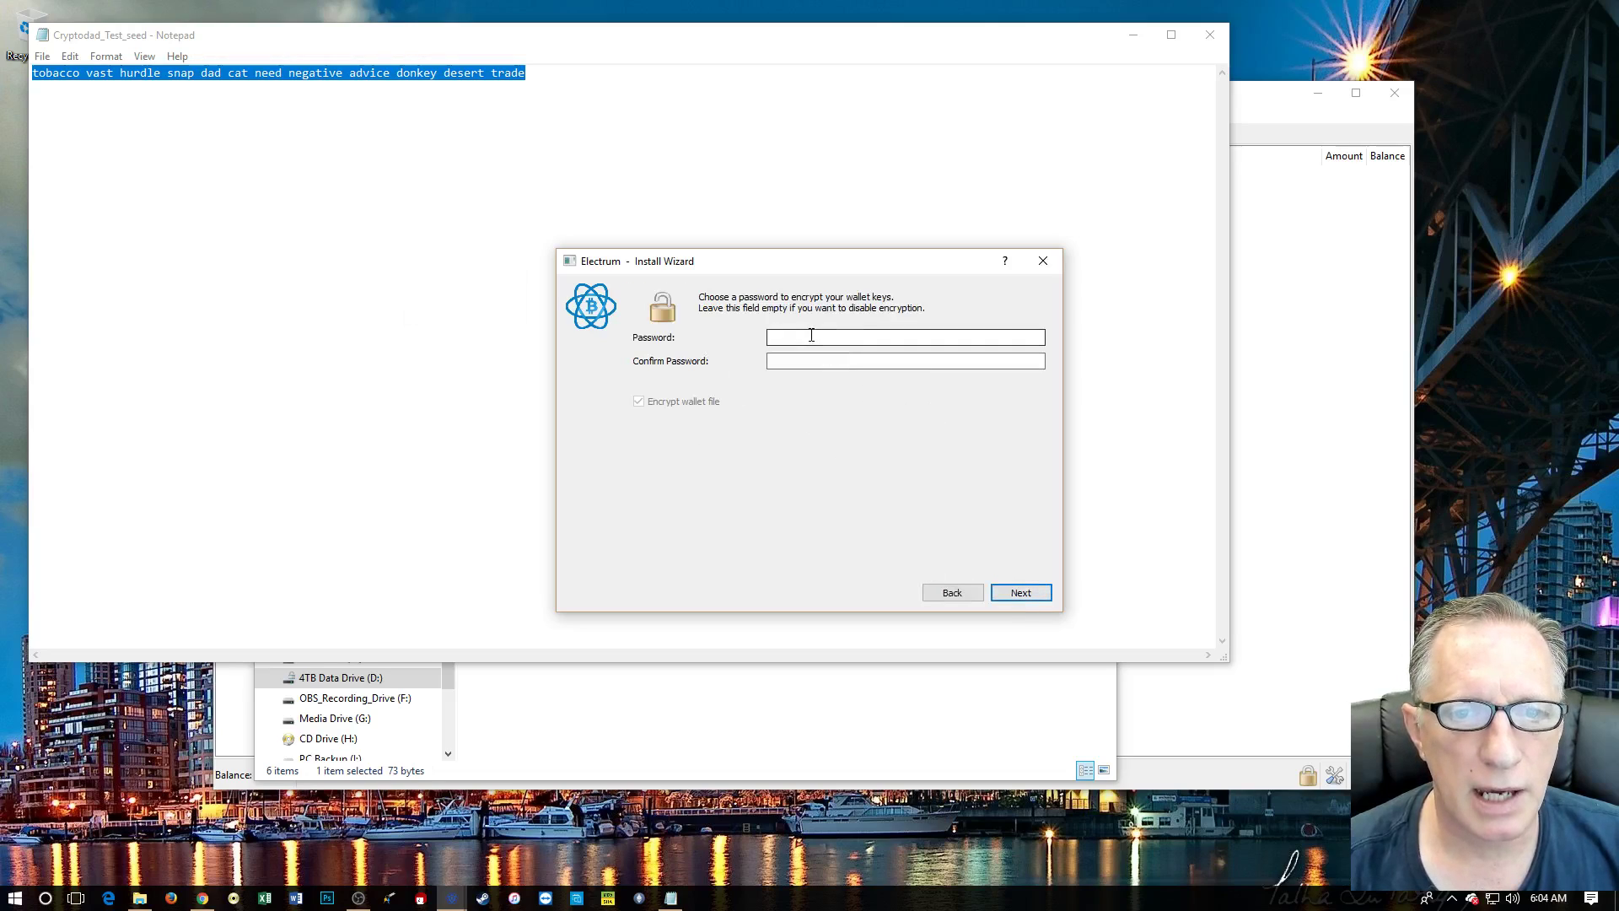
# Enter and confirm the wallet encryption password, and finish creating the wallet
pyautogui.click(812, 335)
pyautogui.write('••••••')
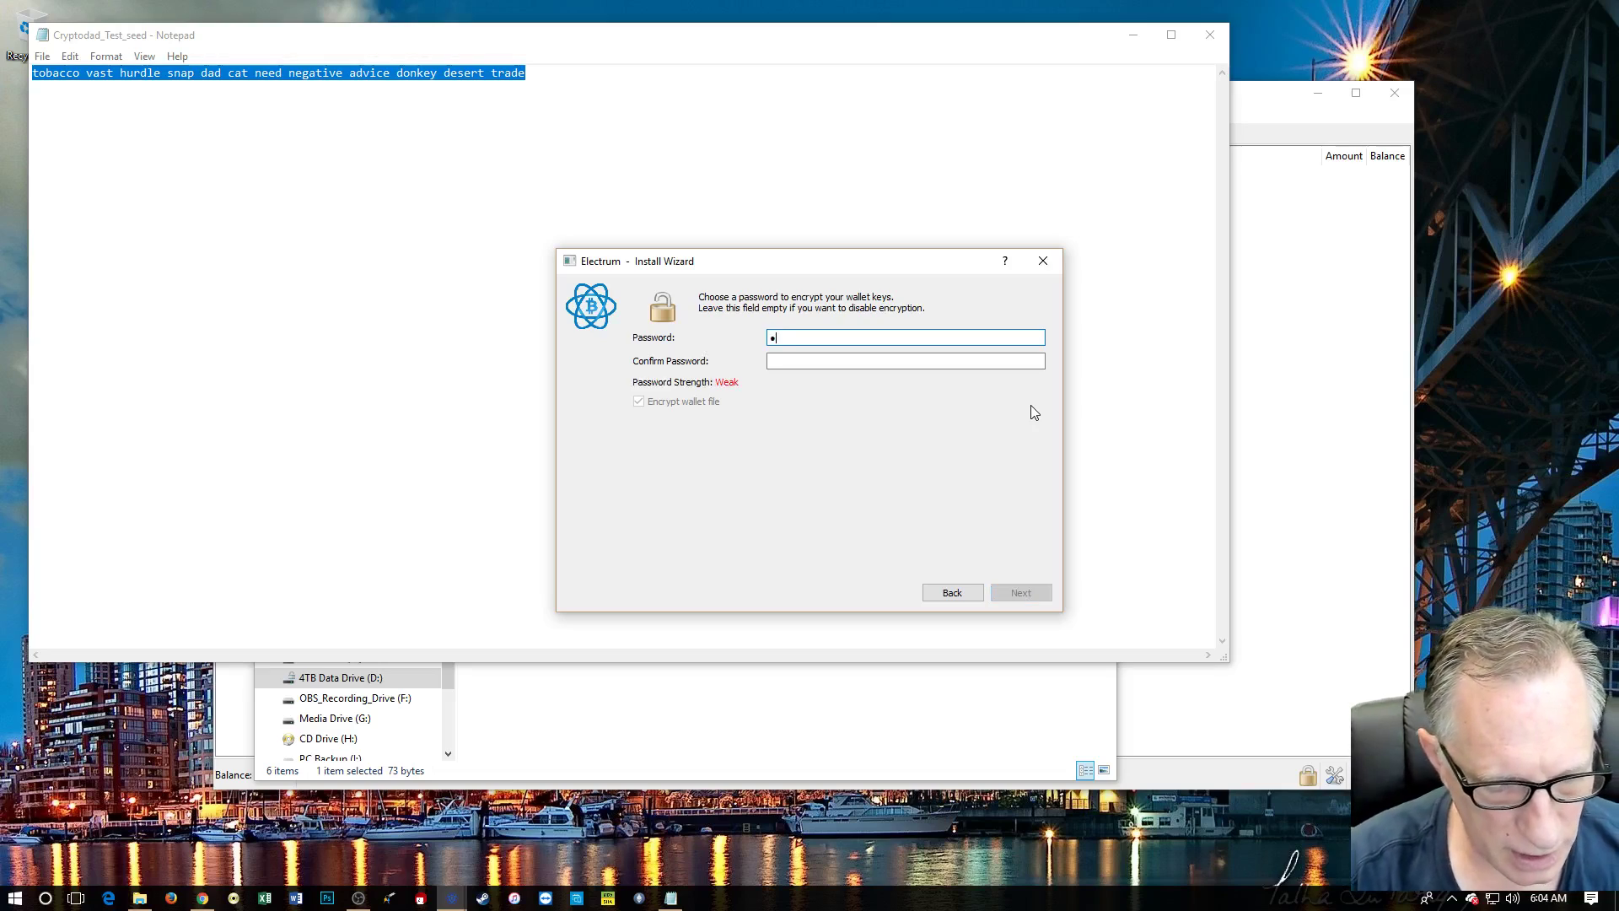
pyautogui.write('•')
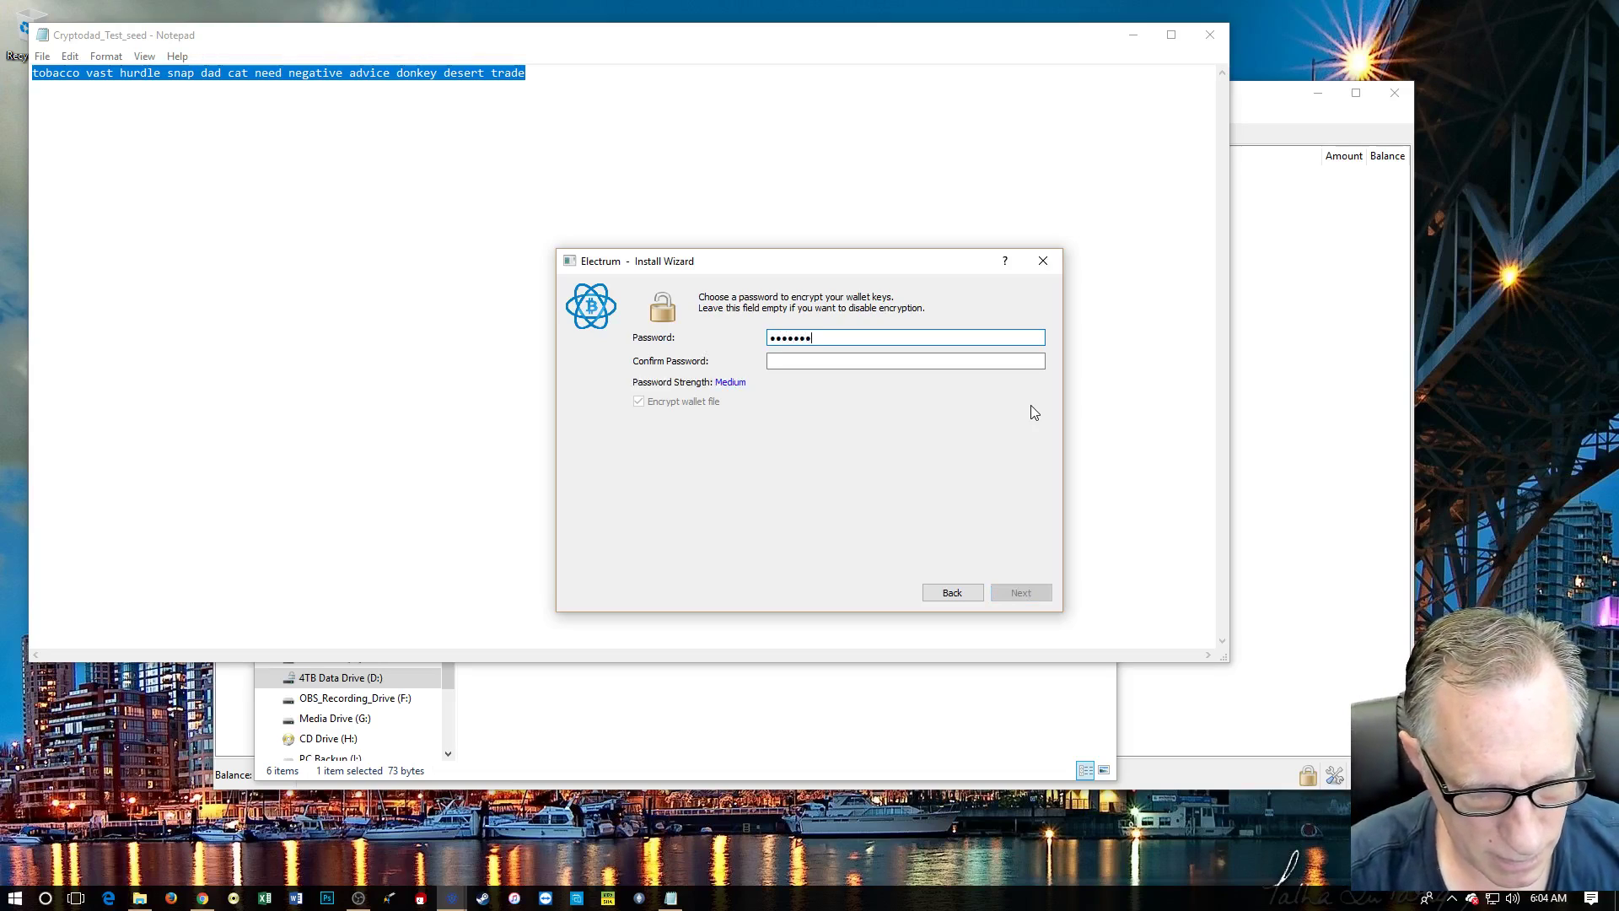
pyautogui.write('••••')
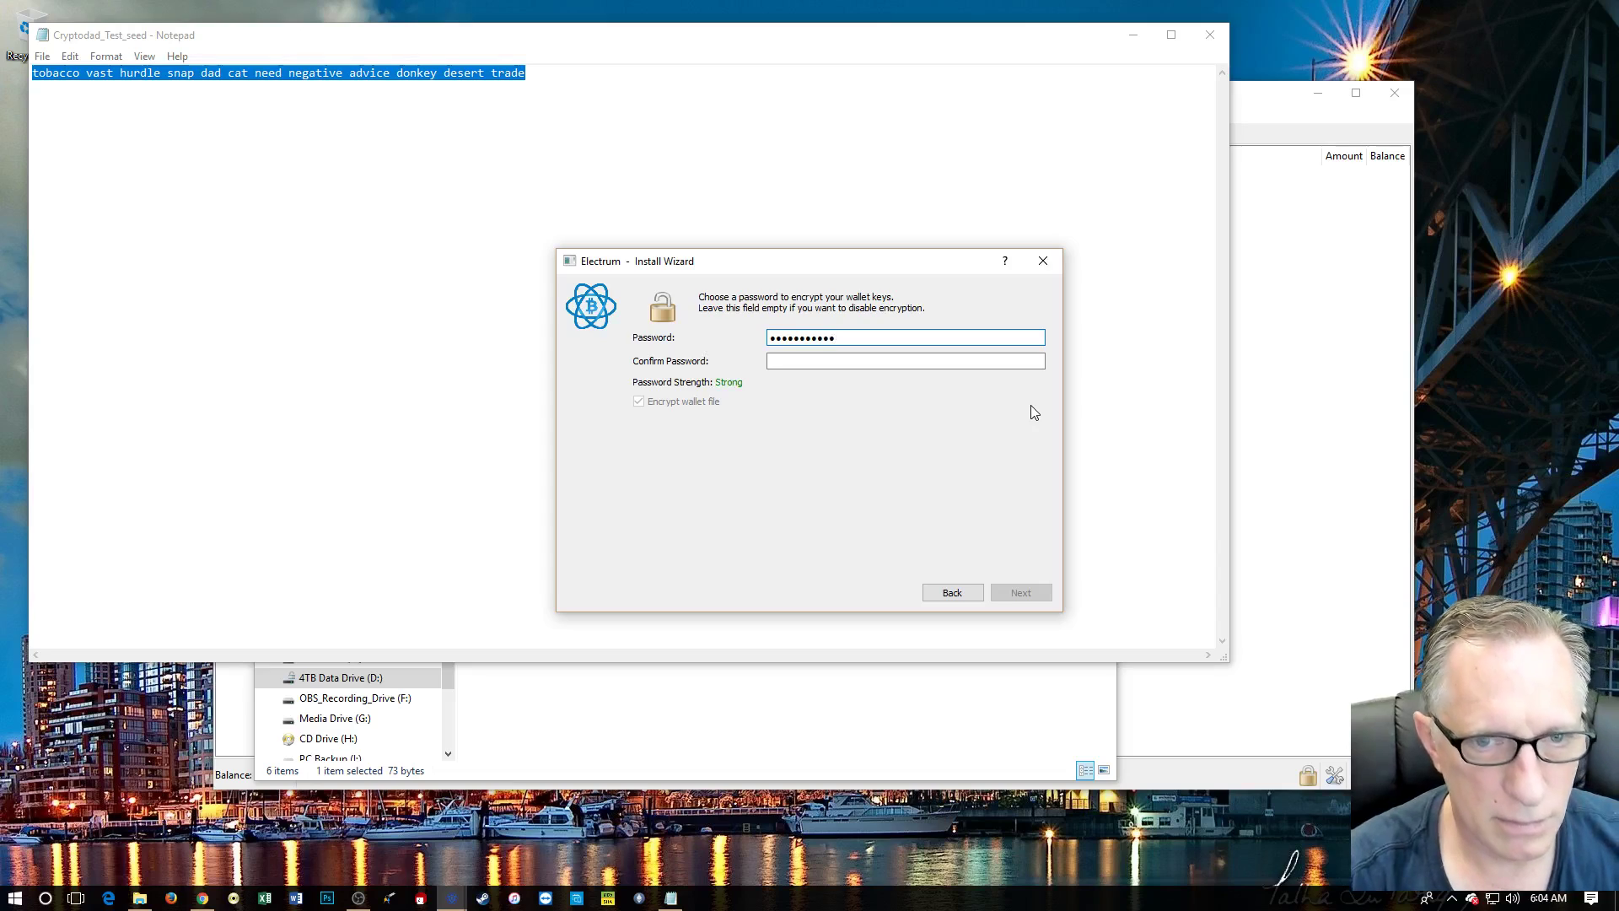
pyautogui.press('Tab')
pyautogui.write('•••')
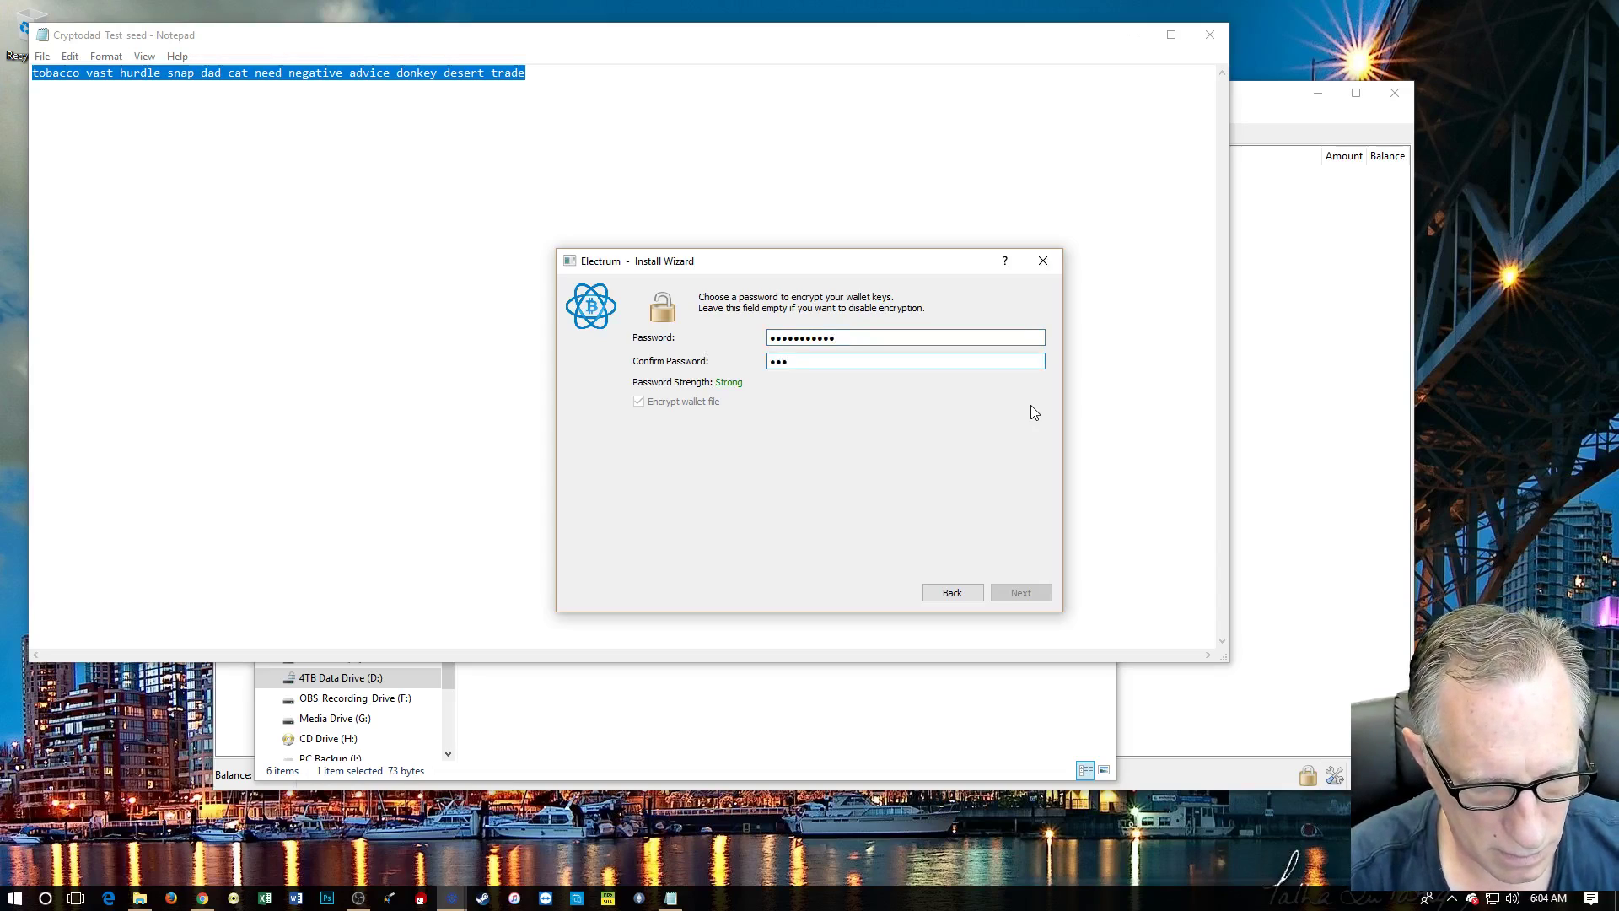
pyautogui.write('•••••••')
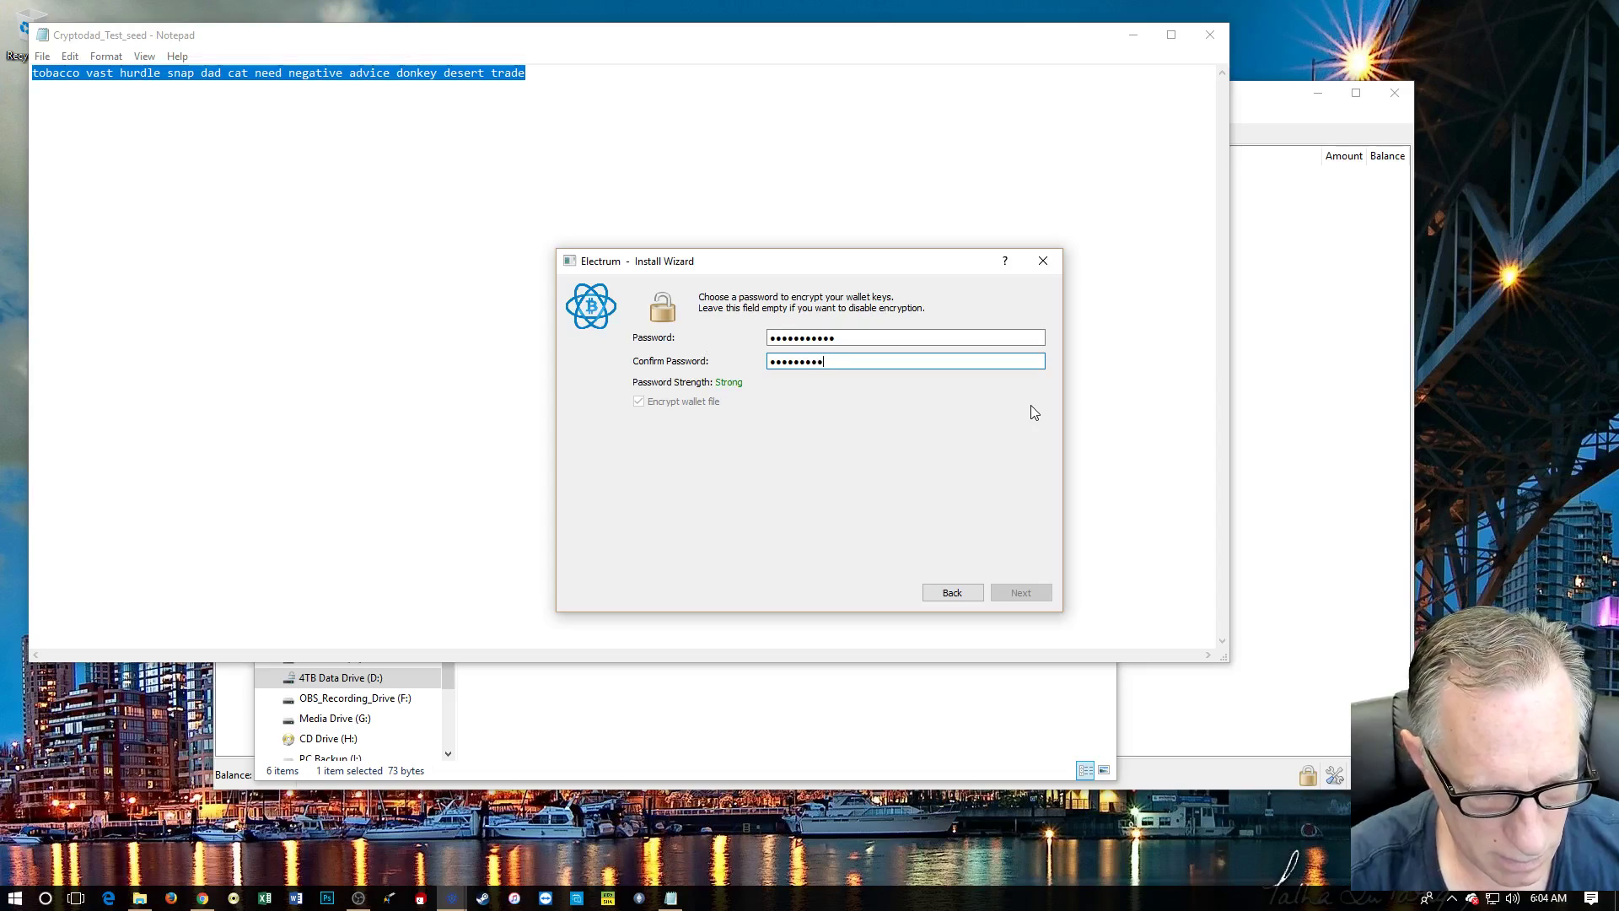
pyautogui.write('•')
pyautogui.press('Return')
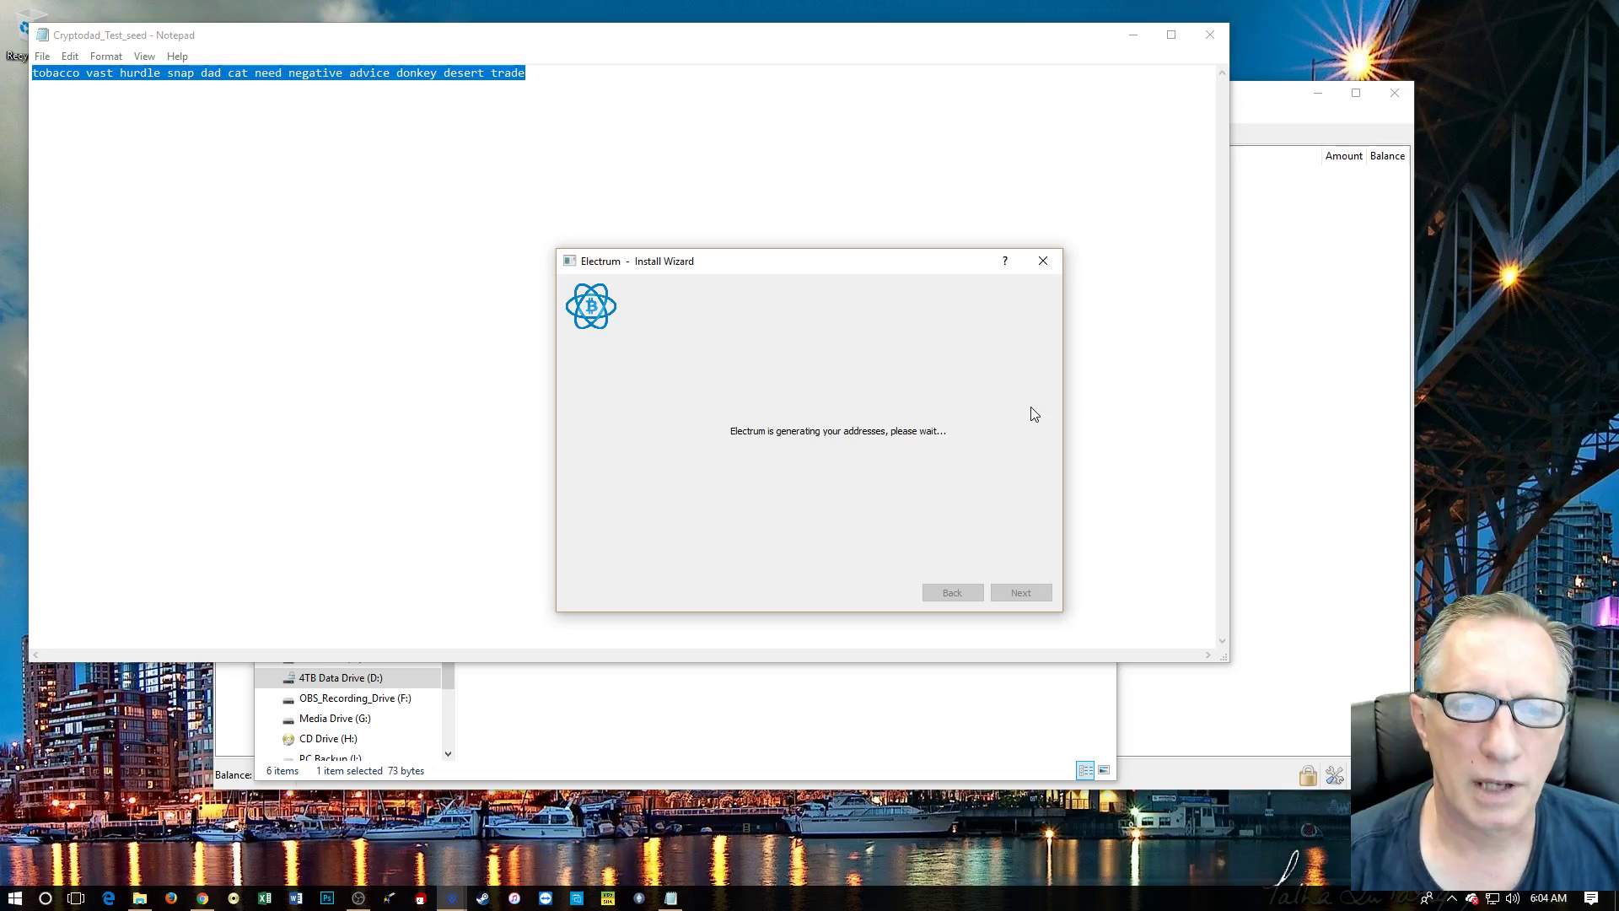
# Switch to the Cryptodad_Test_seed note in Notepad and insert two blank lines above the seed phrase
pyautogui.moveTo(411, 72); pyautogui.dragTo(786, 267)
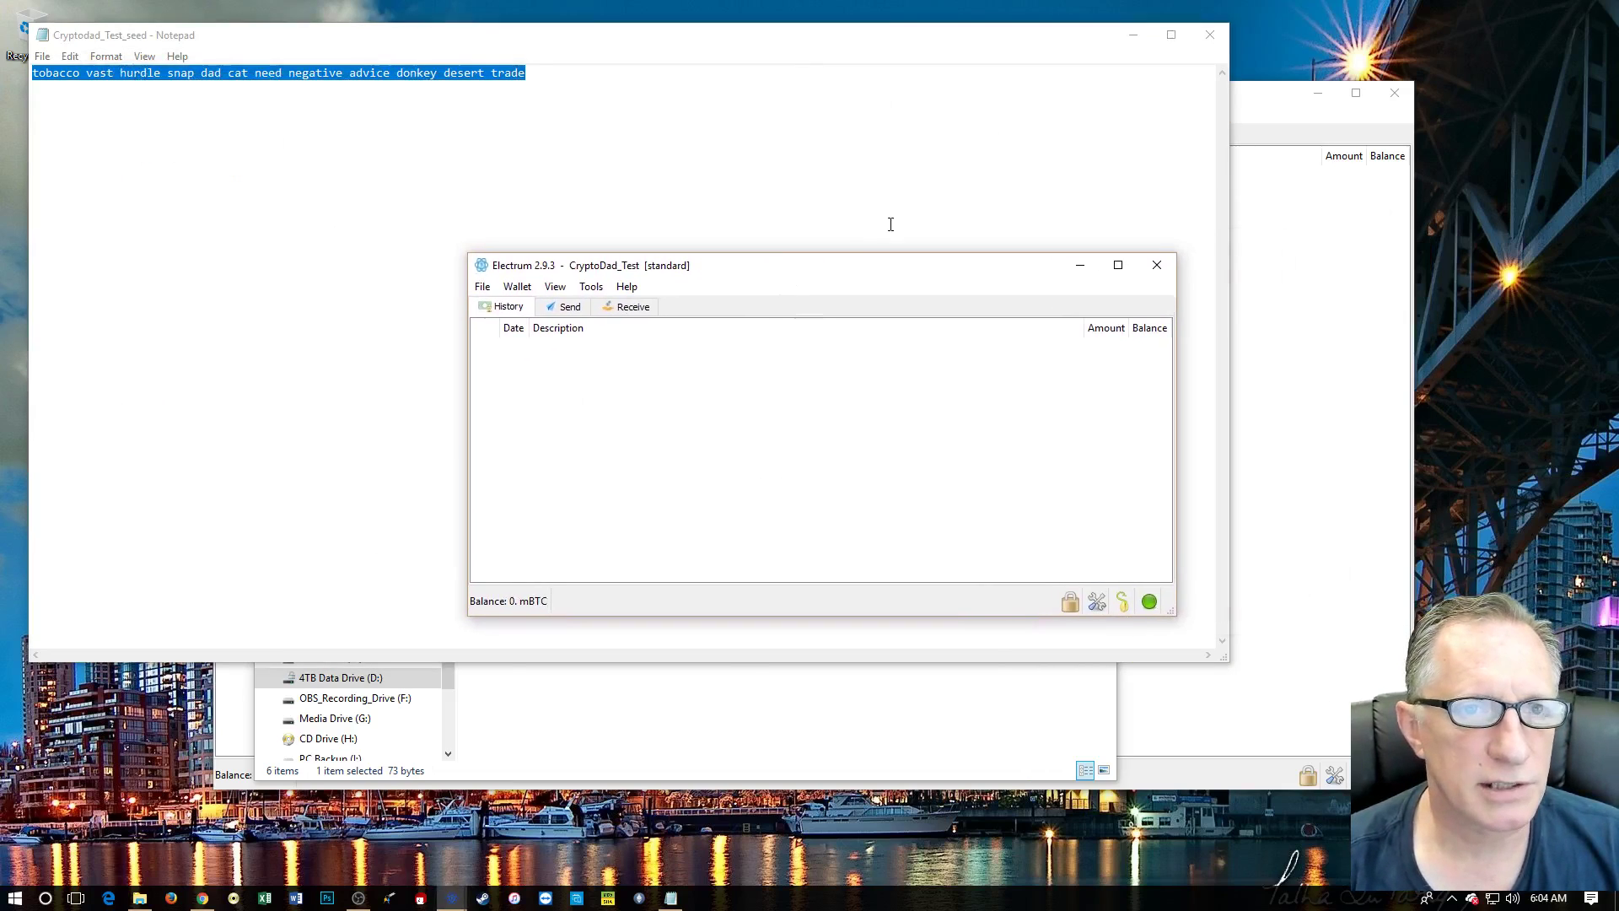
pyautogui.click(563, 47)
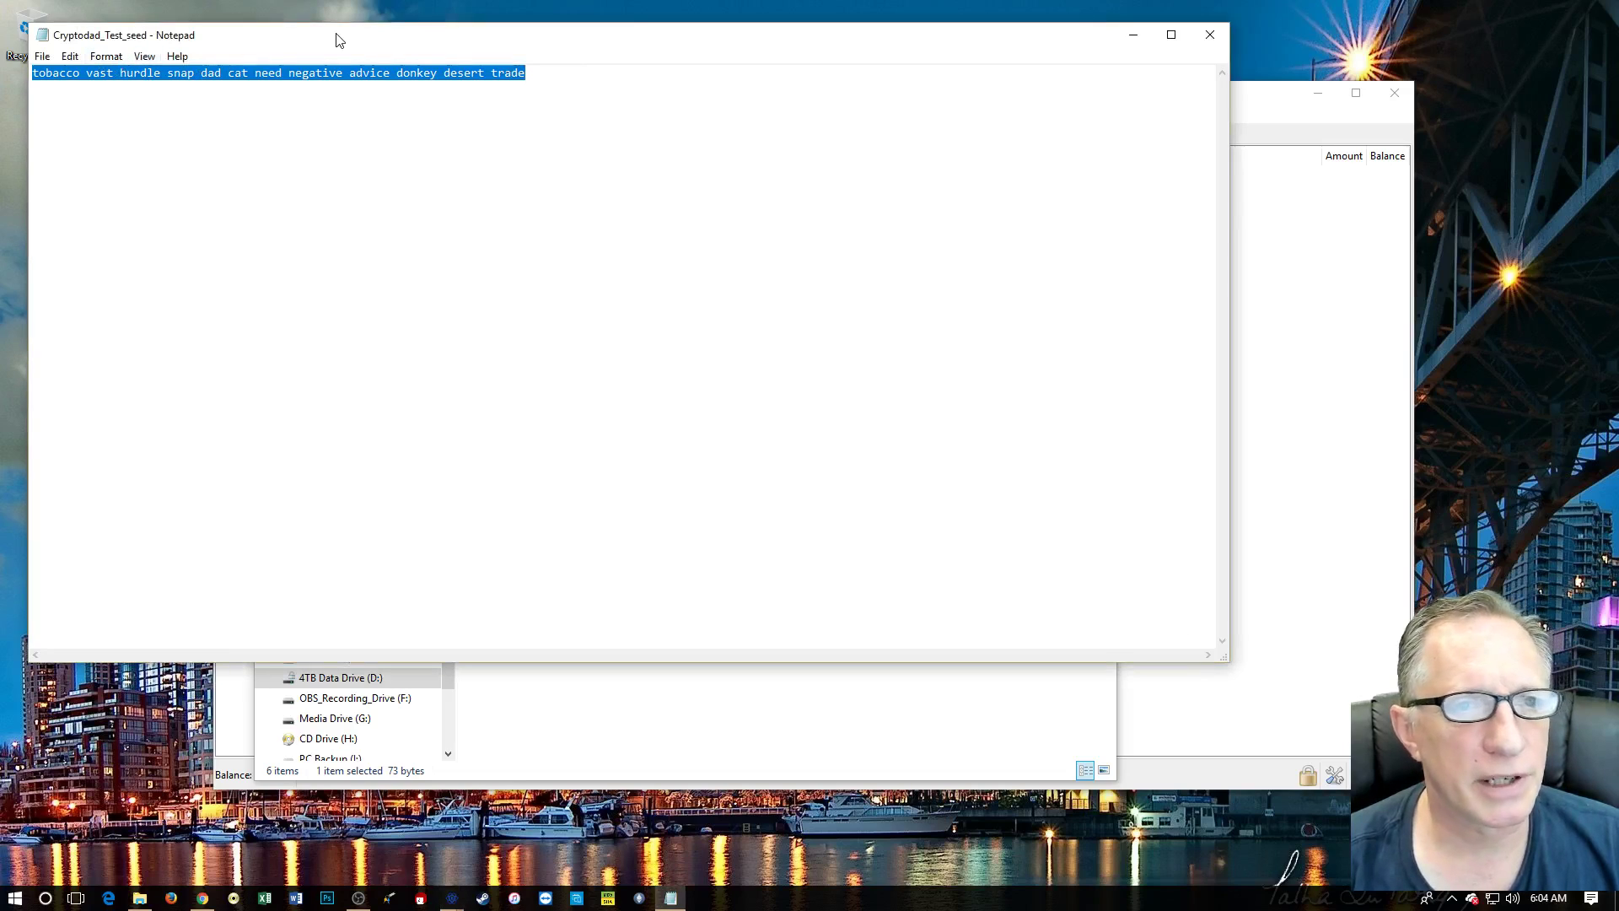
pyautogui.moveTo(339, 39); pyautogui.dragTo(473, 126)
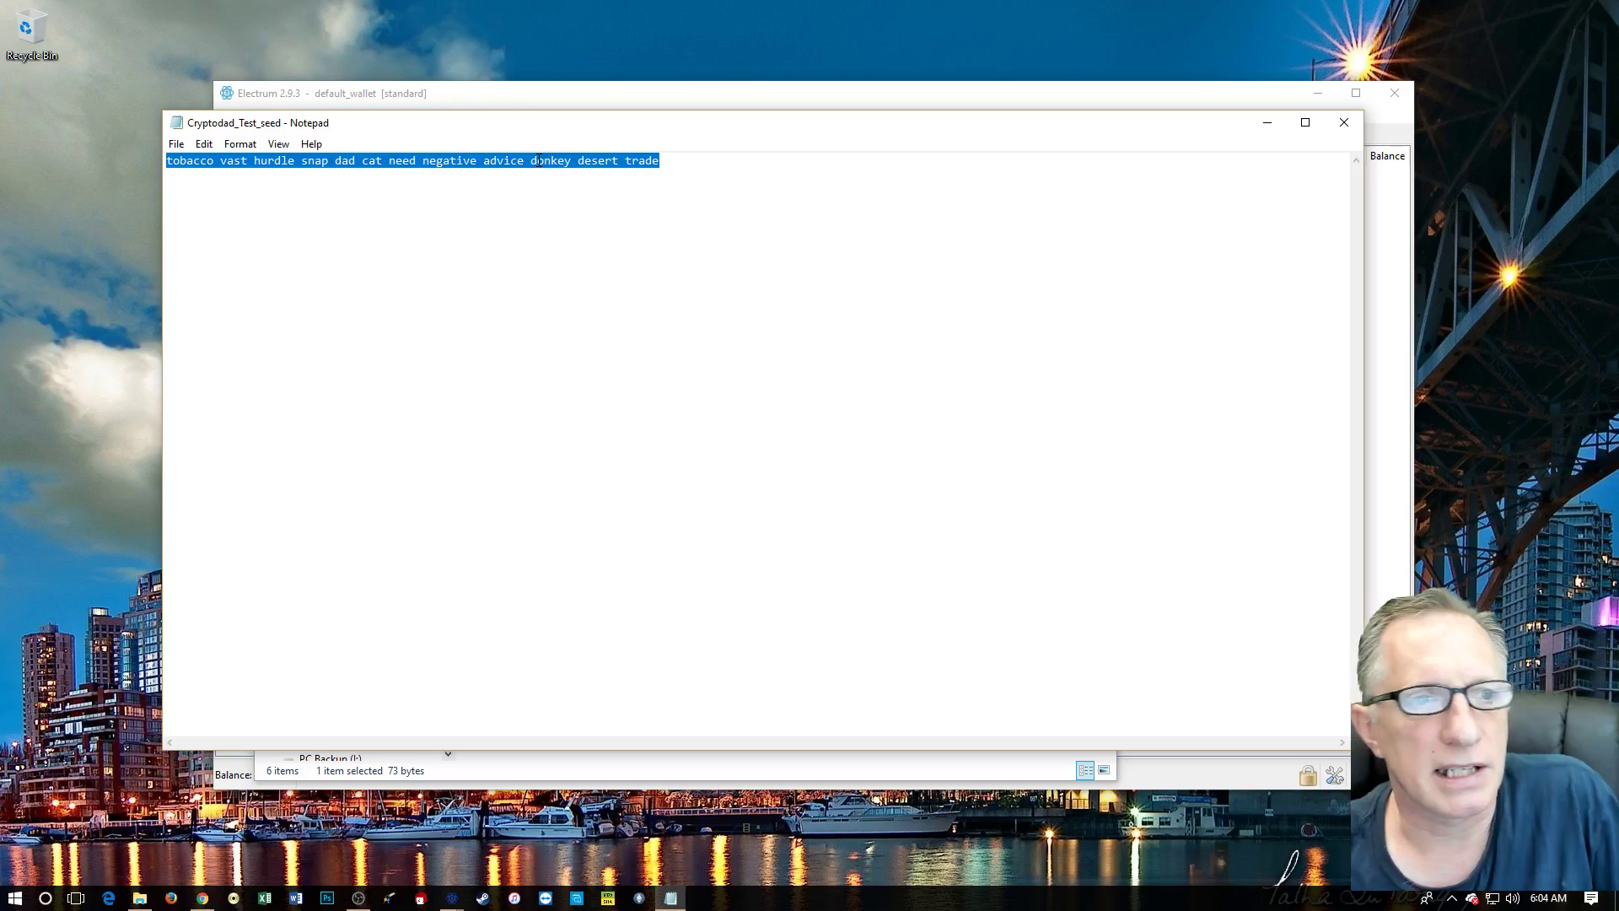
pyautogui.click(167, 164)
pyautogui.press('Return')
pyautogui.press('Return')
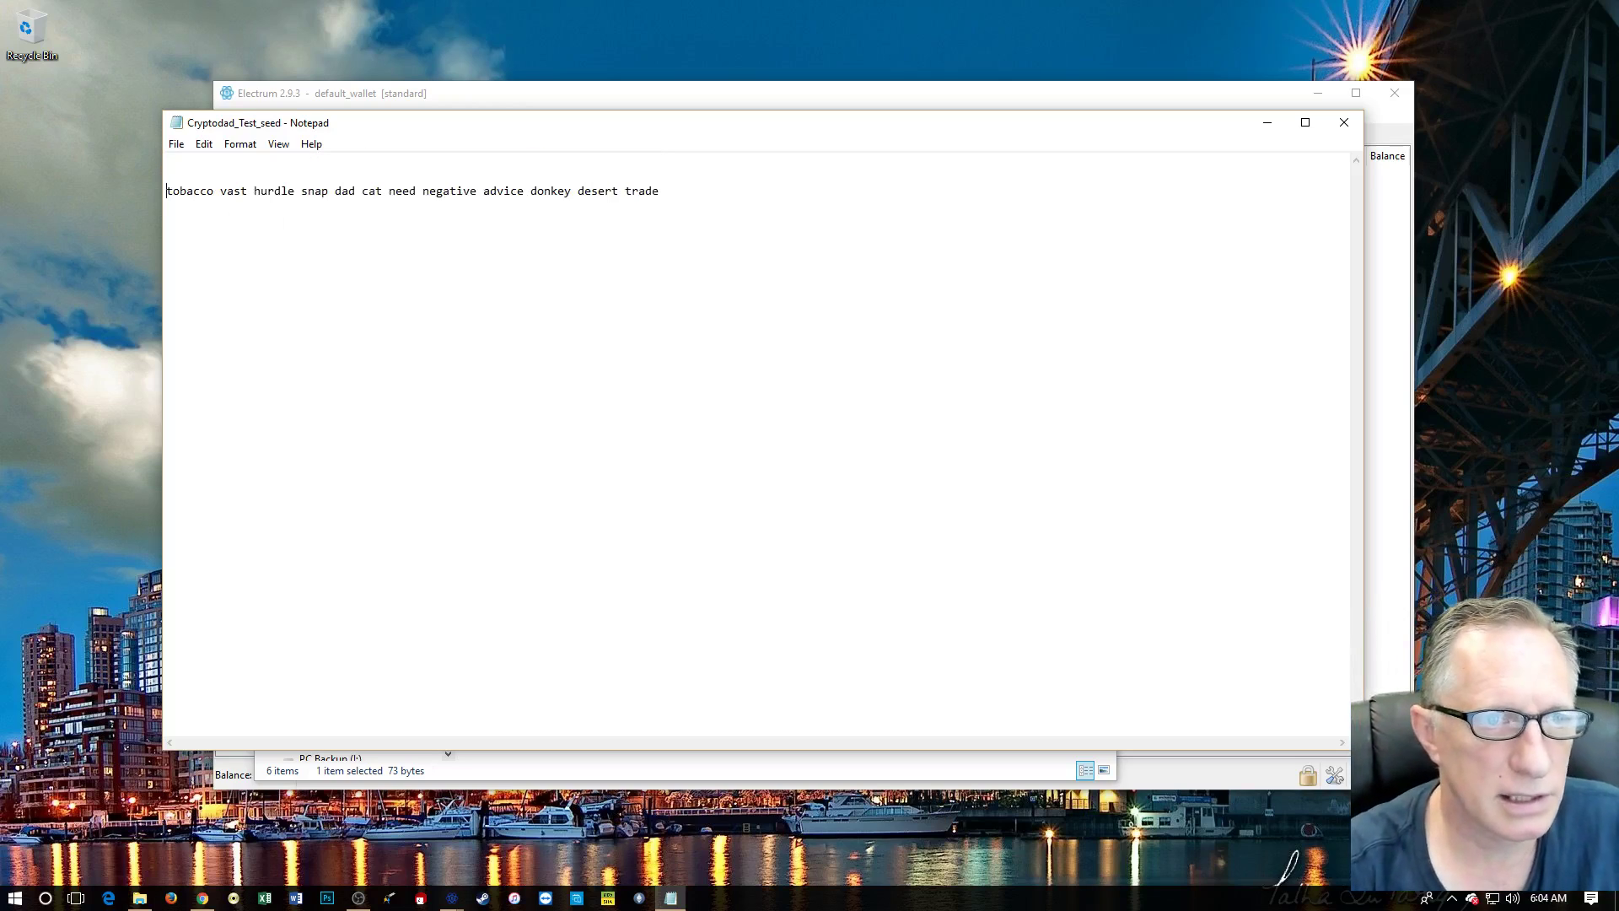
# Set the note's font to Consolas Bold, size 18
pyautogui.moveTo(165, 195); pyautogui.dragTo(660, 199)
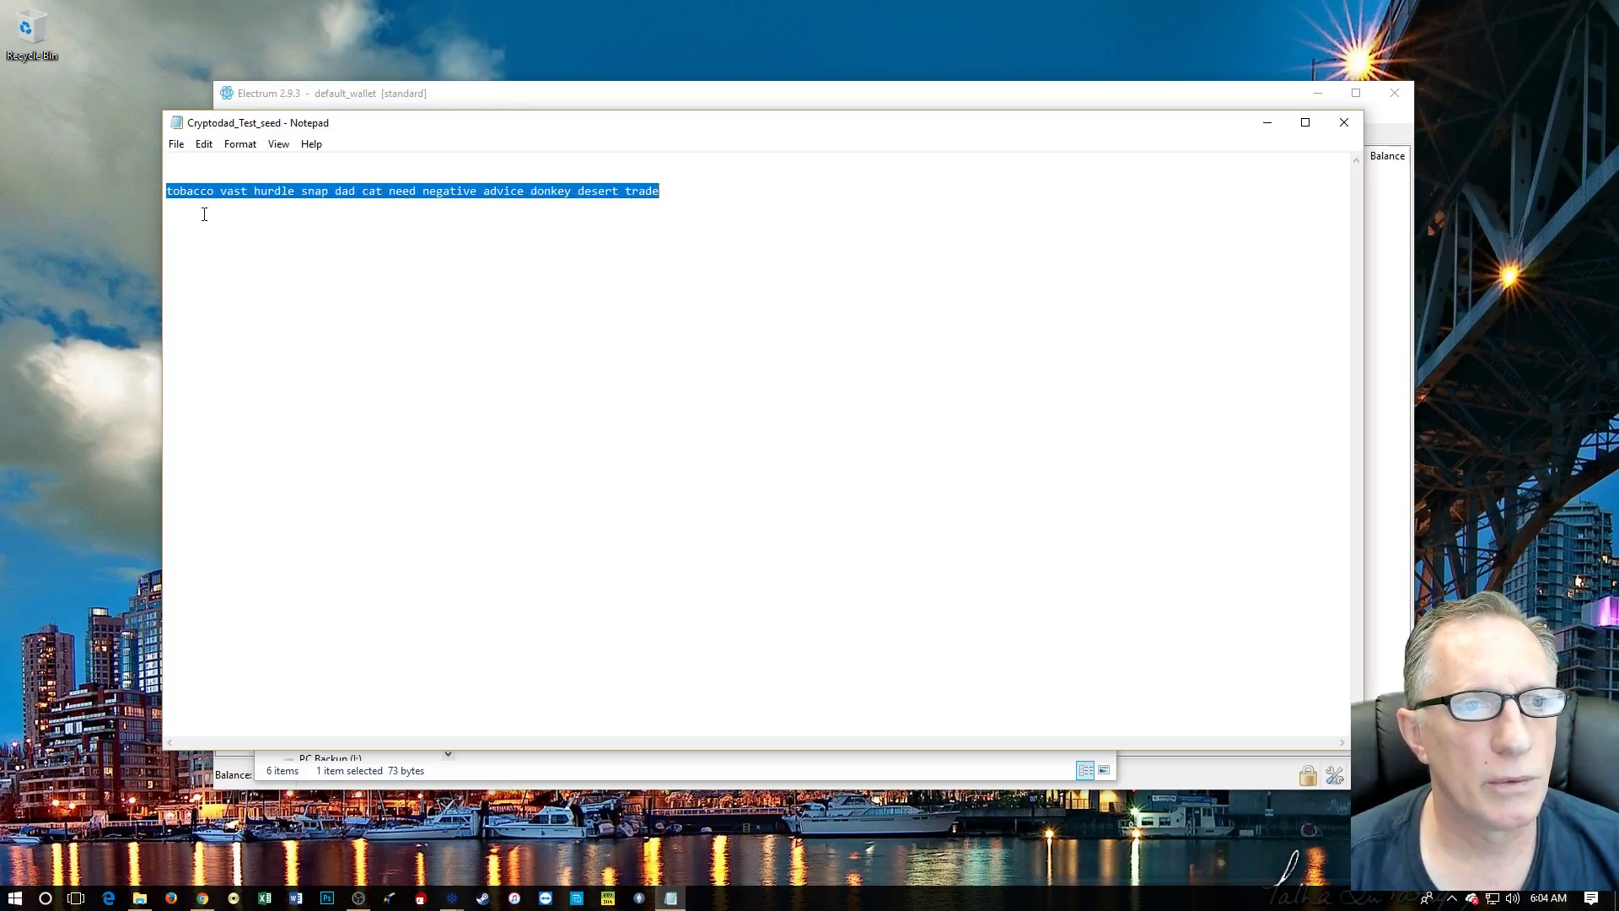
pyautogui.click(205, 145)
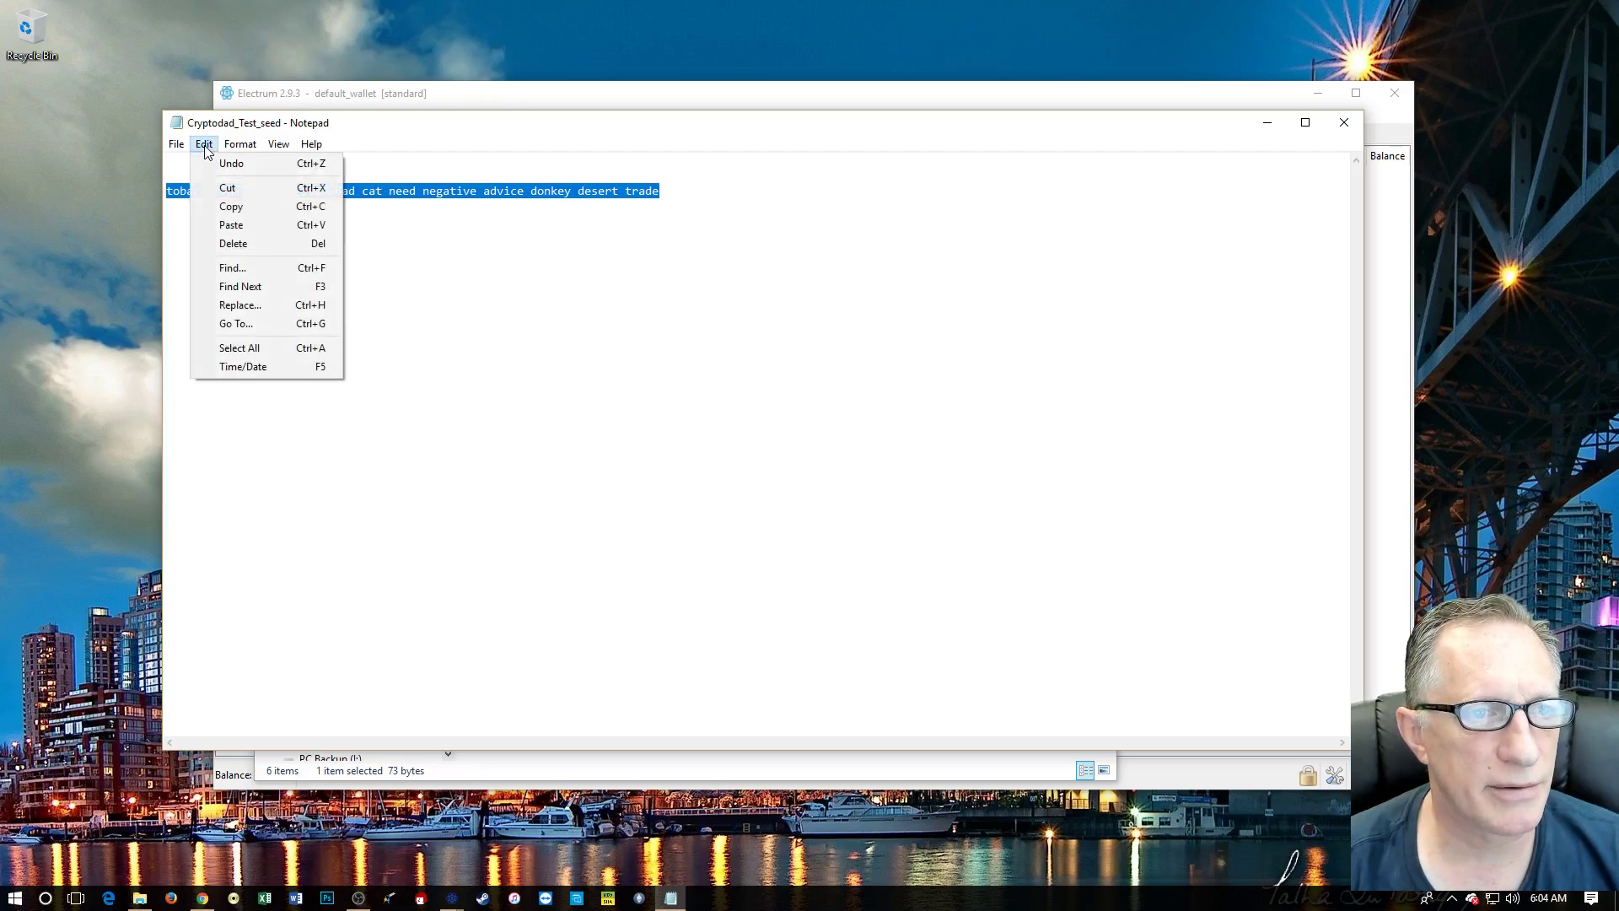
pyautogui.moveTo(241, 146)
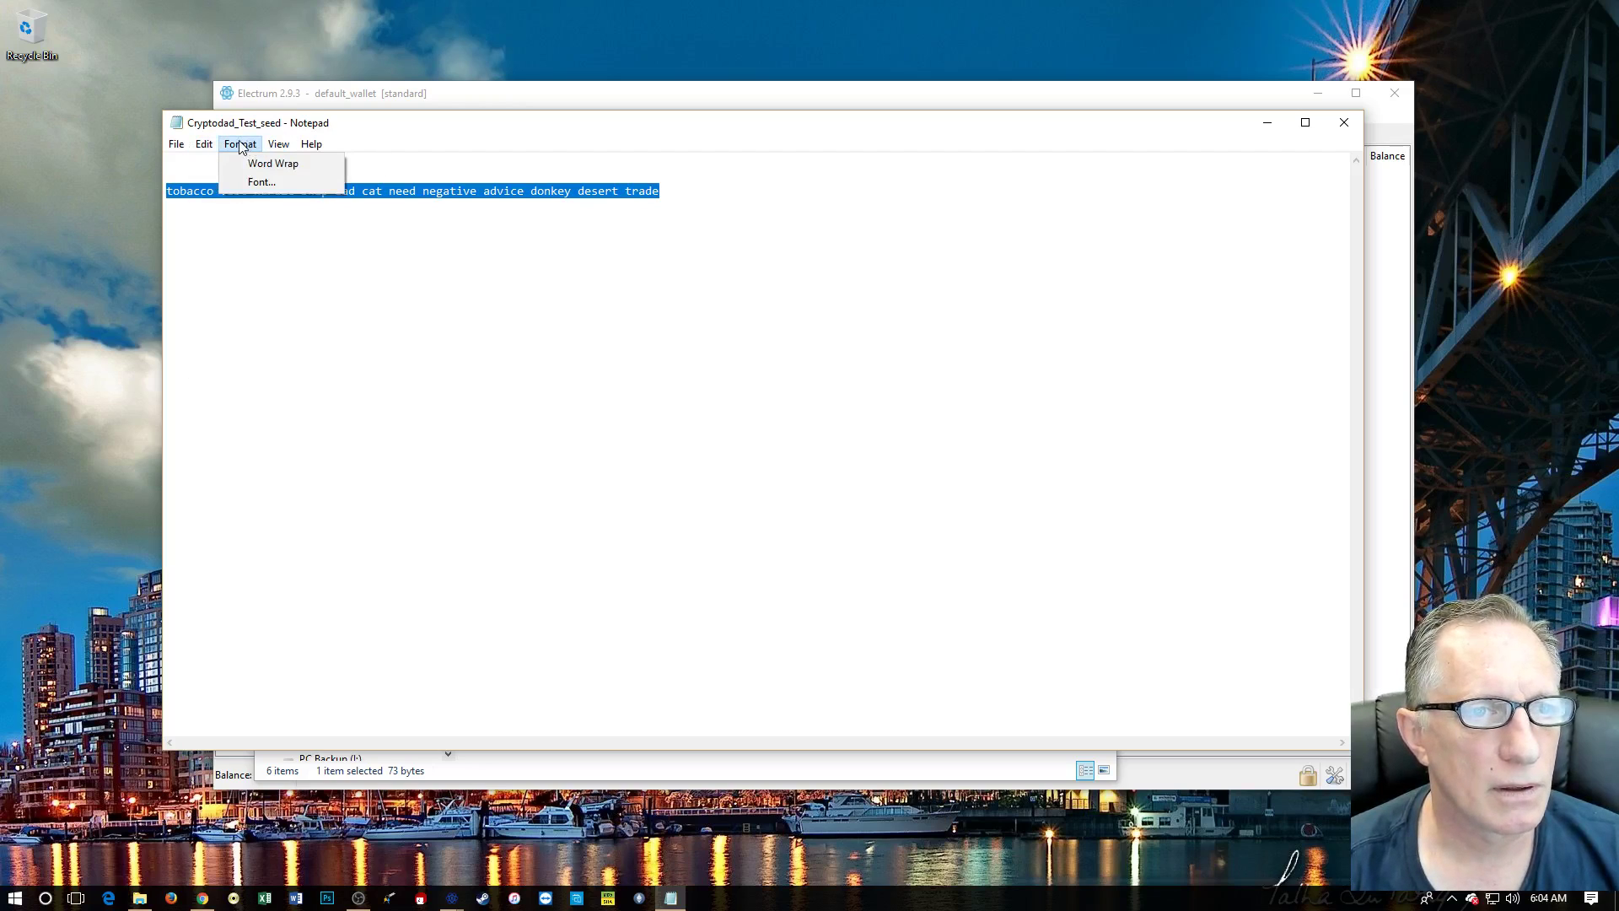
pyautogui.click(262, 183)
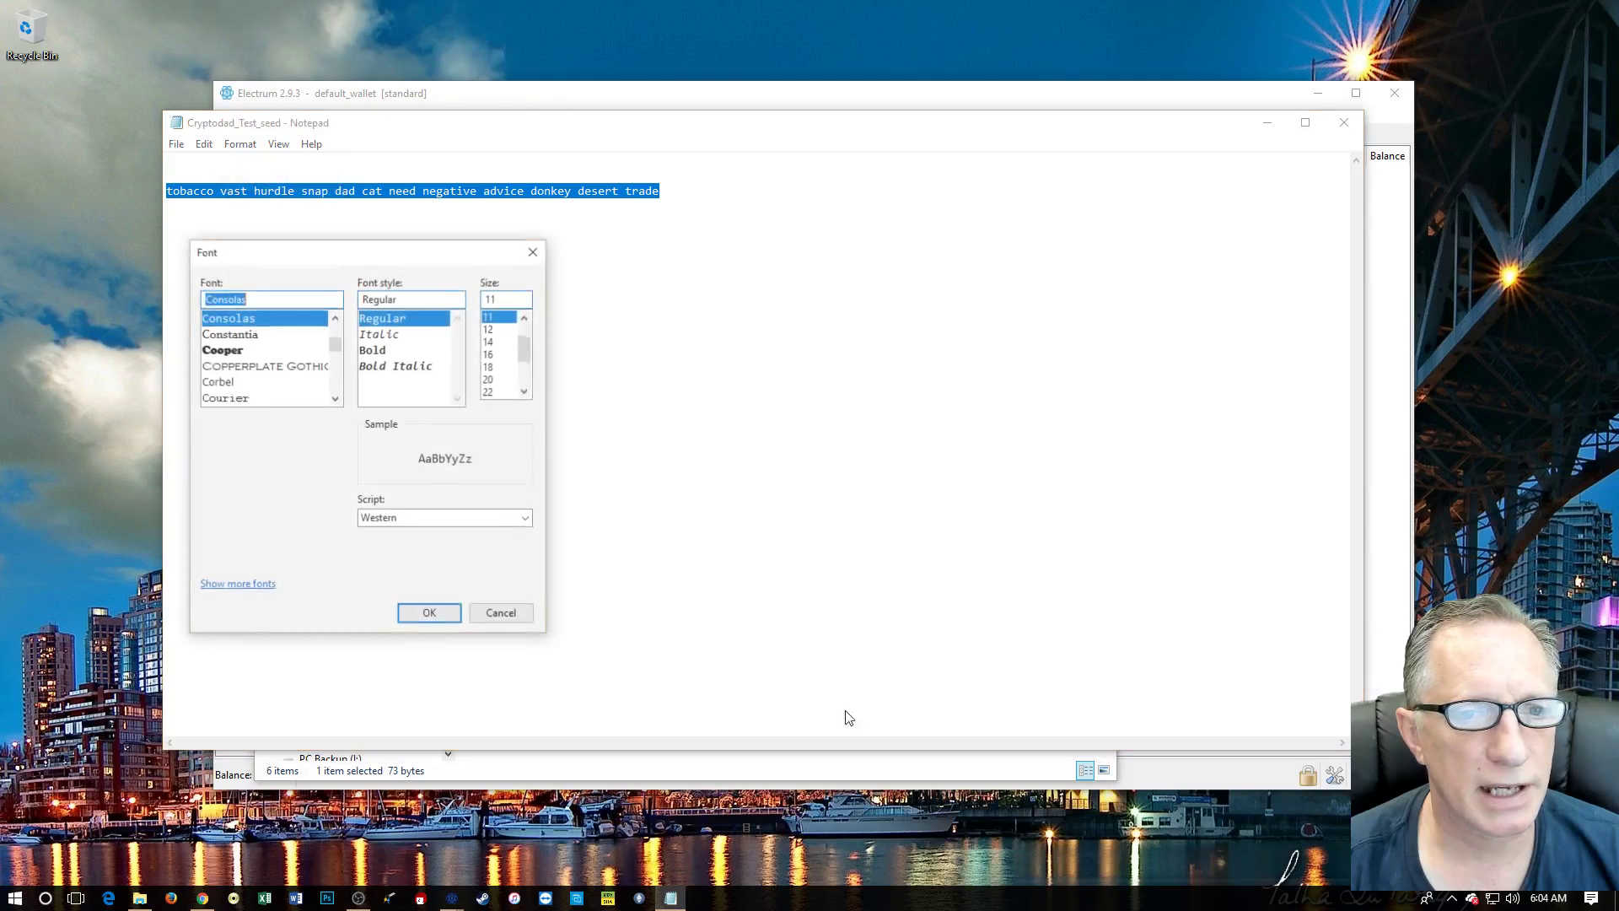
pyautogui.click(376, 354)
pyautogui.click(499, 368)
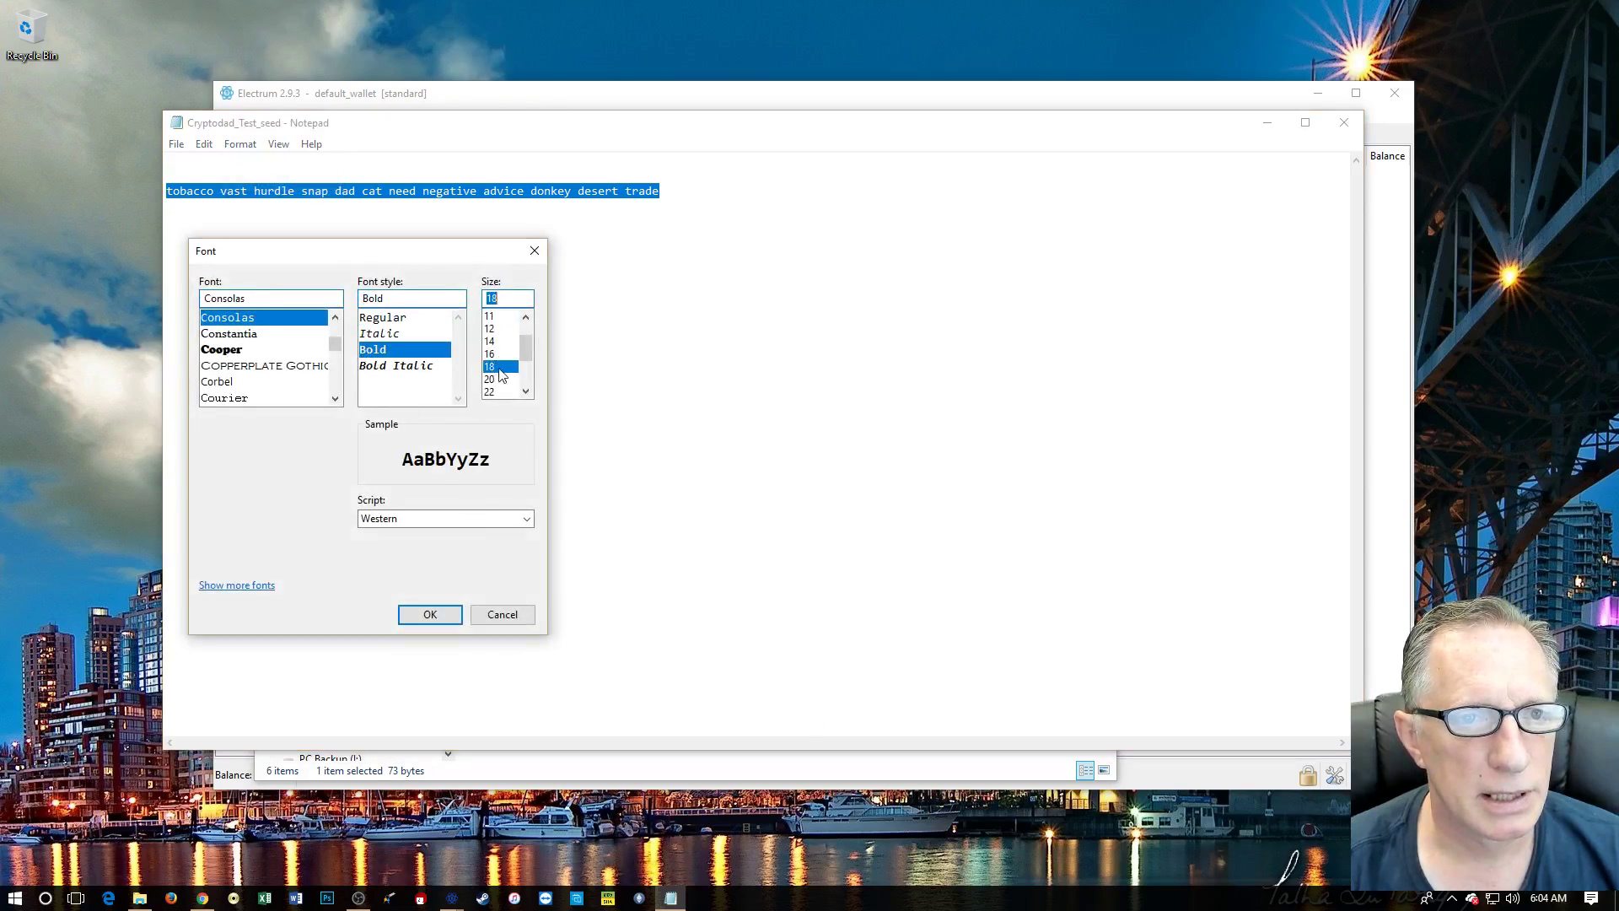
pyautogui.click(430, 614)
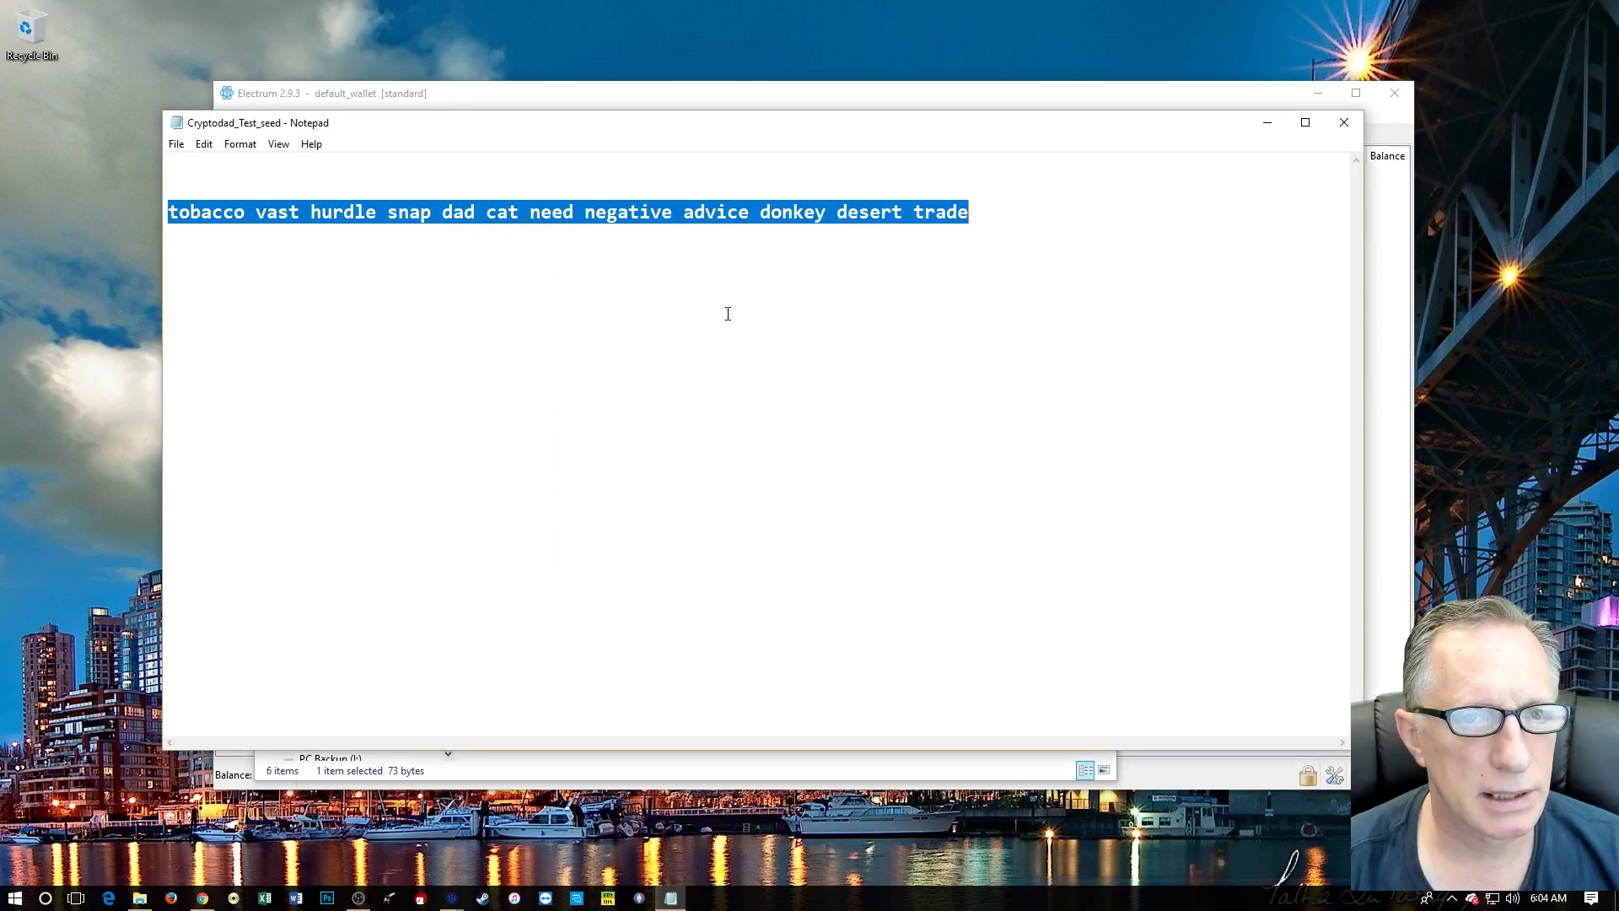
# Break the seed phrase into three lines of four words each
pyautogui.click(444, 215)
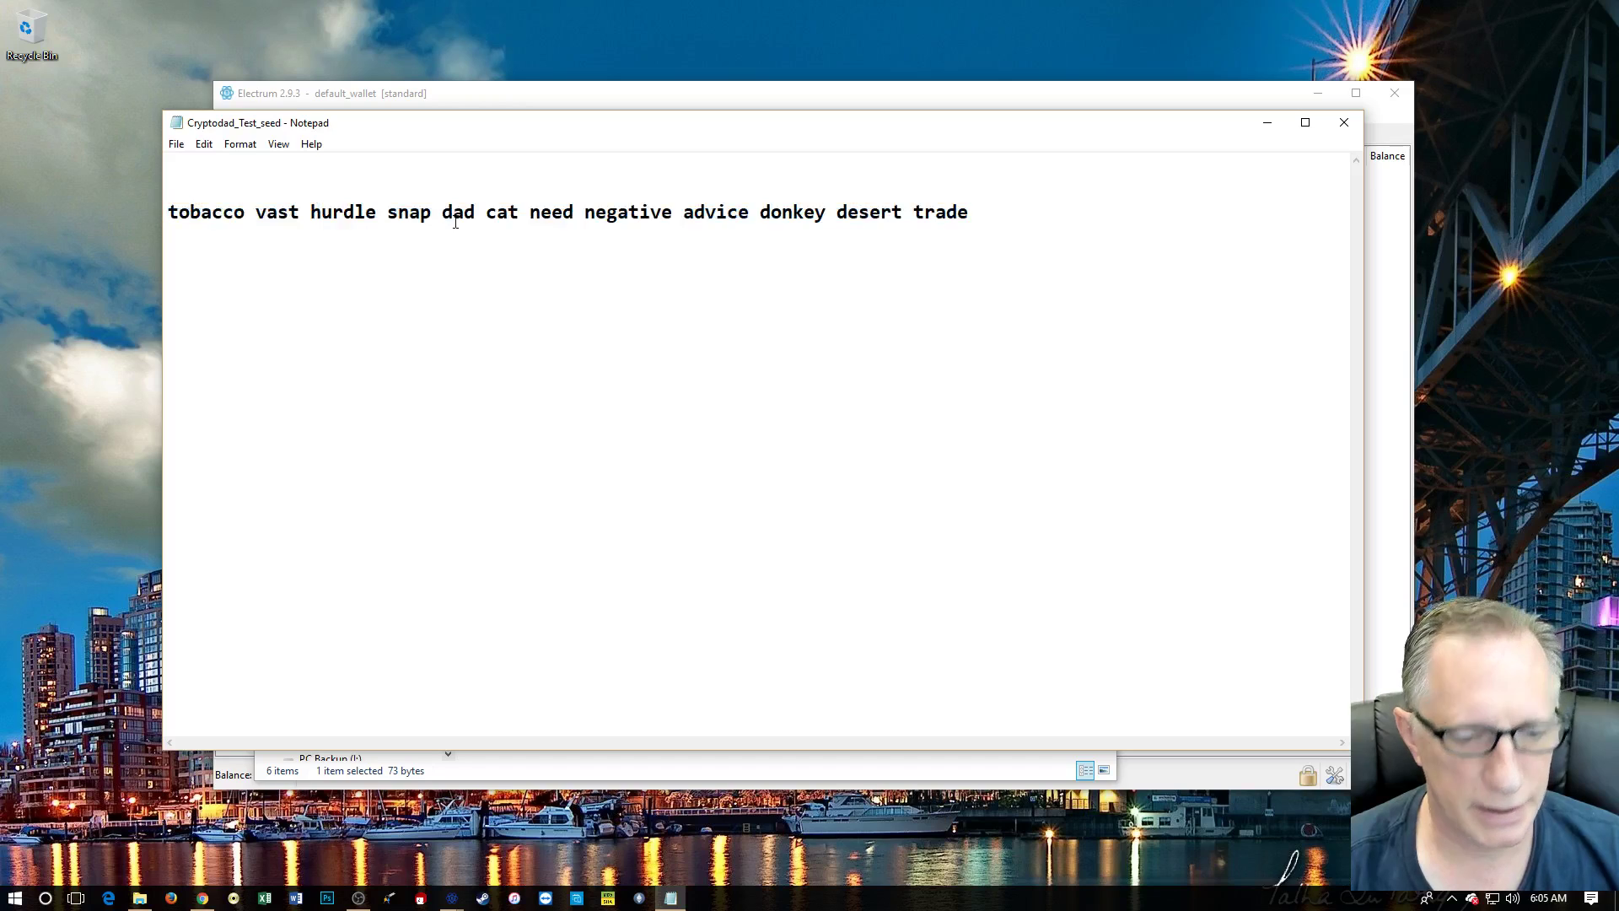
pyautogui.press('Return')
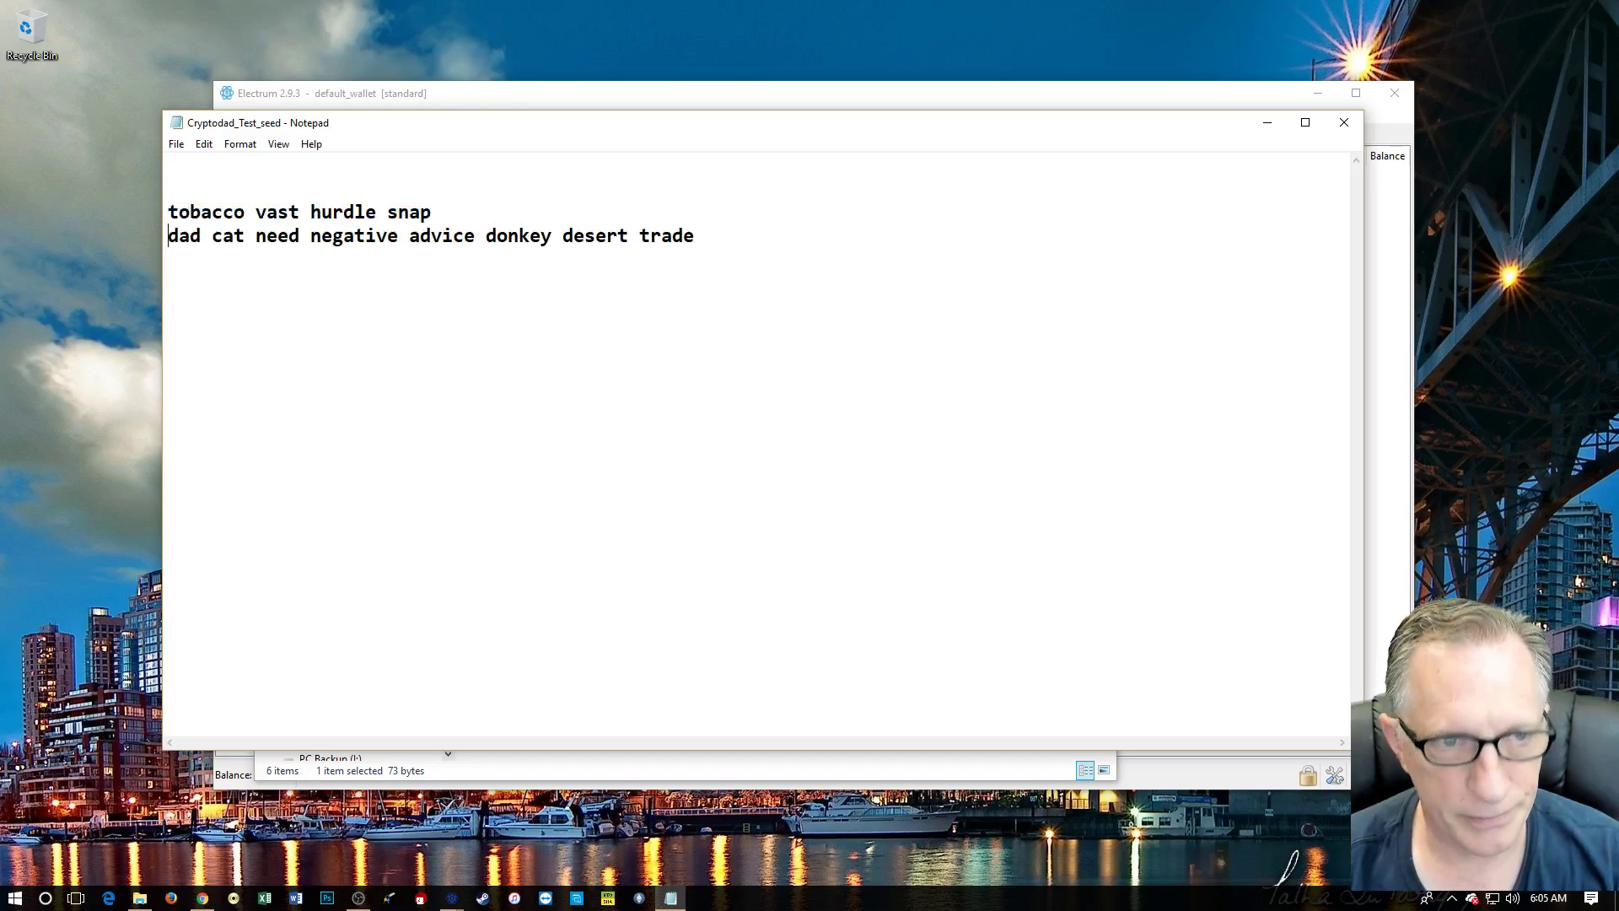
pyautogui.click(409, 237)
pyautogui.press('Return')
# Add the title "Electrum Bitcoin Wallet Seed" on the first line of the note, above the seed phrase
pyautogui.click(206, 173)
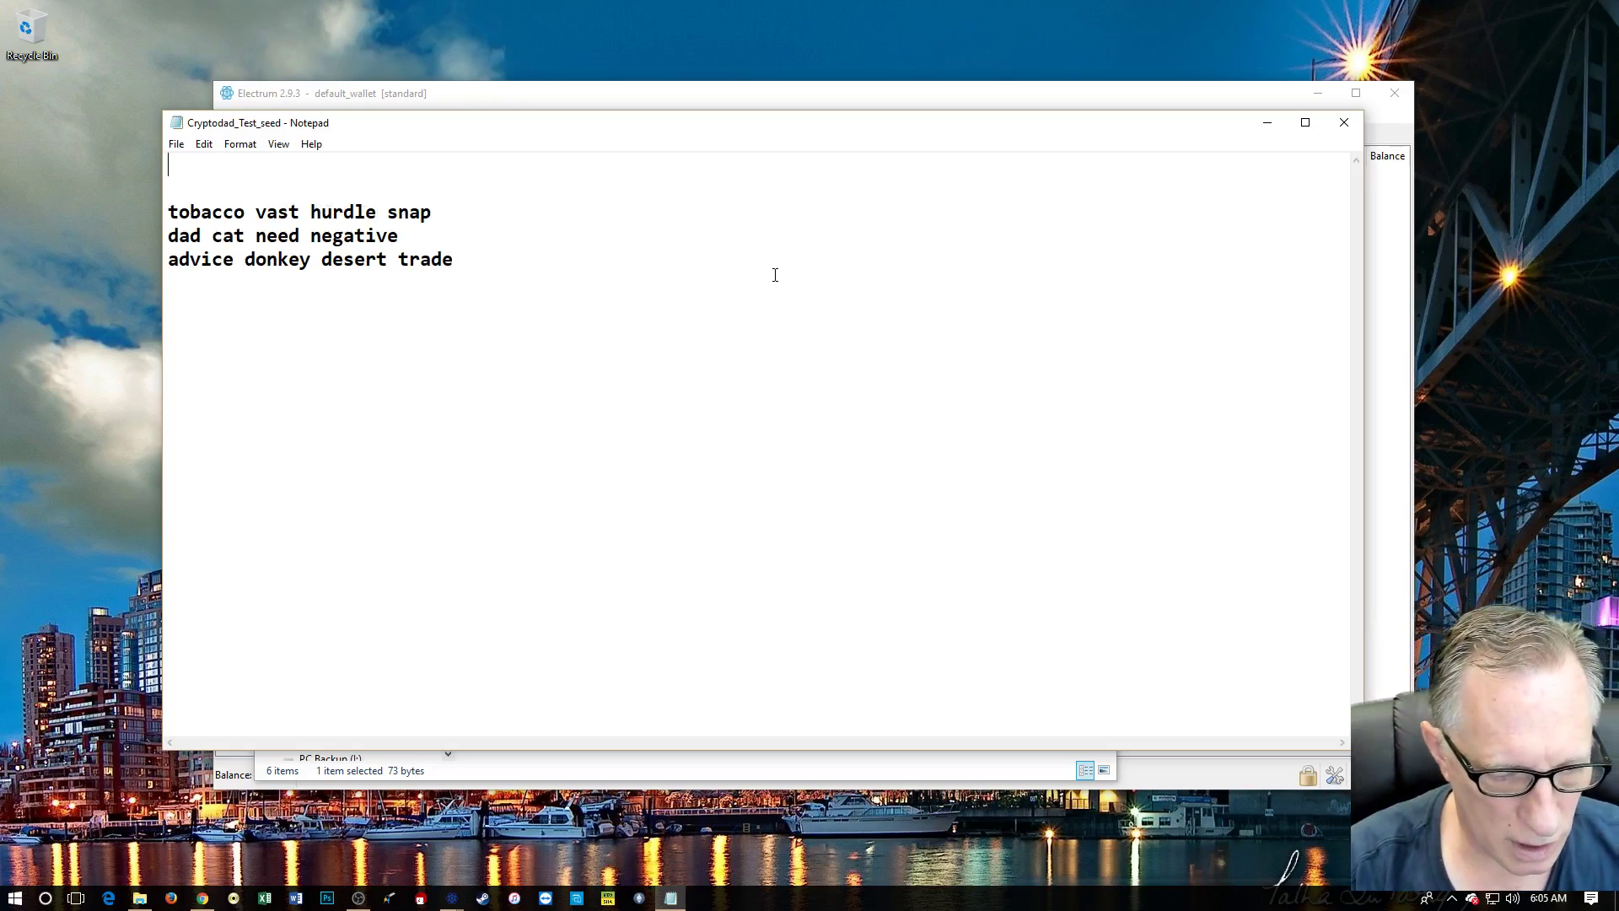
pyautogui.write('Elec')
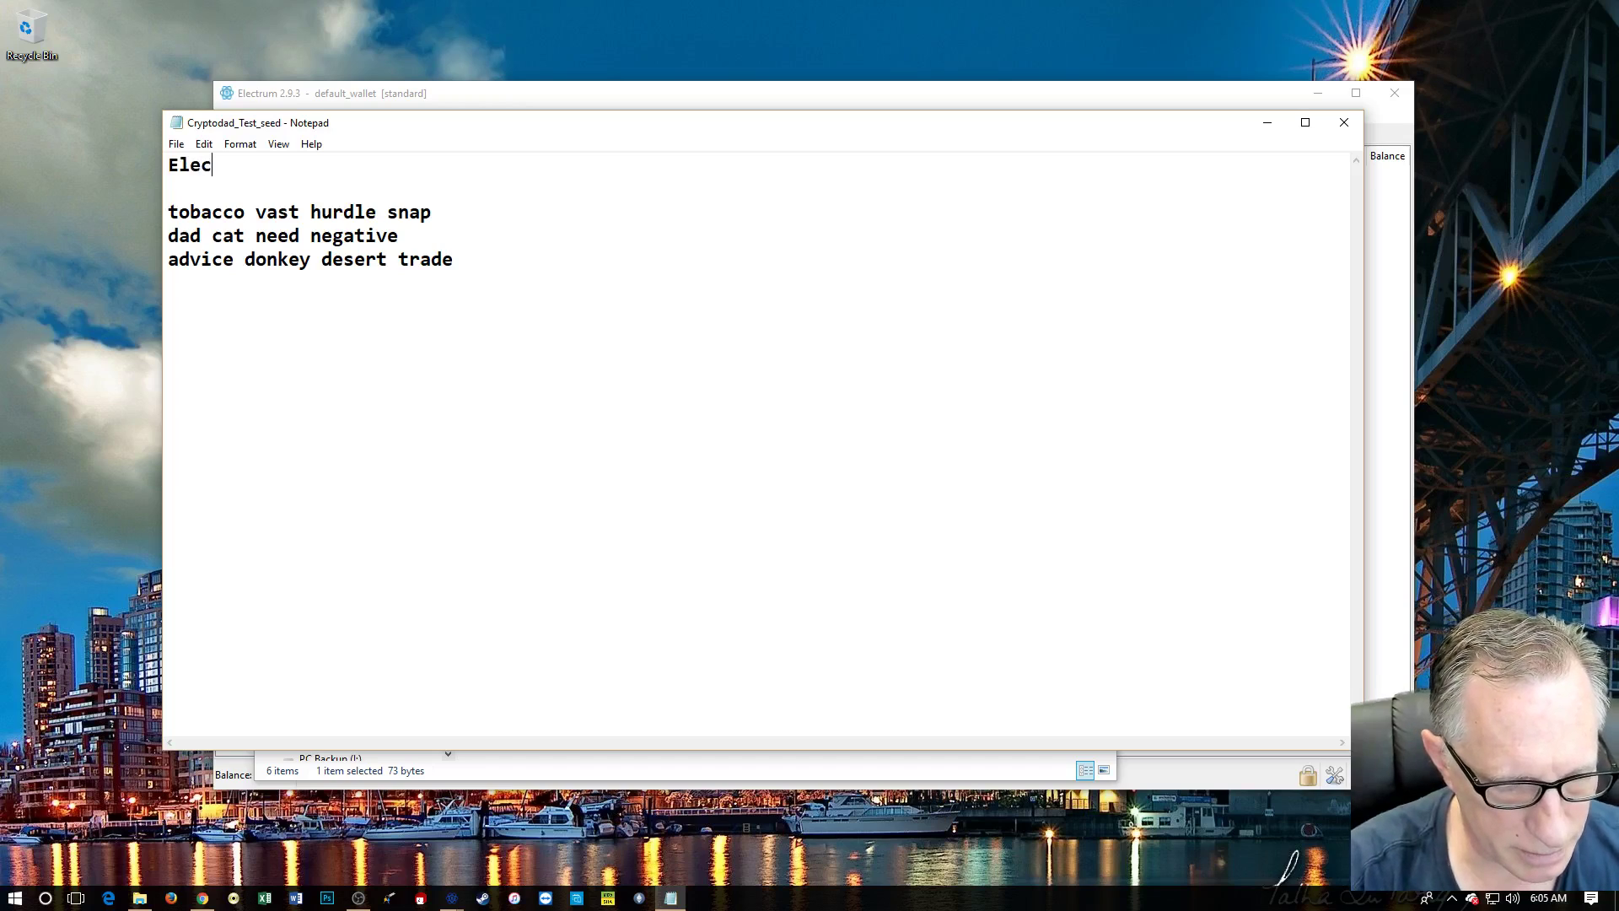
pyautogui.write('trum ')
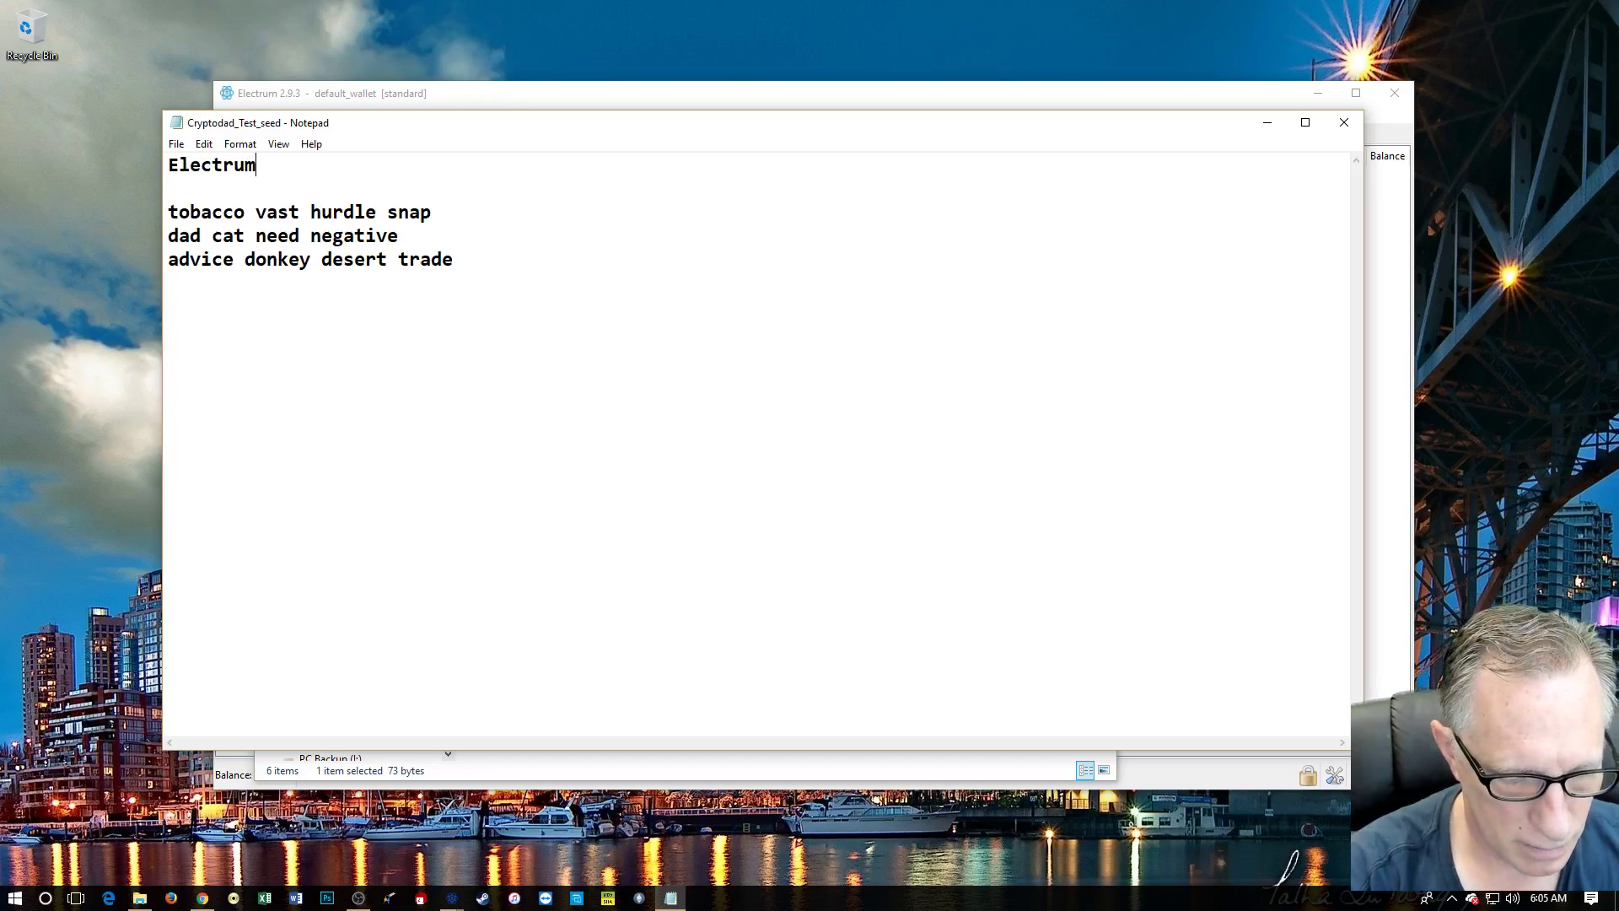
pyautogui.write('Bitcoin')
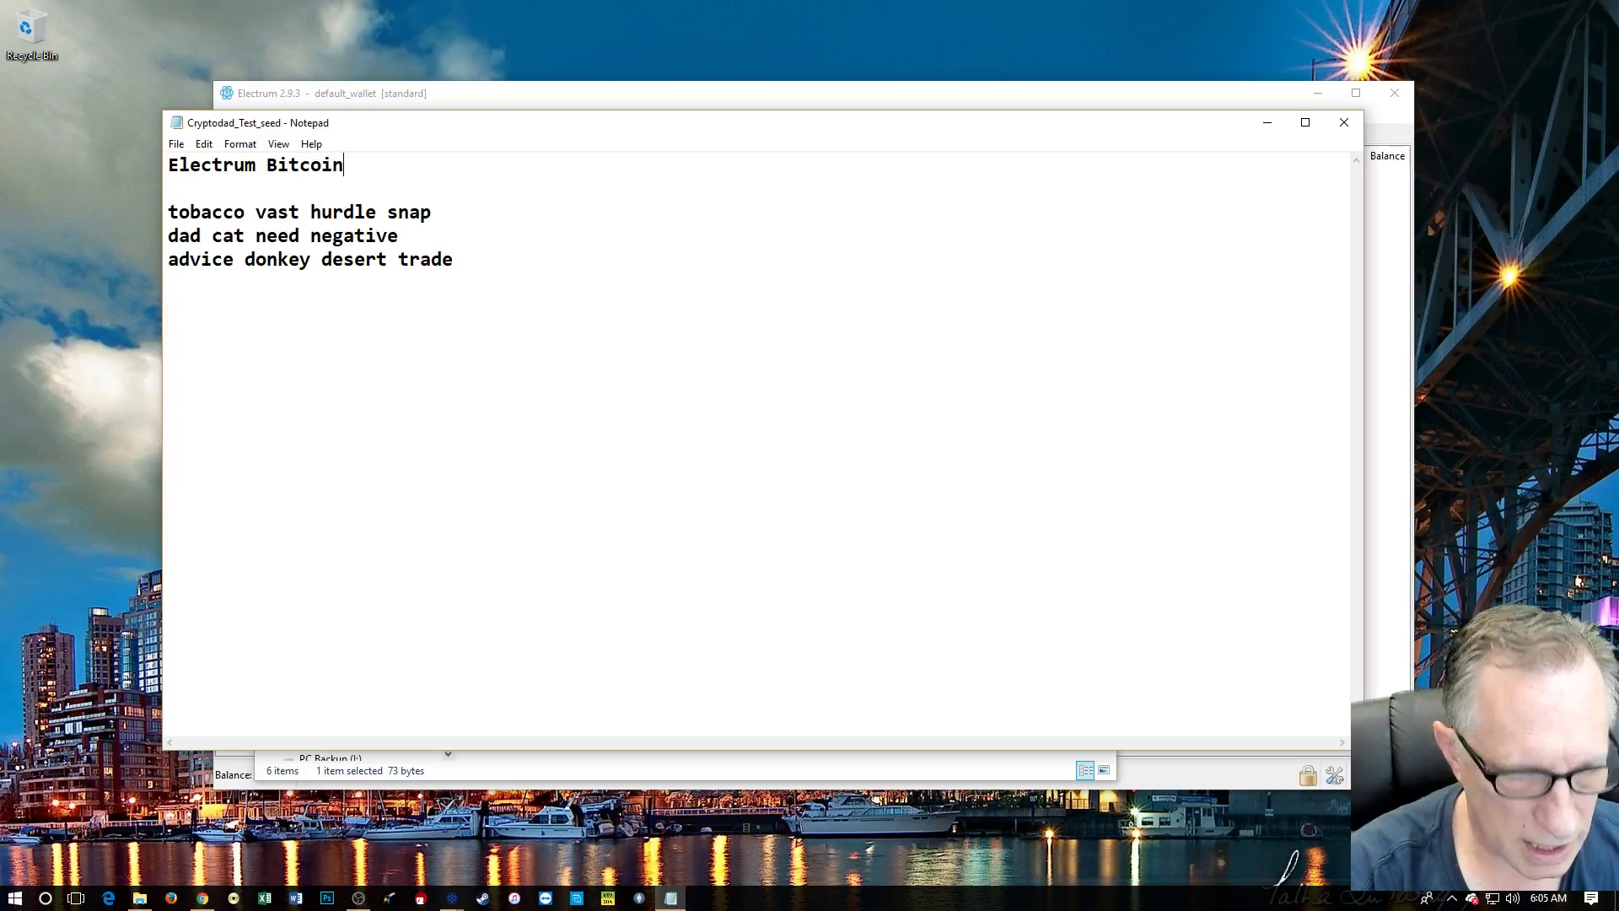
pyautogui.write(' Wallet')
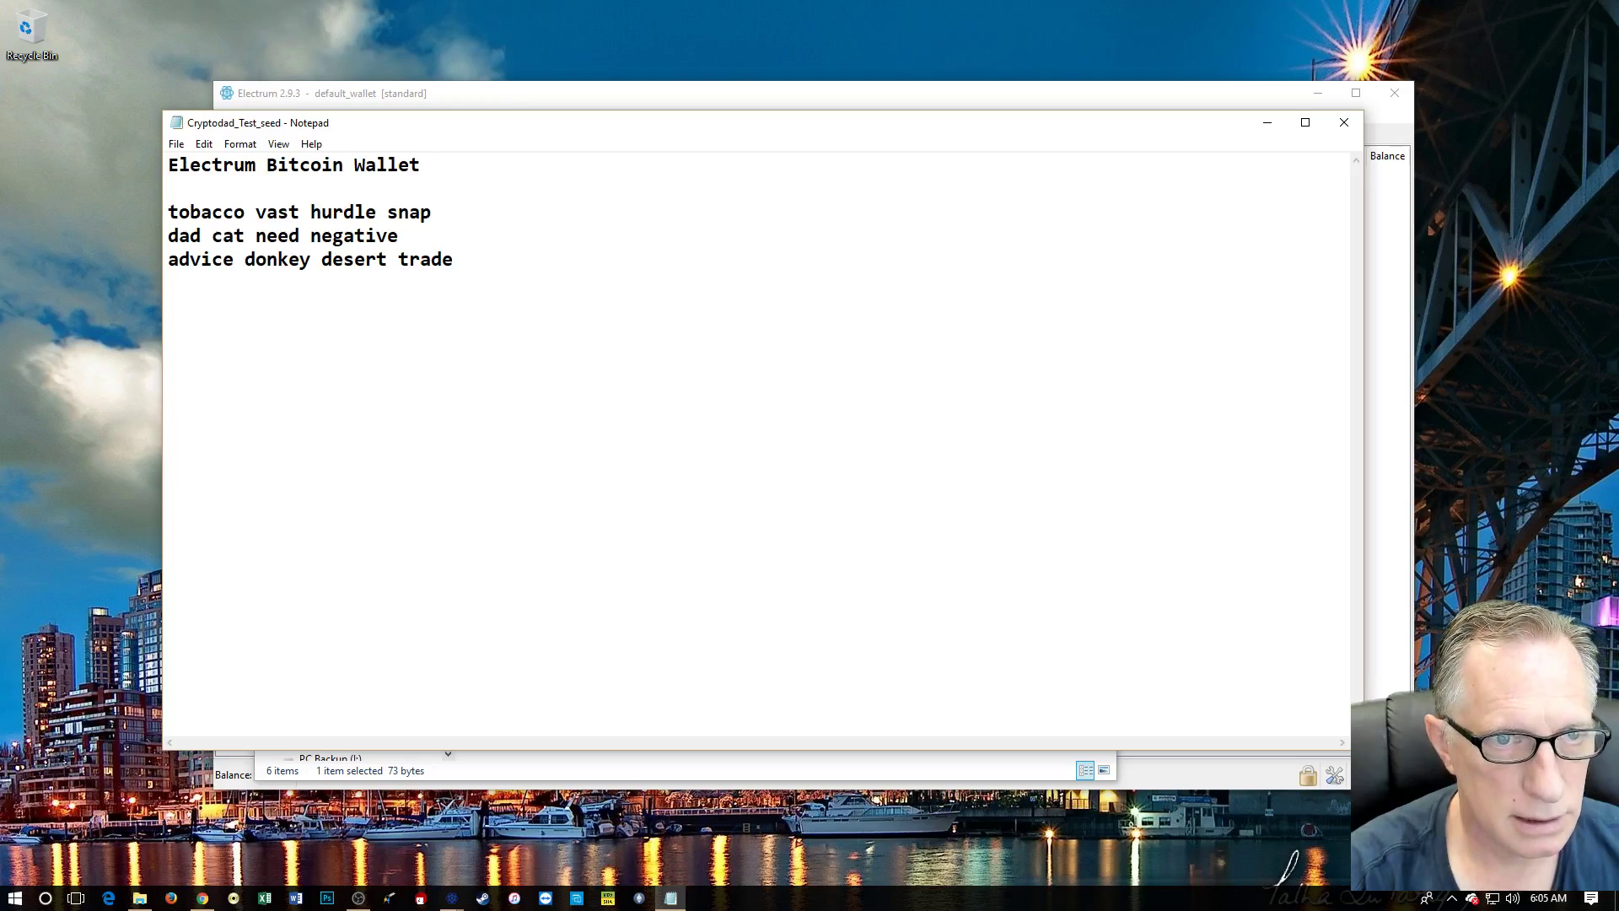
pyautogui.write(' Seed')
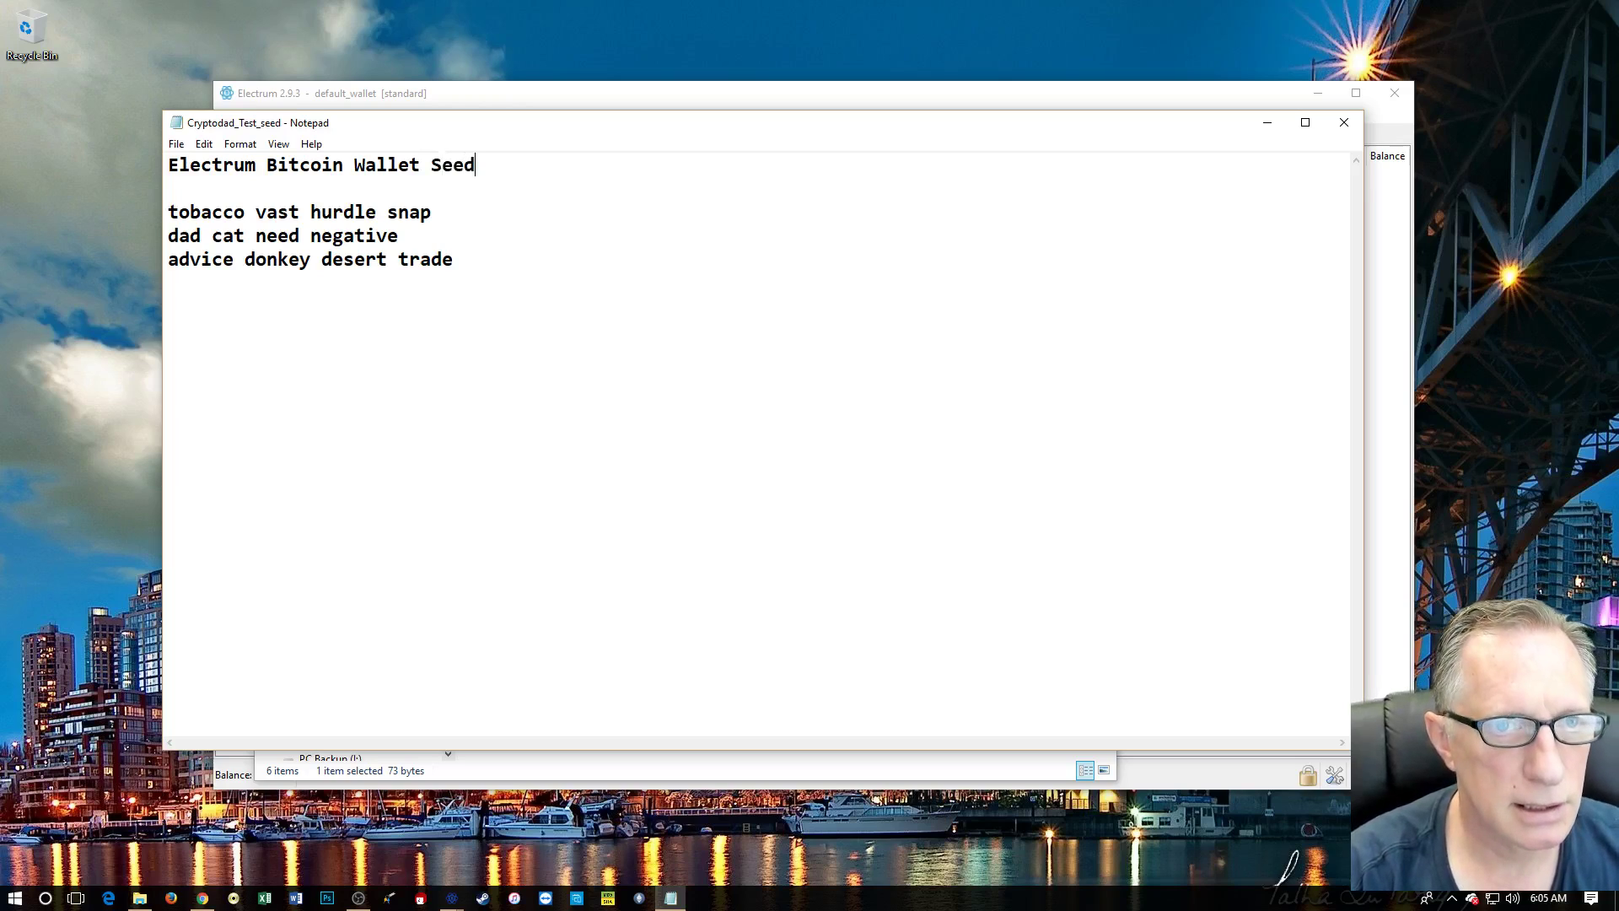
# Add the line "Wallet name: CryptoDad_Test_Wallet" below the title, separated from it by a blank line
pyautogui.press('Return')
pyautogui.press('Return')
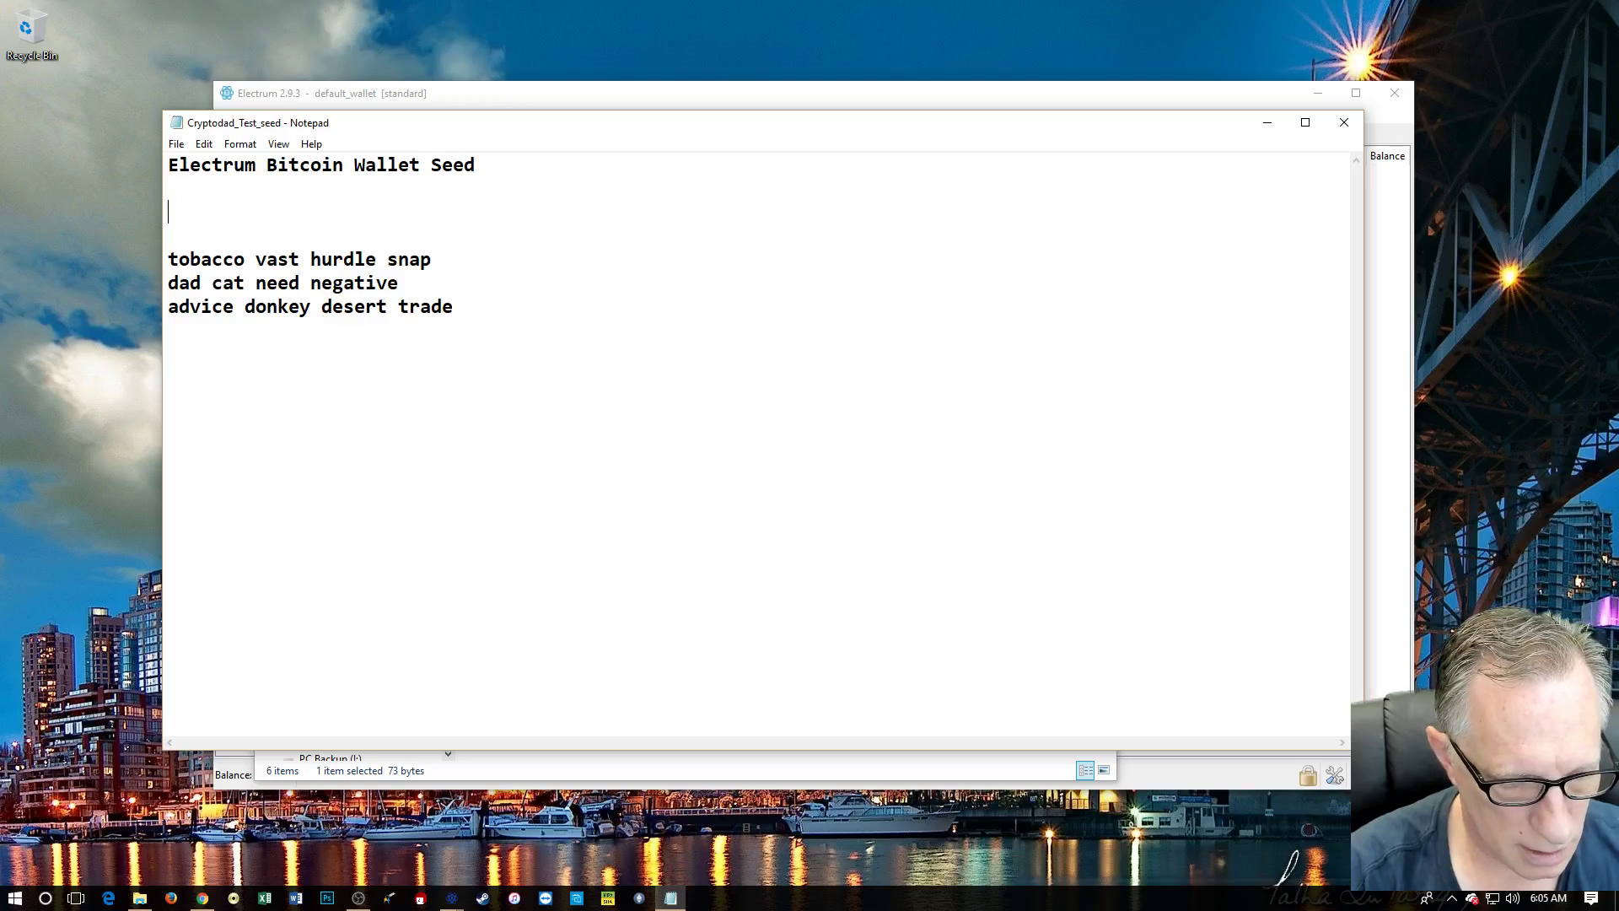
pyautogui.write('Wallet name')
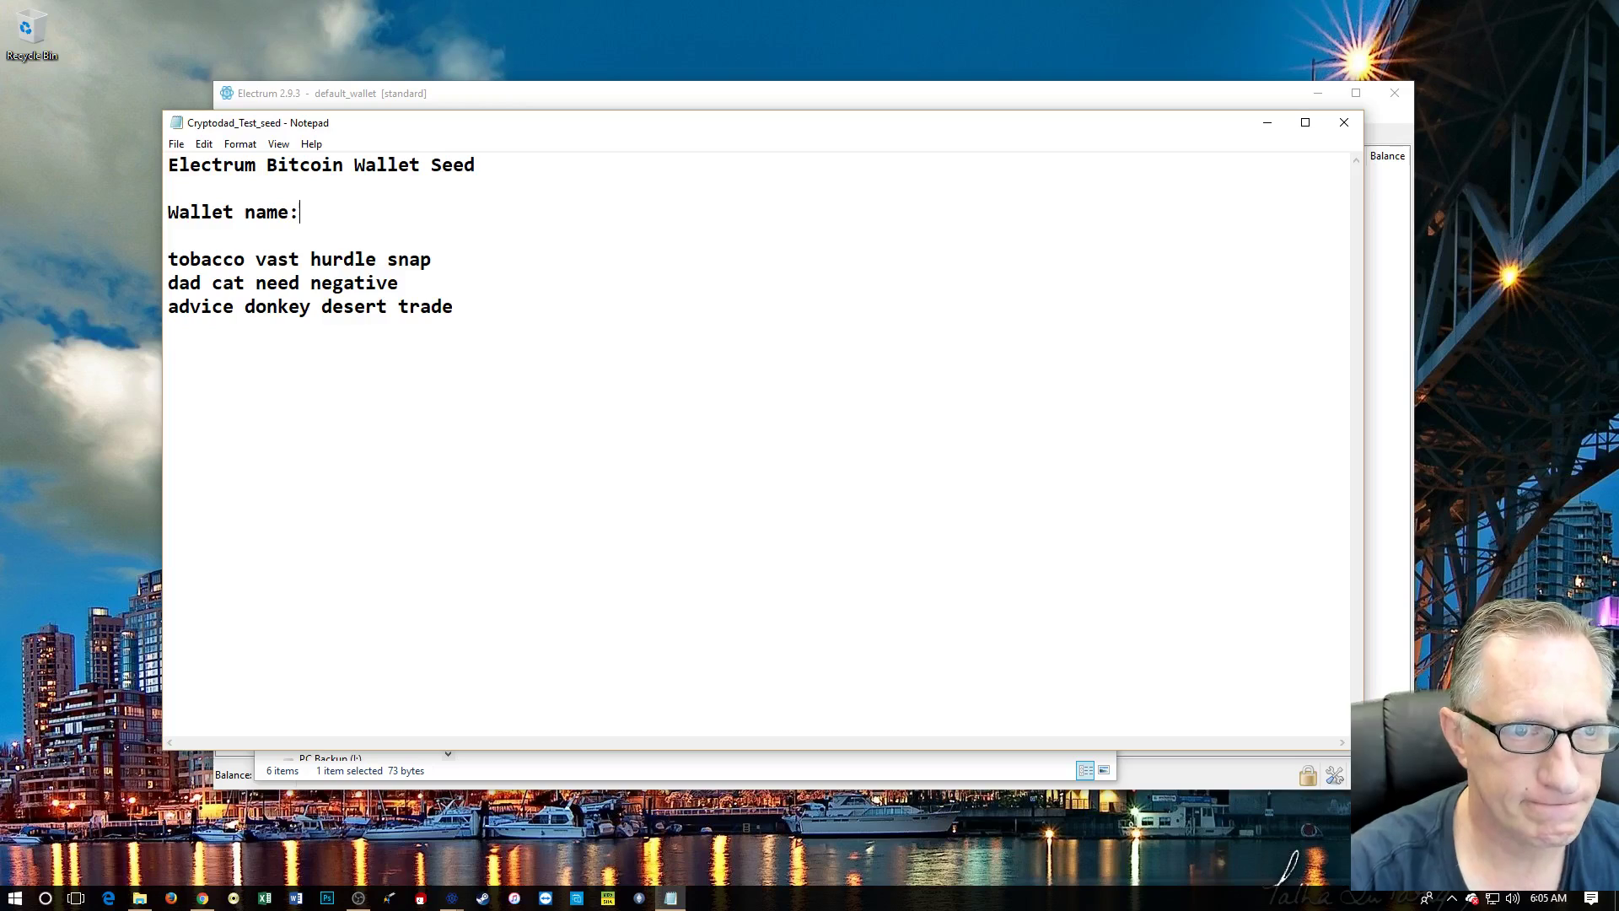
pyautogui.write(': Cr')
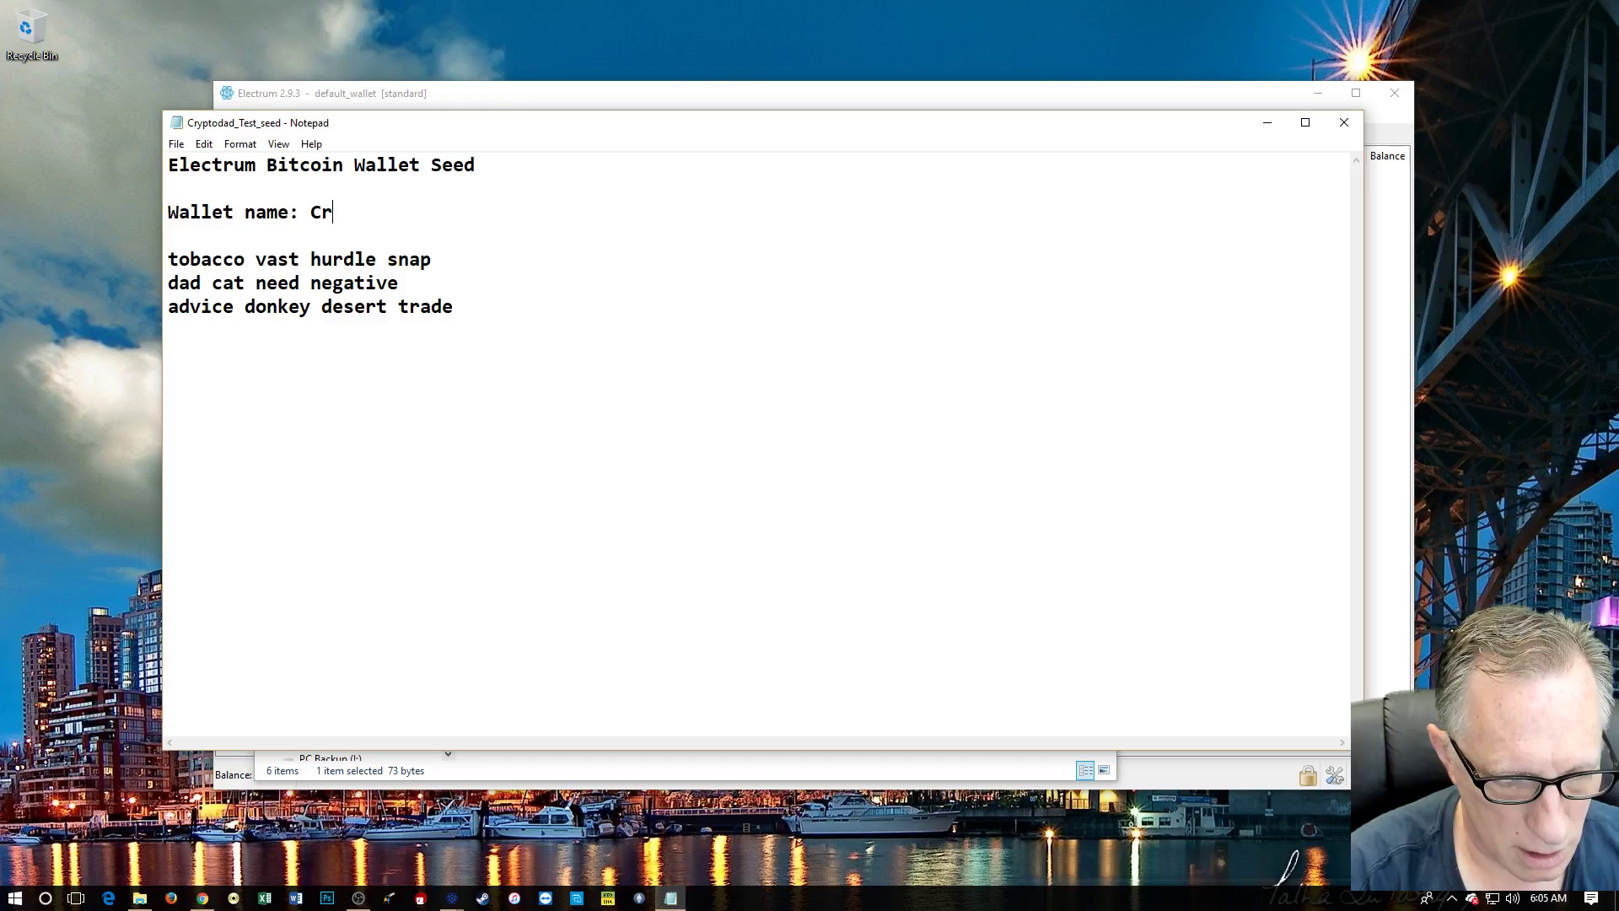
pyautogui.write('ypto')
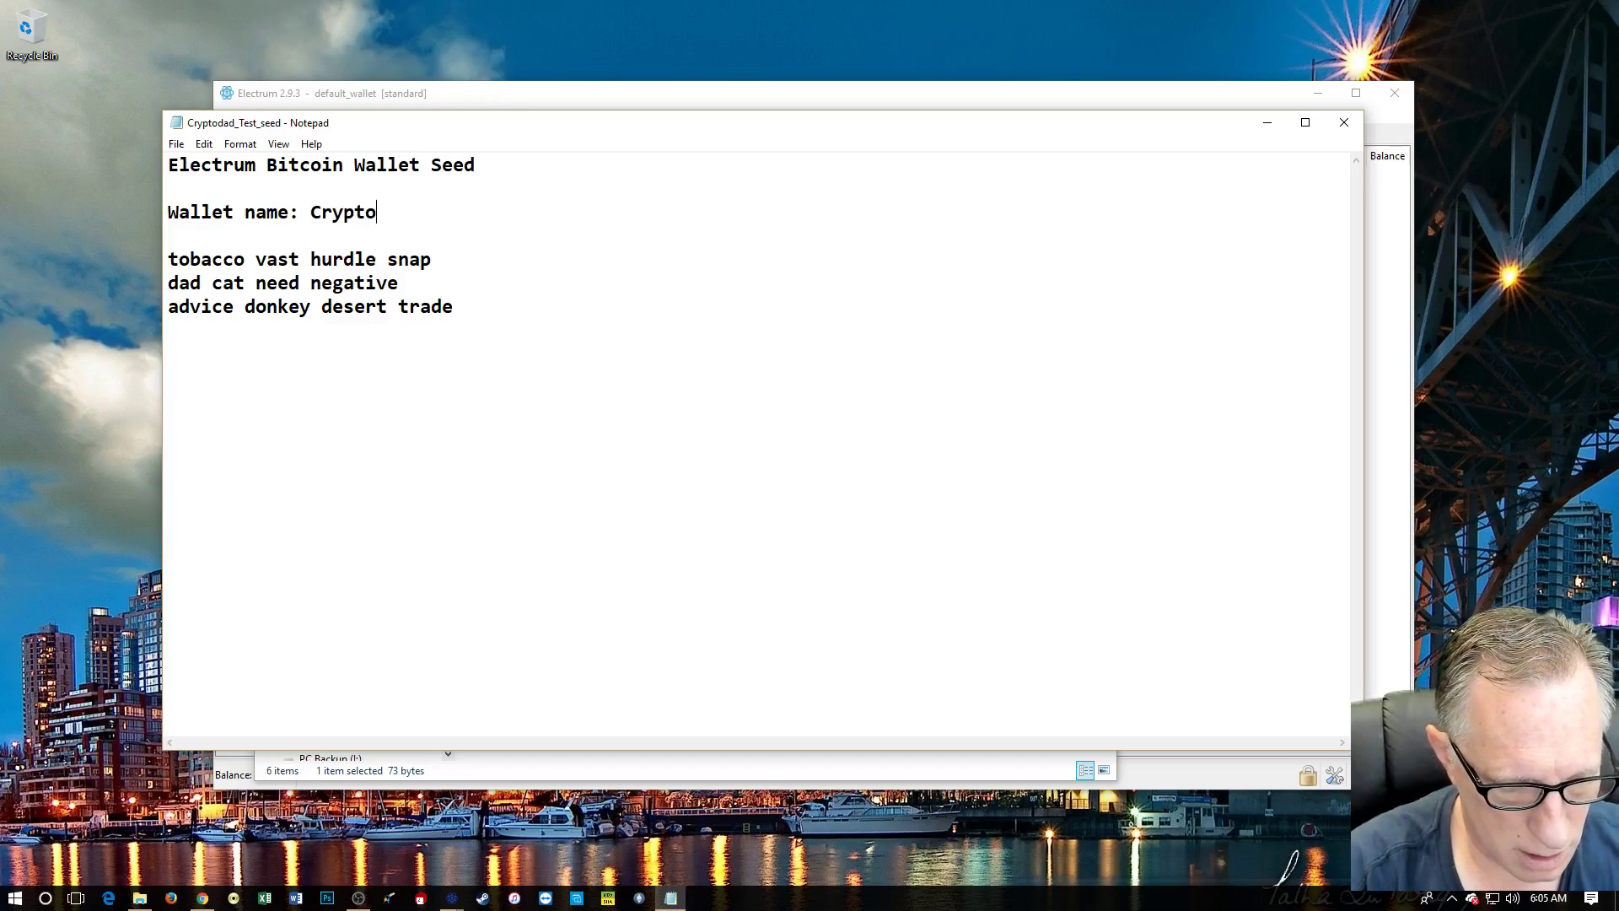
pyautogui.write('Dad_Test')
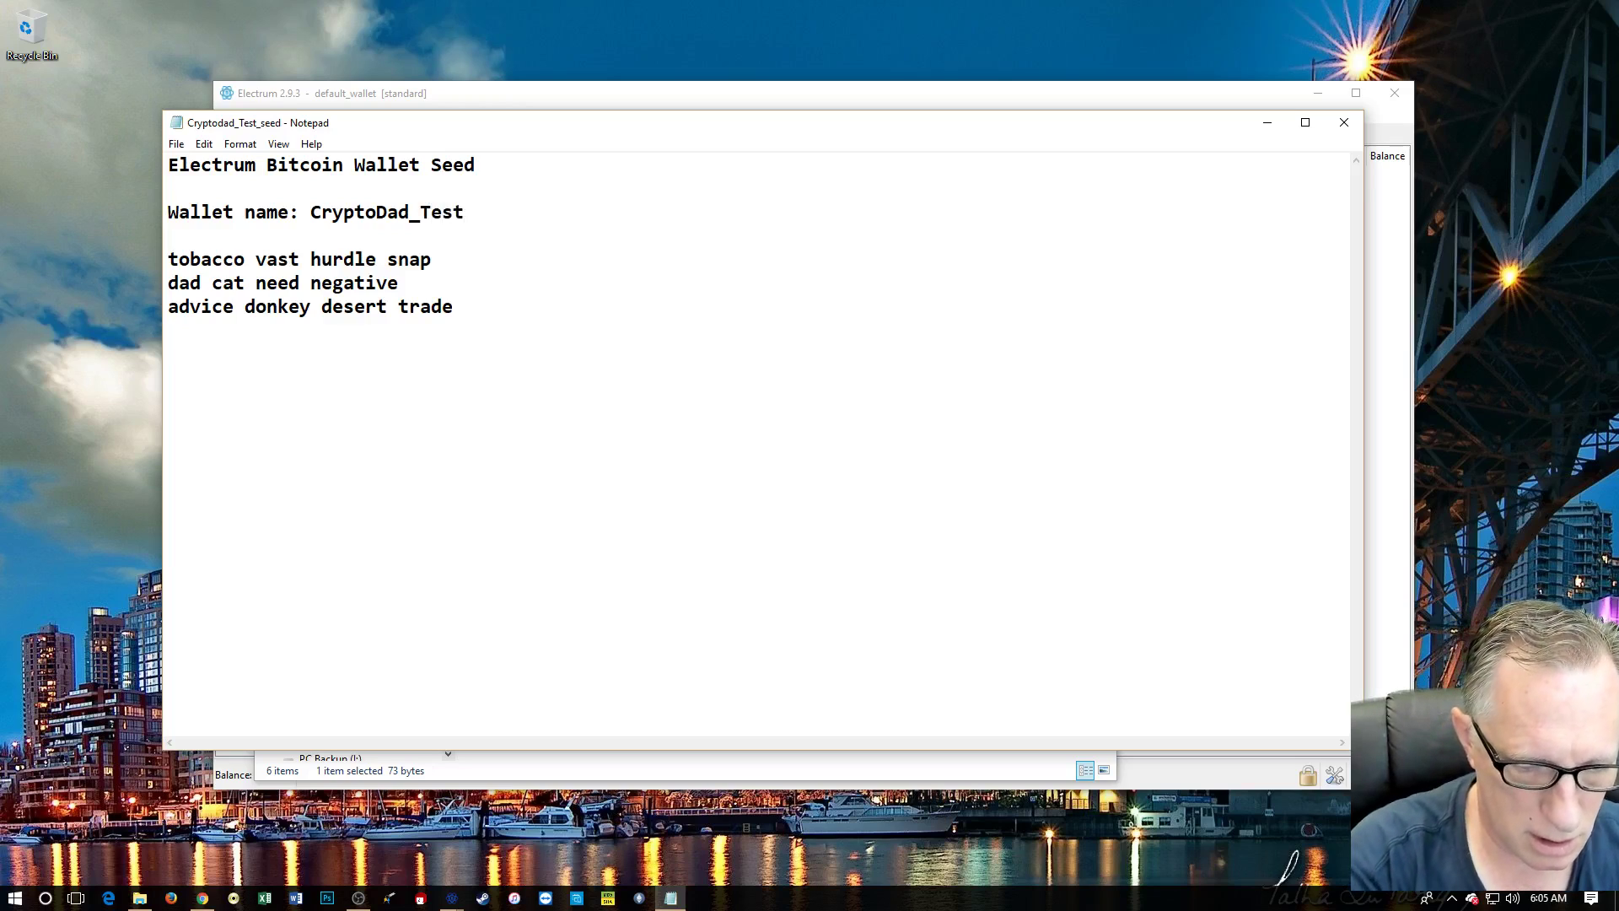
pyautogui.write('_Wallett')
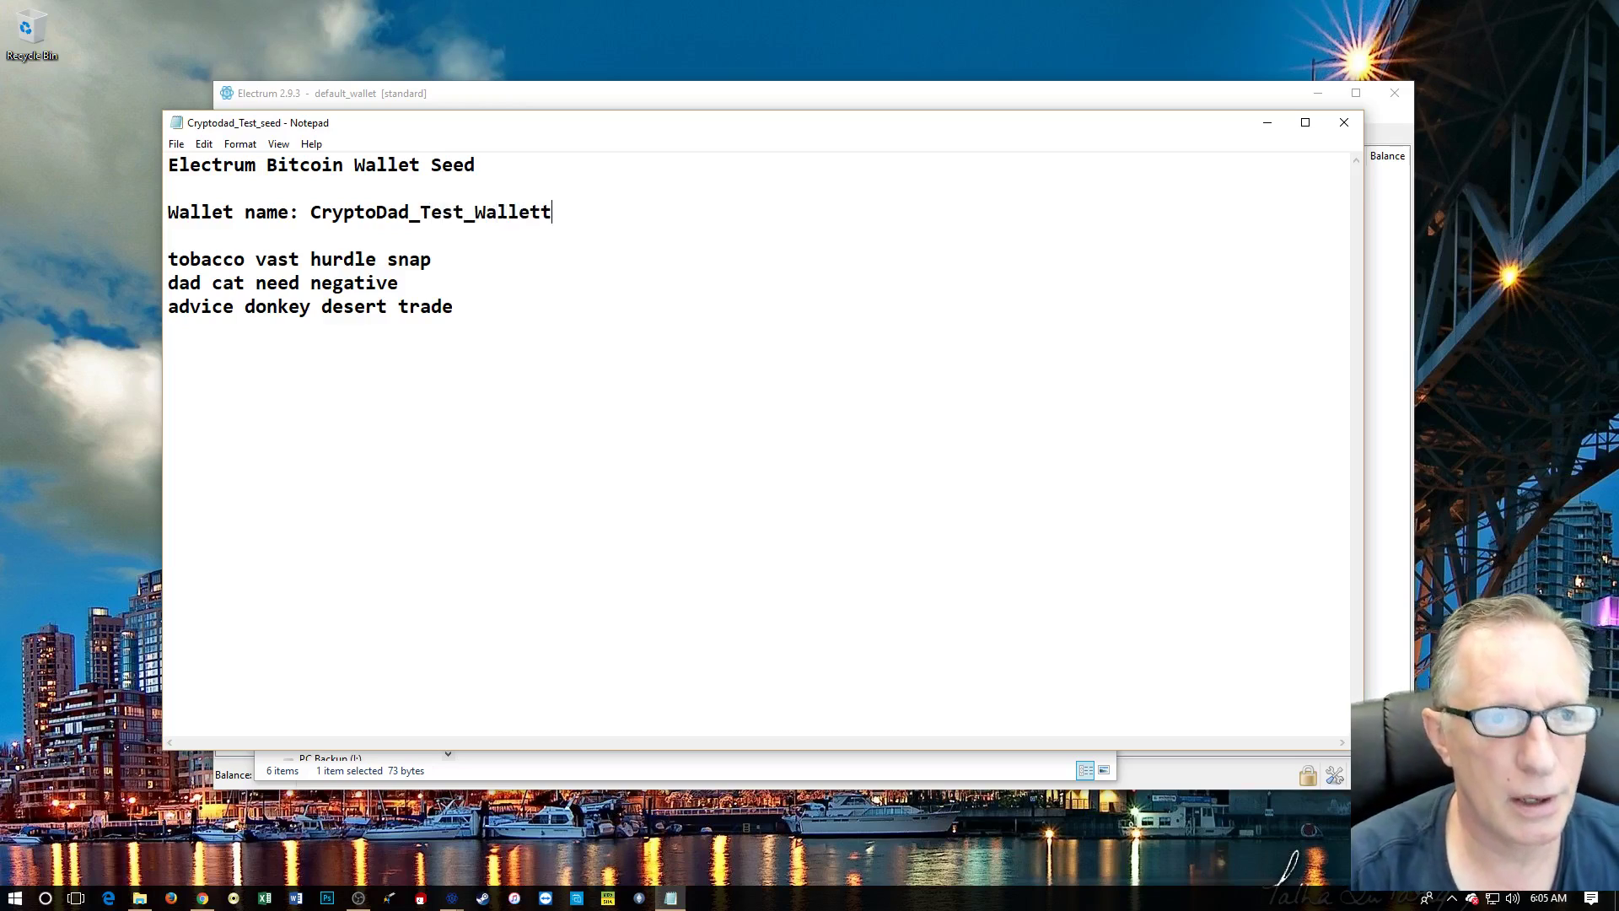
pyautogui.press('BackSpace')
# Add the line "Created November 6 2017" directly below the wallet name, looking up the day in the system calendar
pyautogui.press('Return')
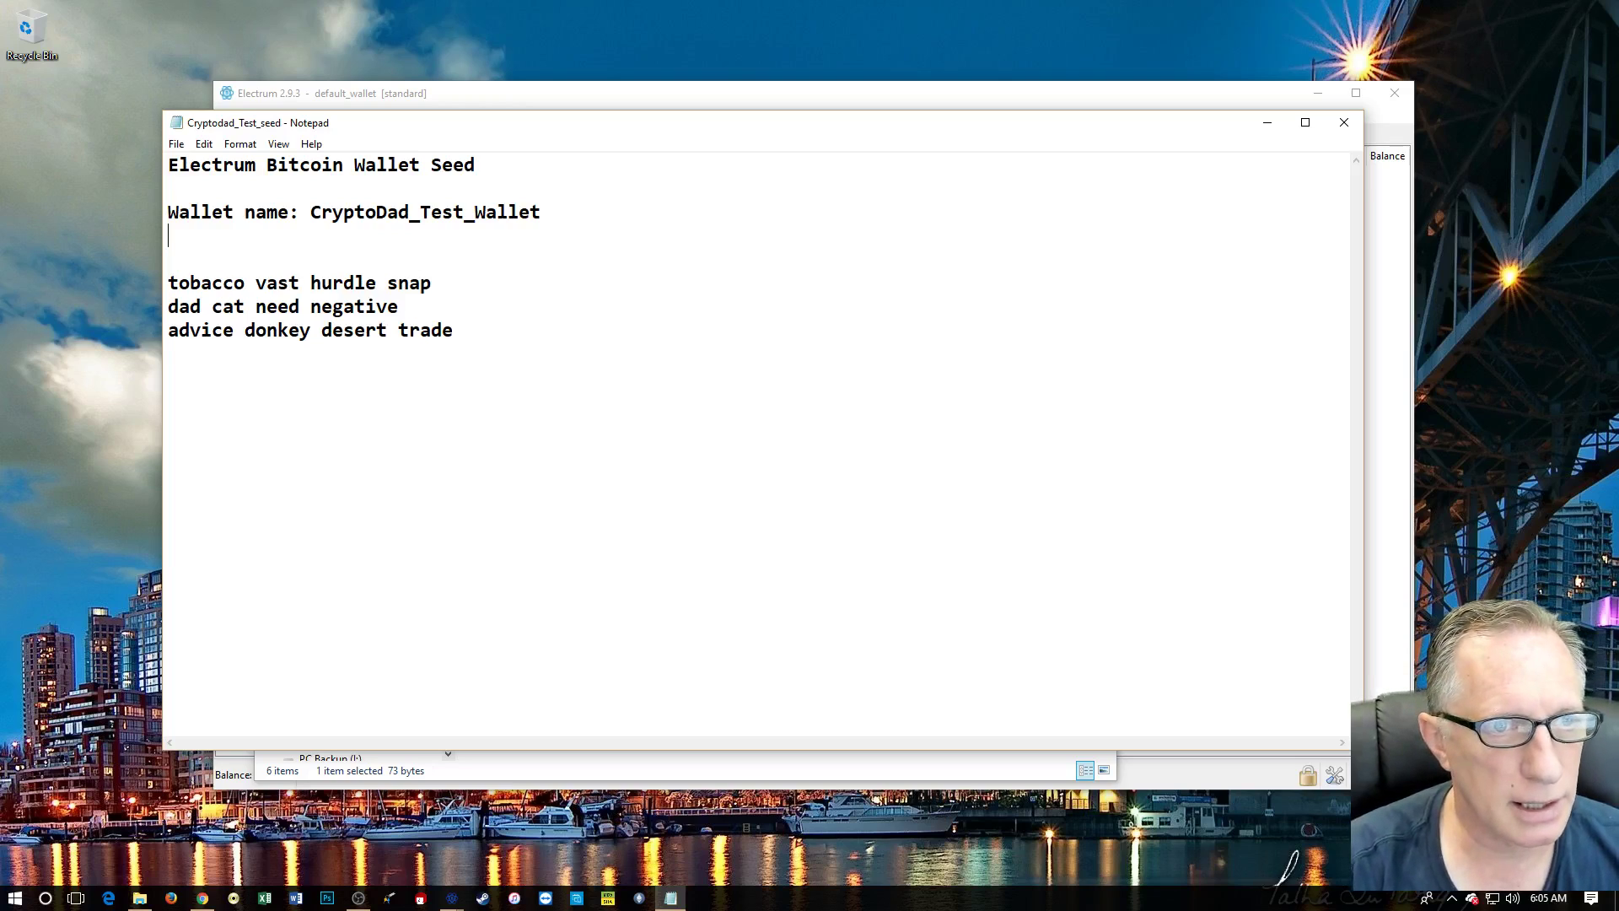
pyautogui.write('Created')
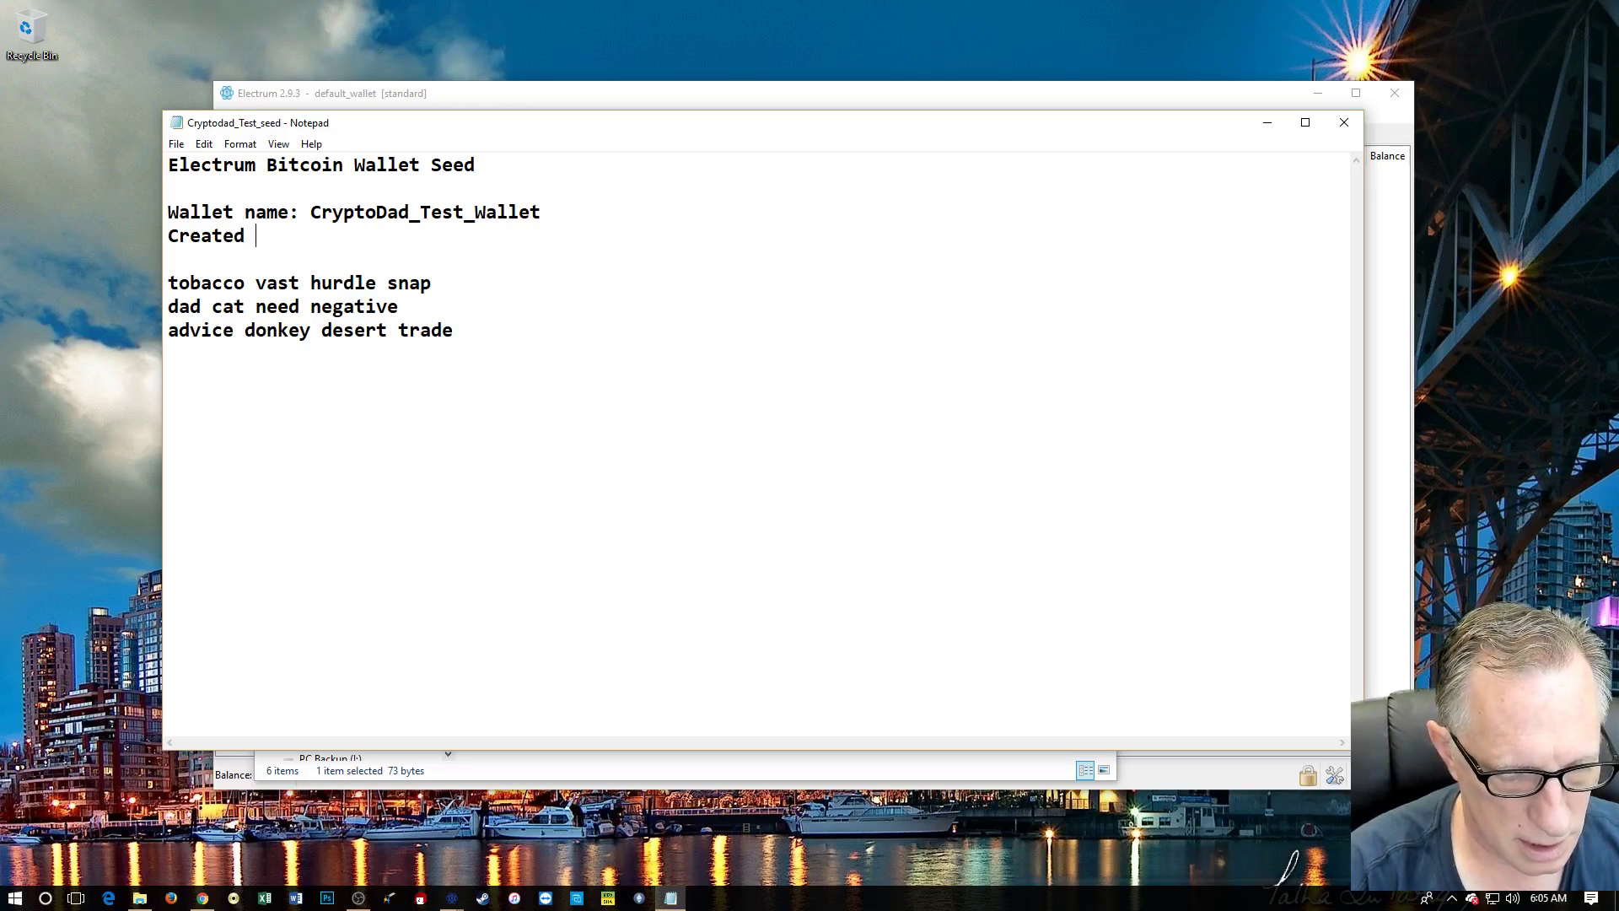
pyautogui.write(' Novembe')
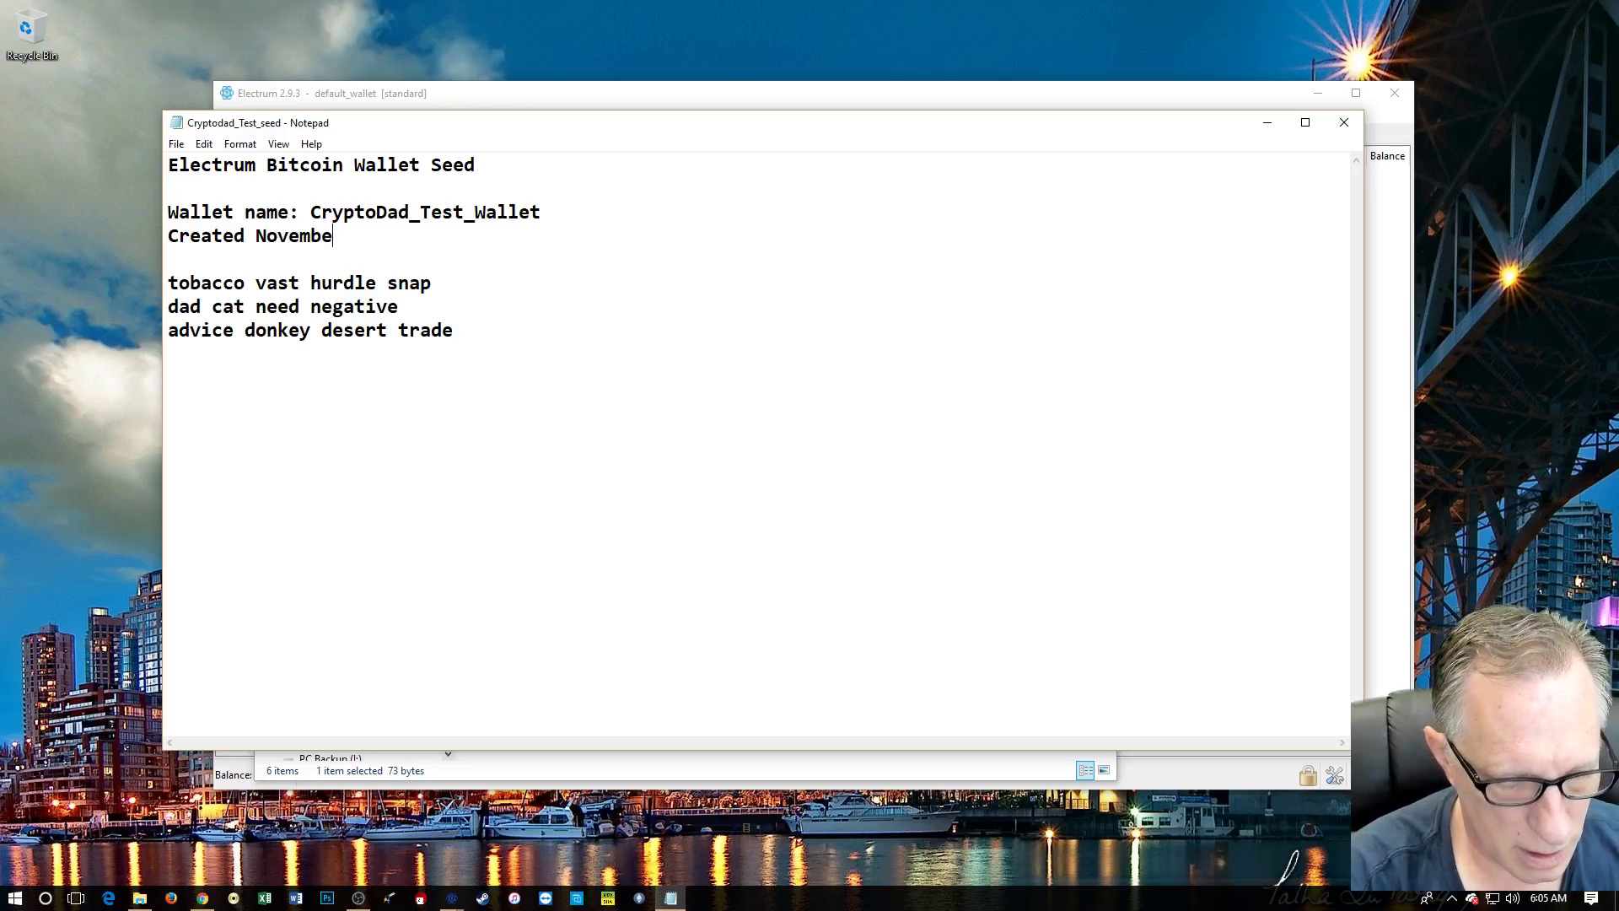
pyautogui.write('r')
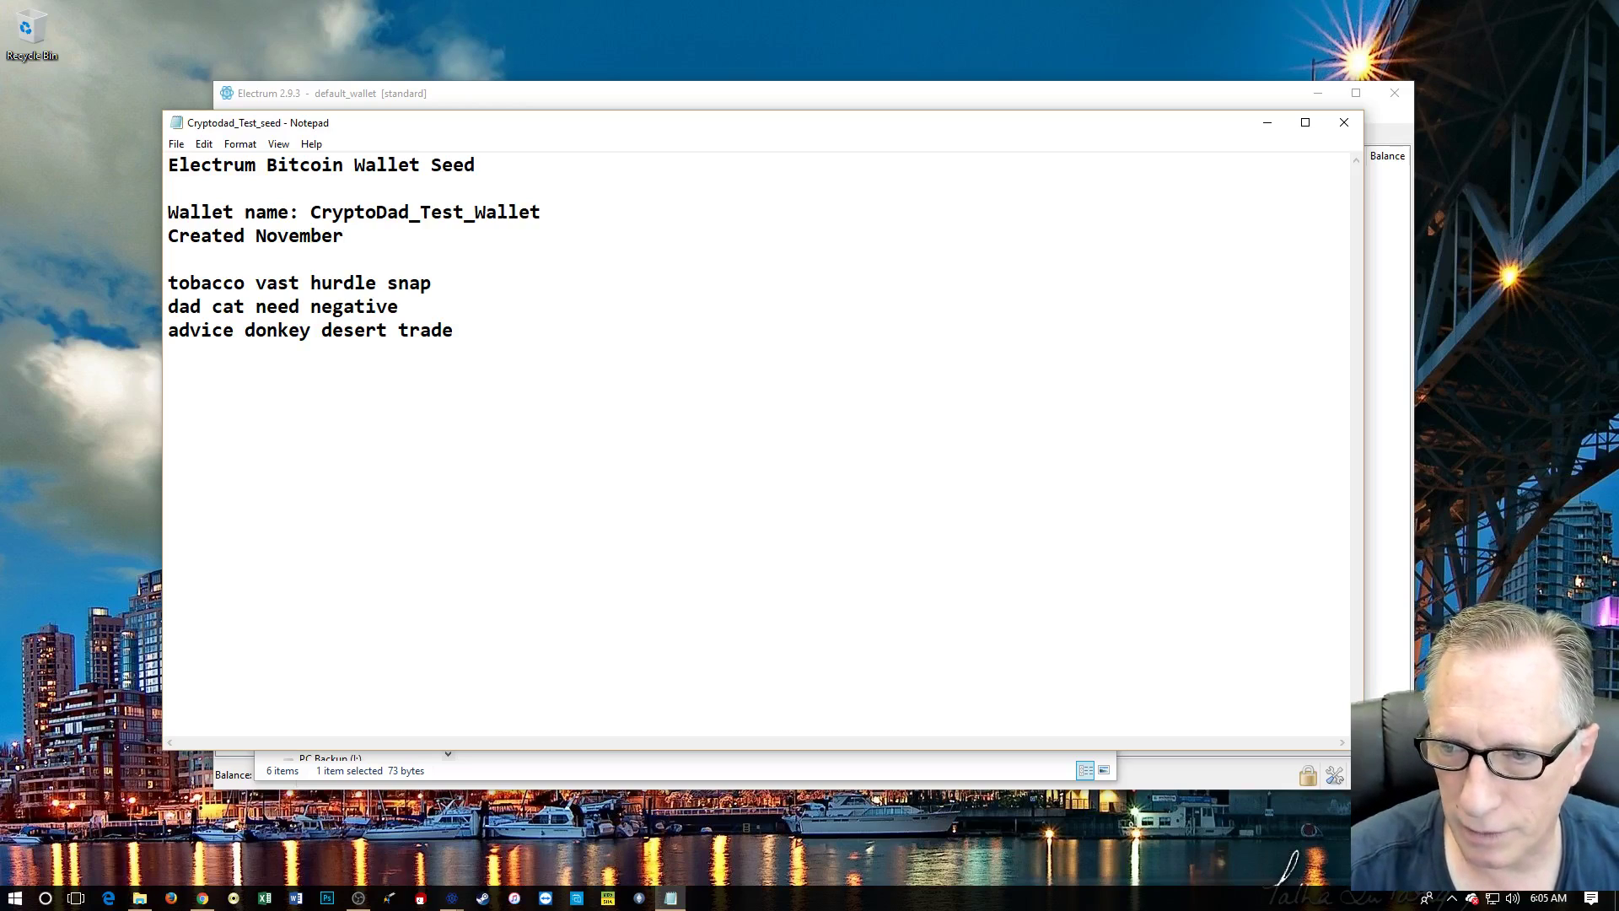
pyautogui.click(1542, 899)
pyautogui.click(1542, 899)
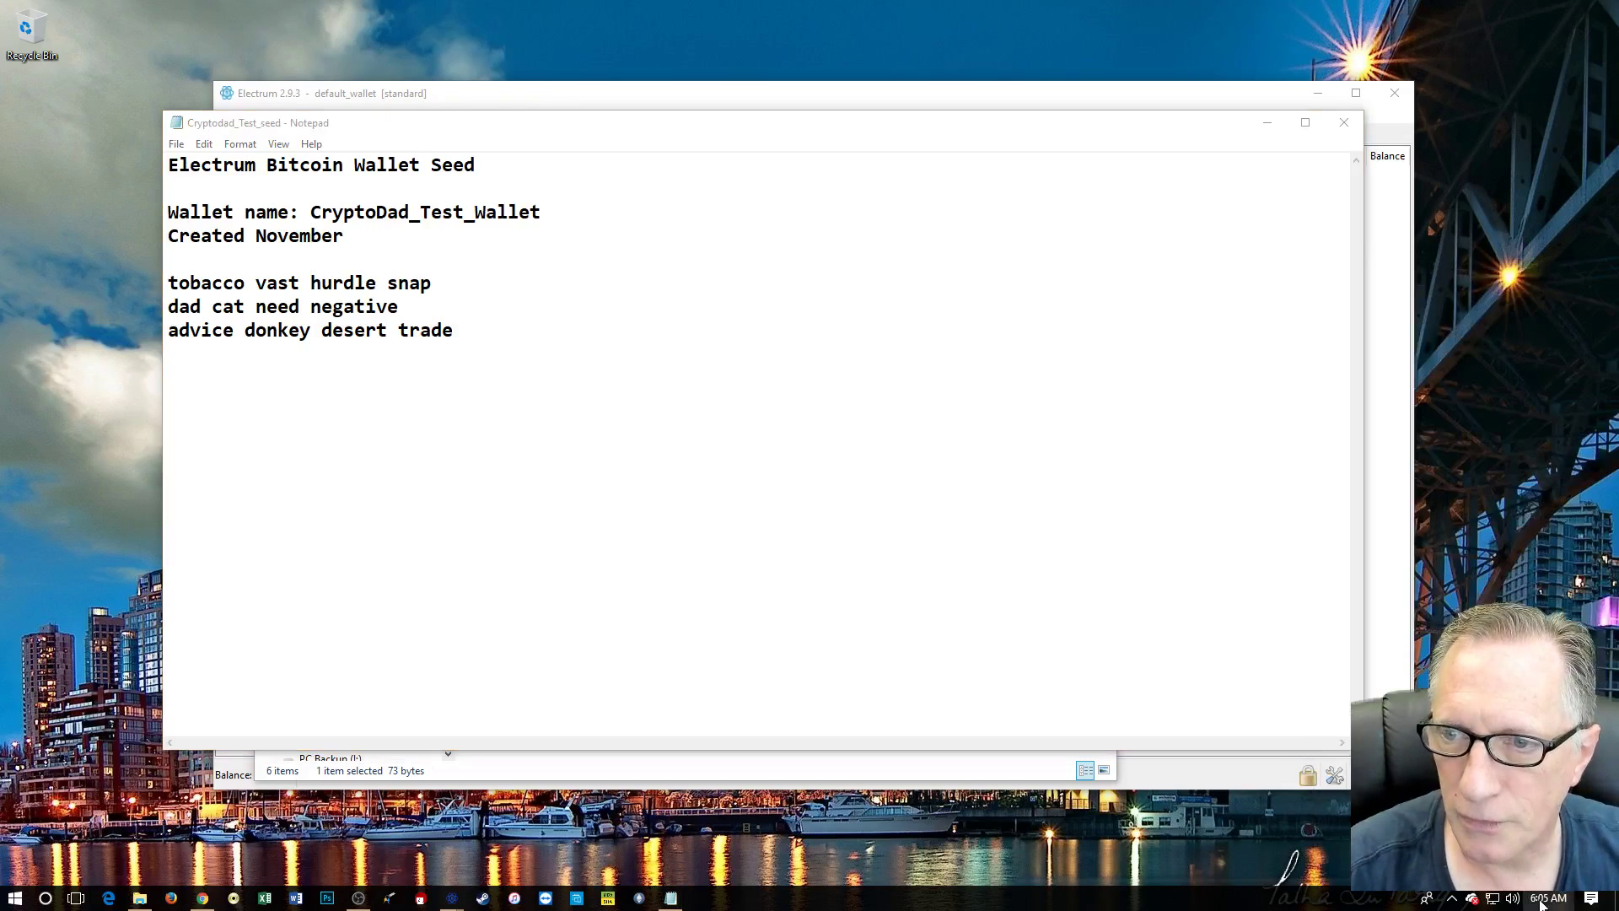
pyautogui.click(382, 236)
pyautogui.write('6')
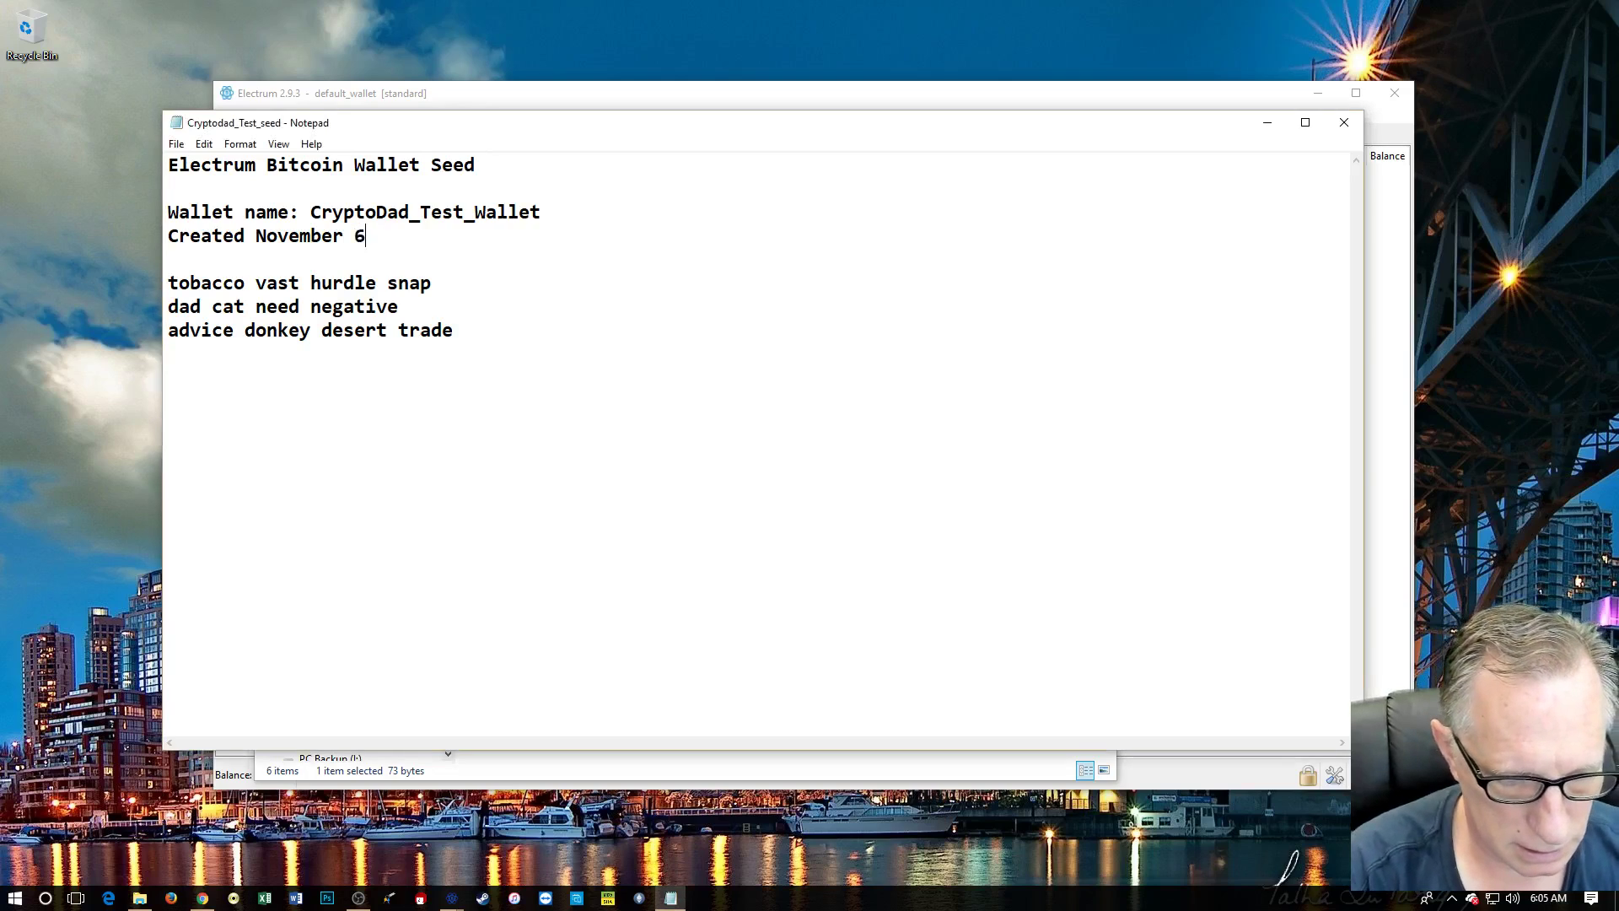
pyautogui.write(' 2017')
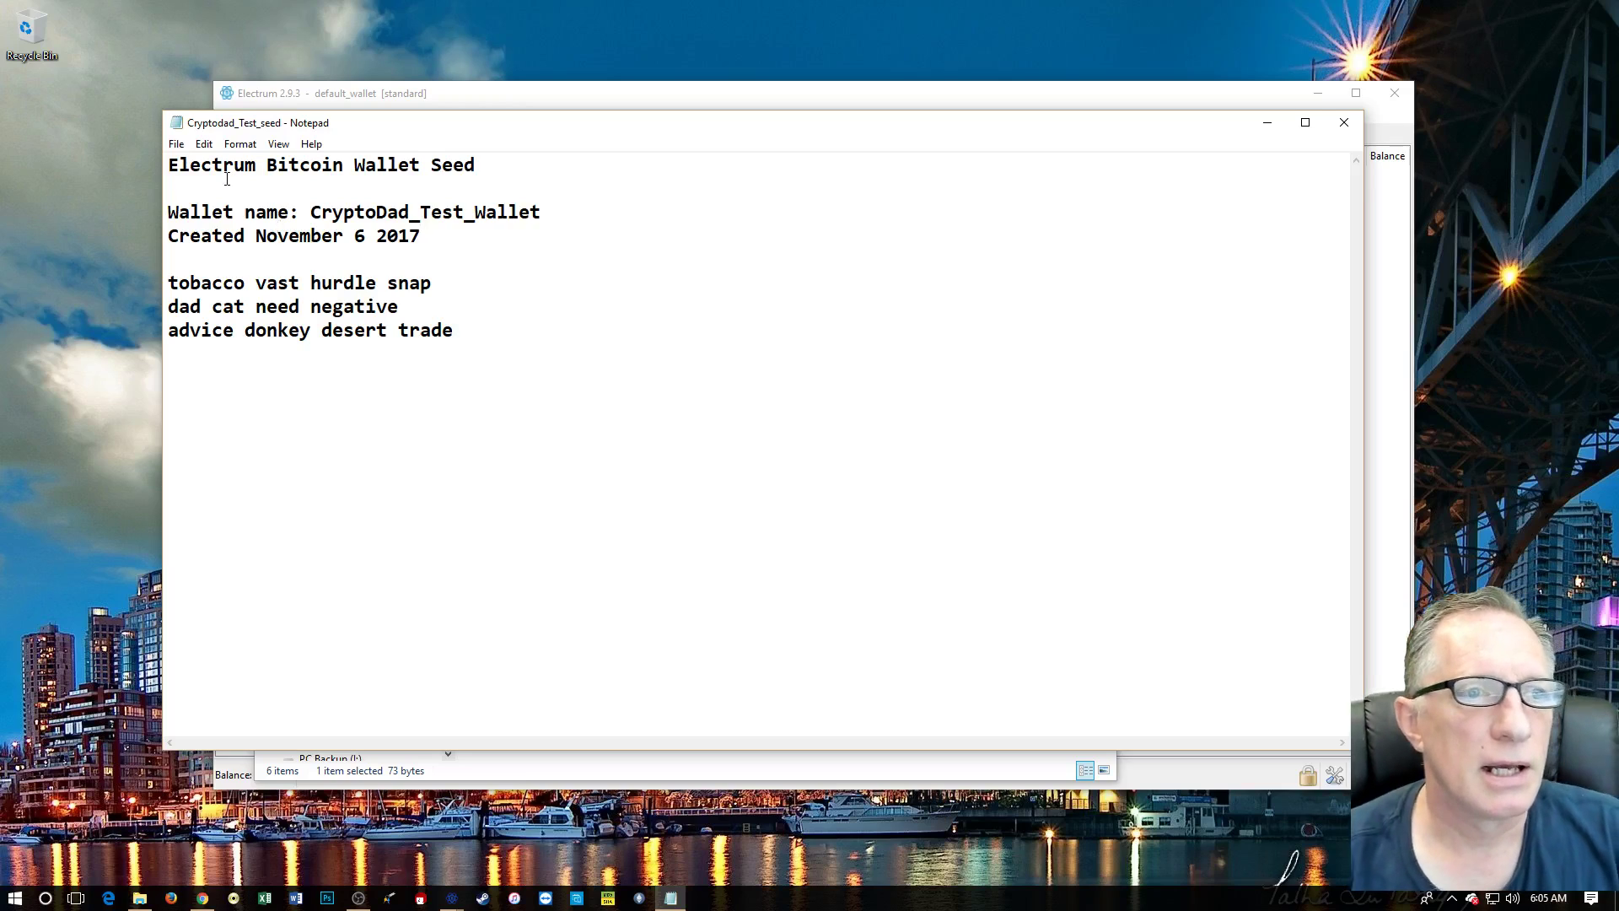
# Print one copy of the seed note on the HP ENVY 7640 series printer
pyautogui.click(176, 144)
pyautogui.click(239, 261)
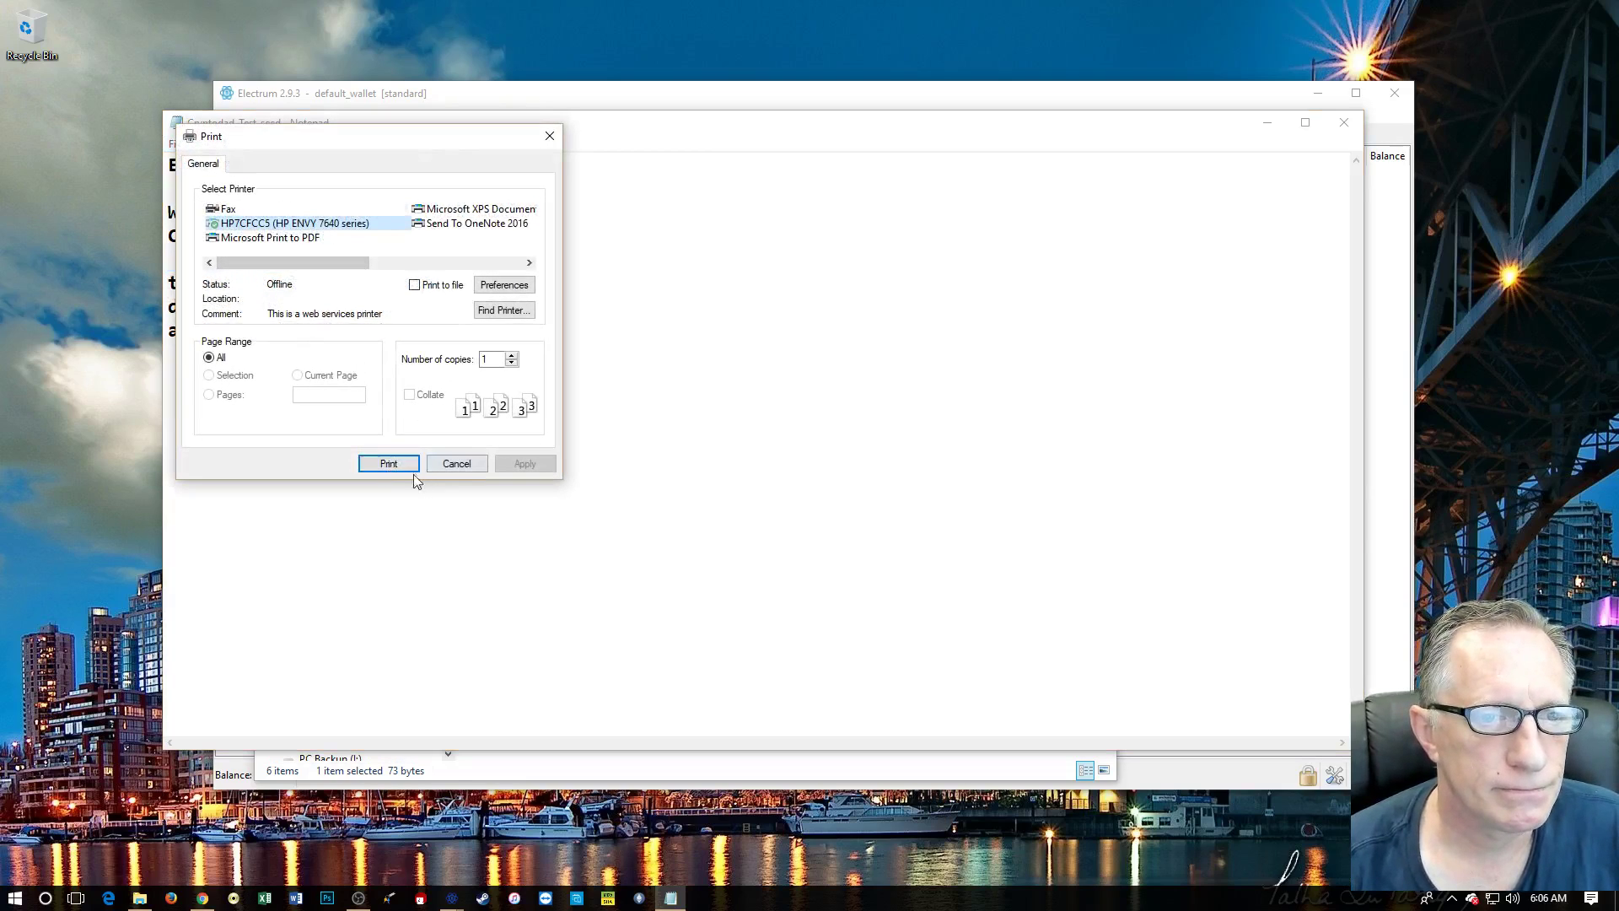
pyautogui.click(387, 464)
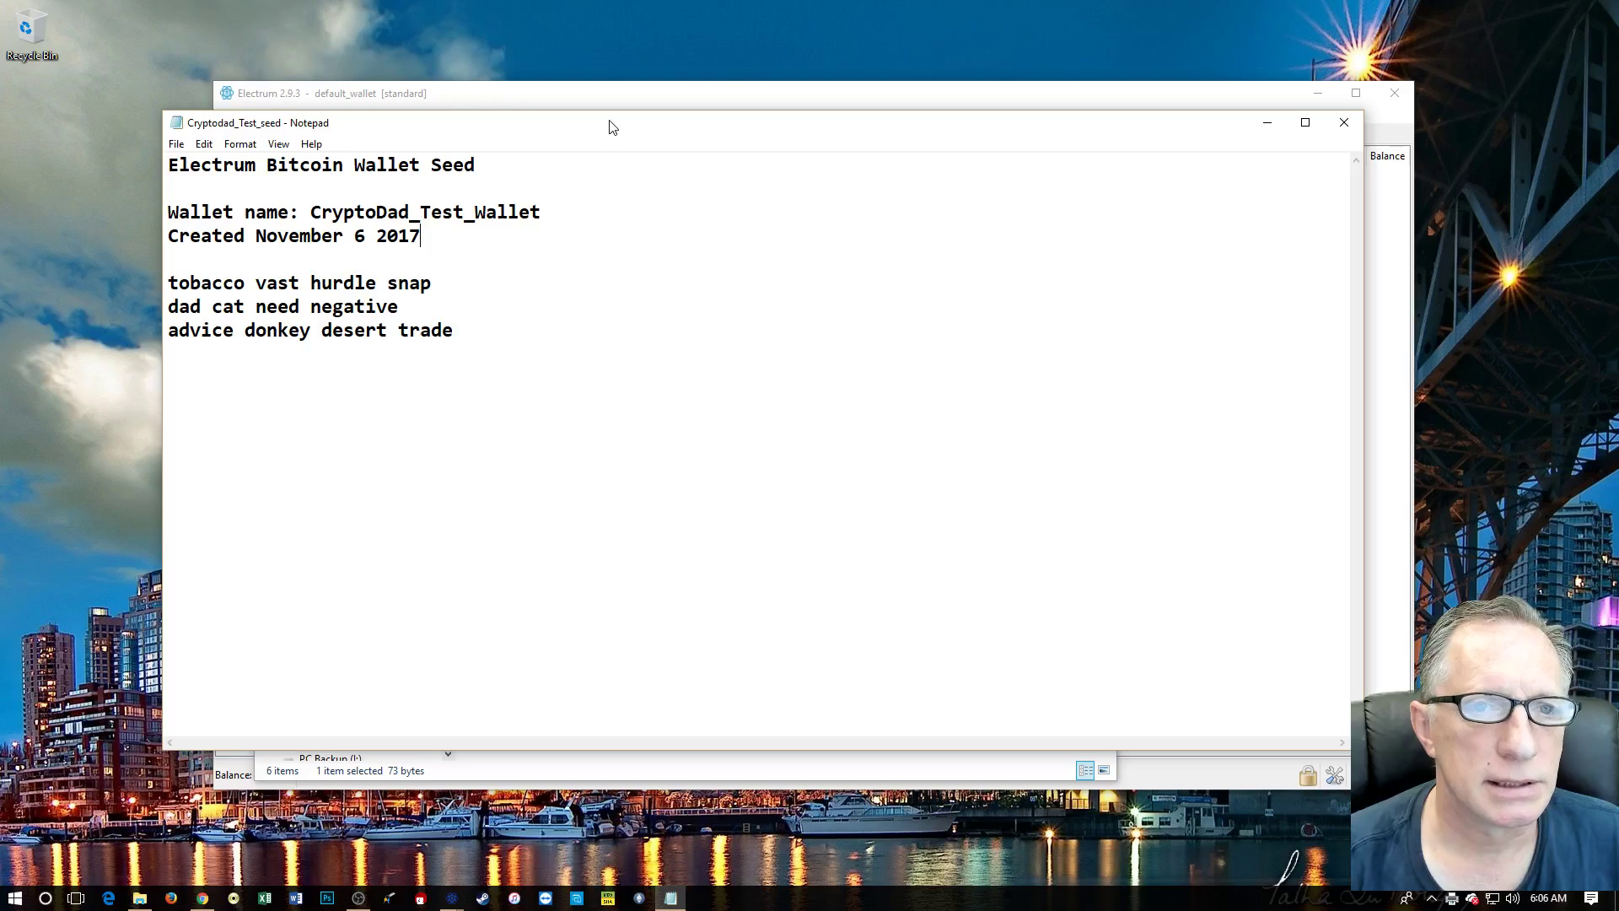
# Close the seed note and the Electrum folder window, leaving the CryptoDad_Test wallet window in front
pyautogui.moveTo(612, 127)
pyautogui.mouseDown()
pyautogui.moveTo(650, 180)
pyautogui.moveTo(622, 149)
pyautogui.mouseUp()
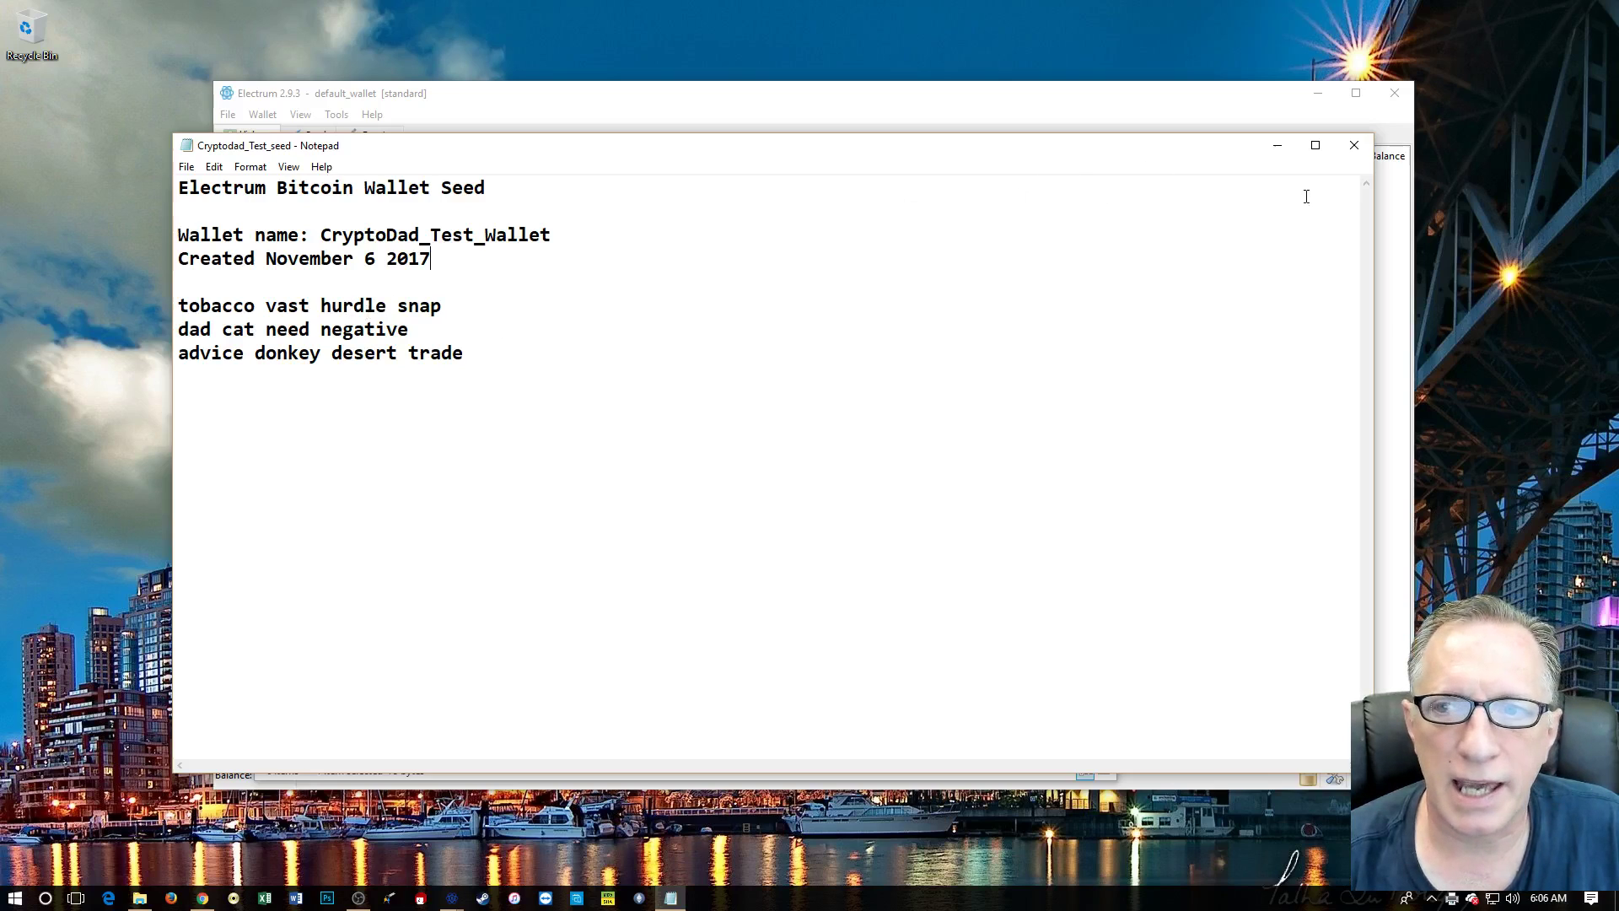
pyautogui.click(1354, 147)
pyautogui.click(762, 461)
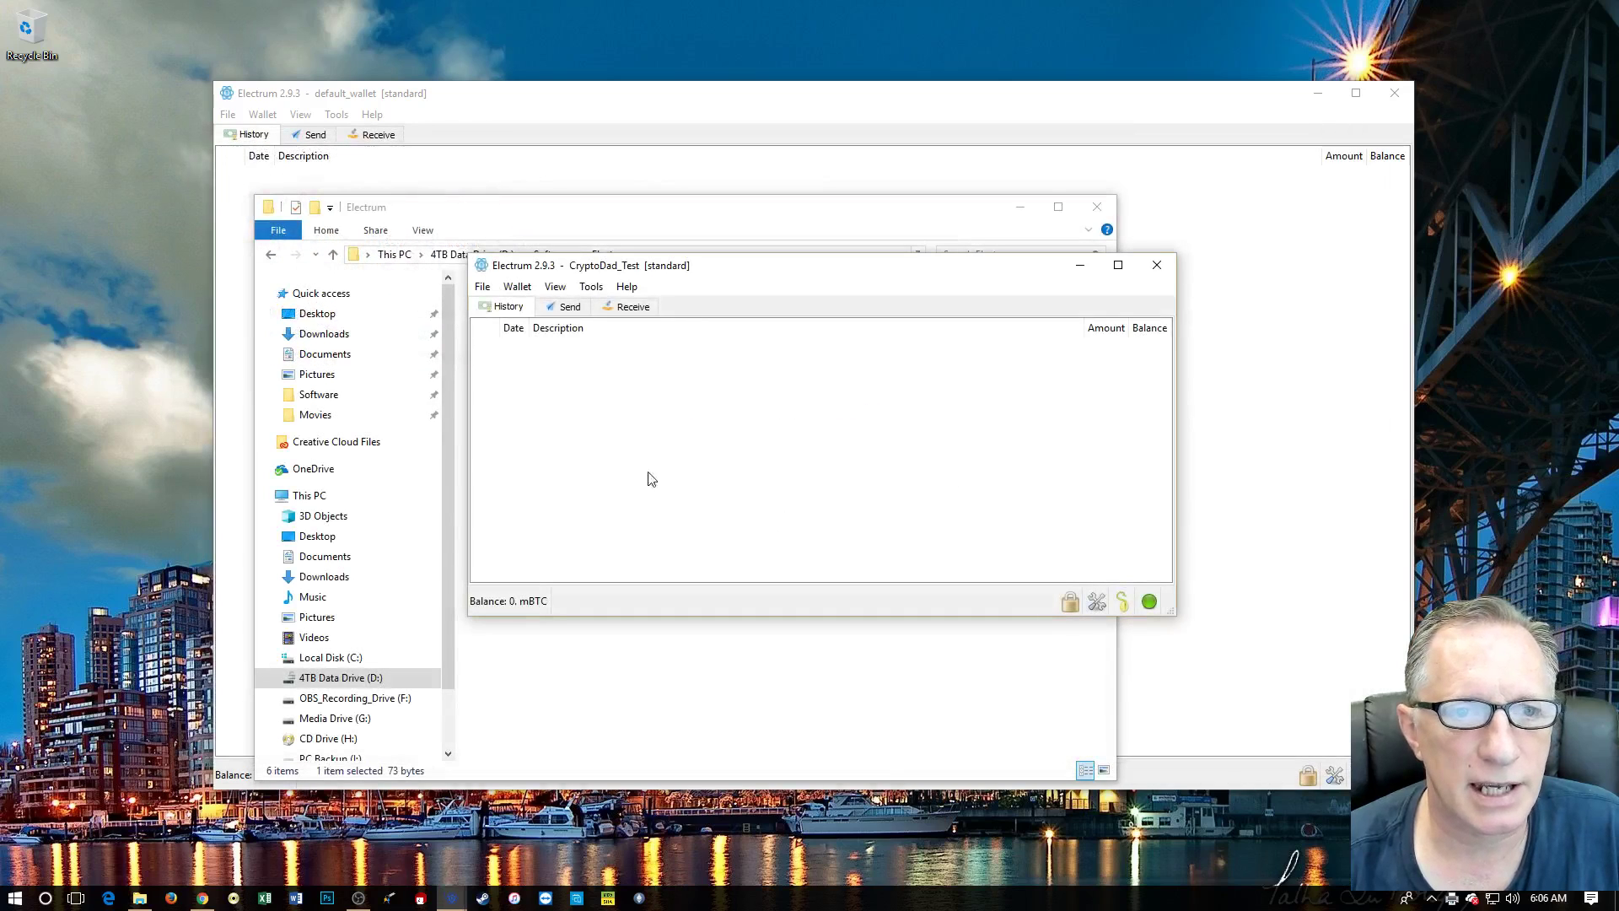
pyautogui.moveTo(864, 278)
pyautogui.mouseDown()
pyautogui.moveTo(838, 242)
pyautogui.moveTo(833, 269)
pyautogui.mouseUp()
pyautogui.click(1097, 208)
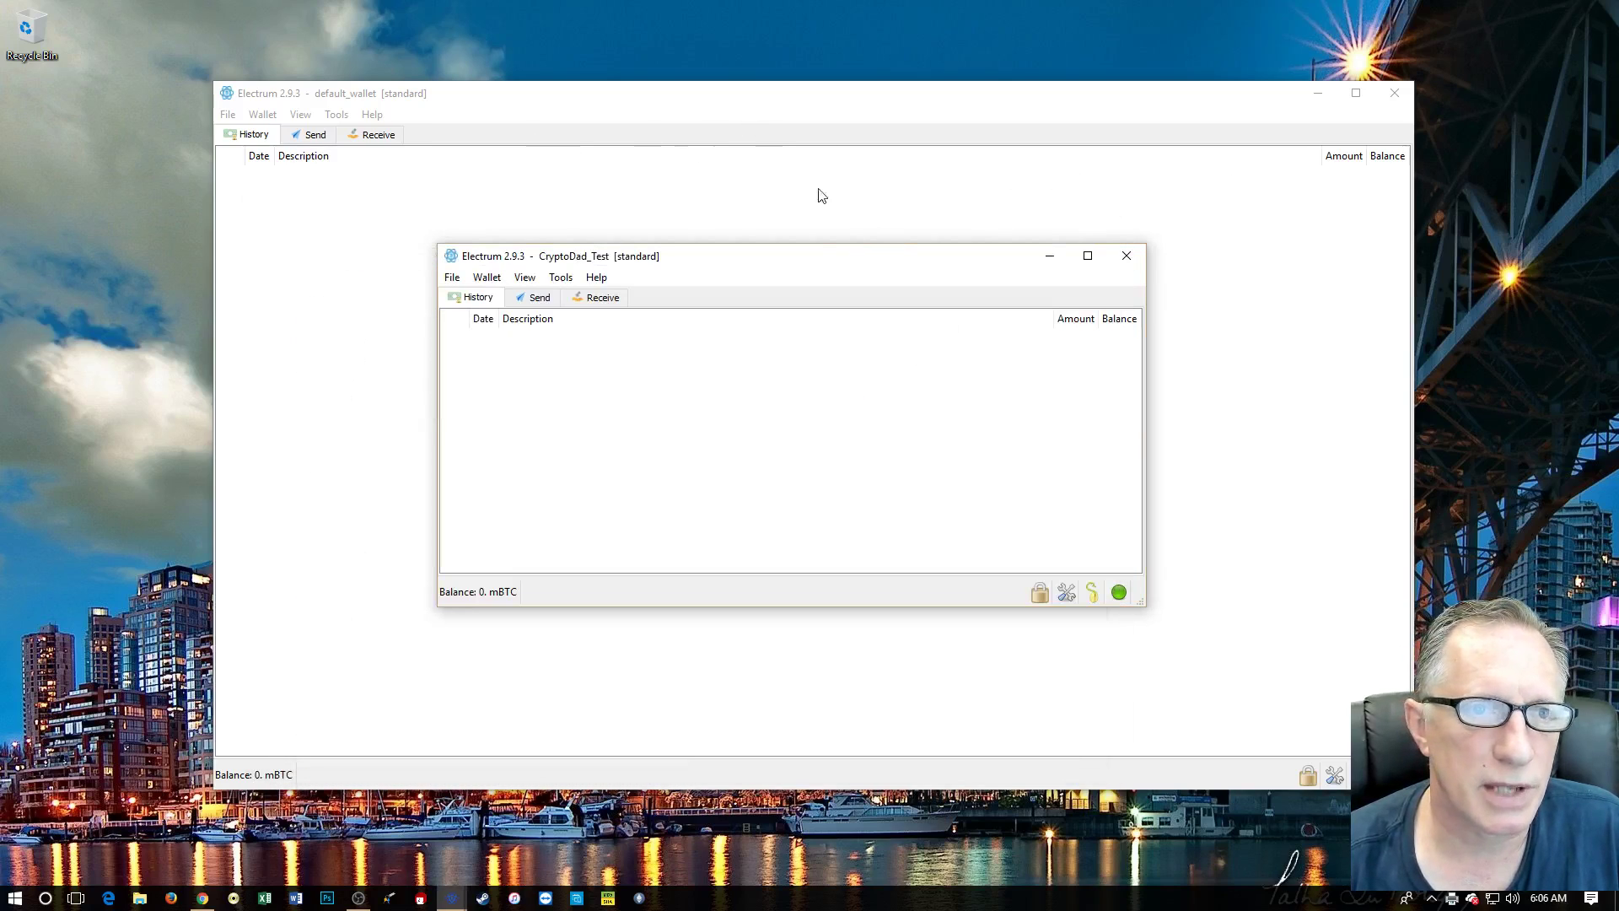
# Walk through restoring wallet_2 as a standard wallet from an existing seed up to the seed entry page, and exit the wizard
pyautogui.click(452, 278)
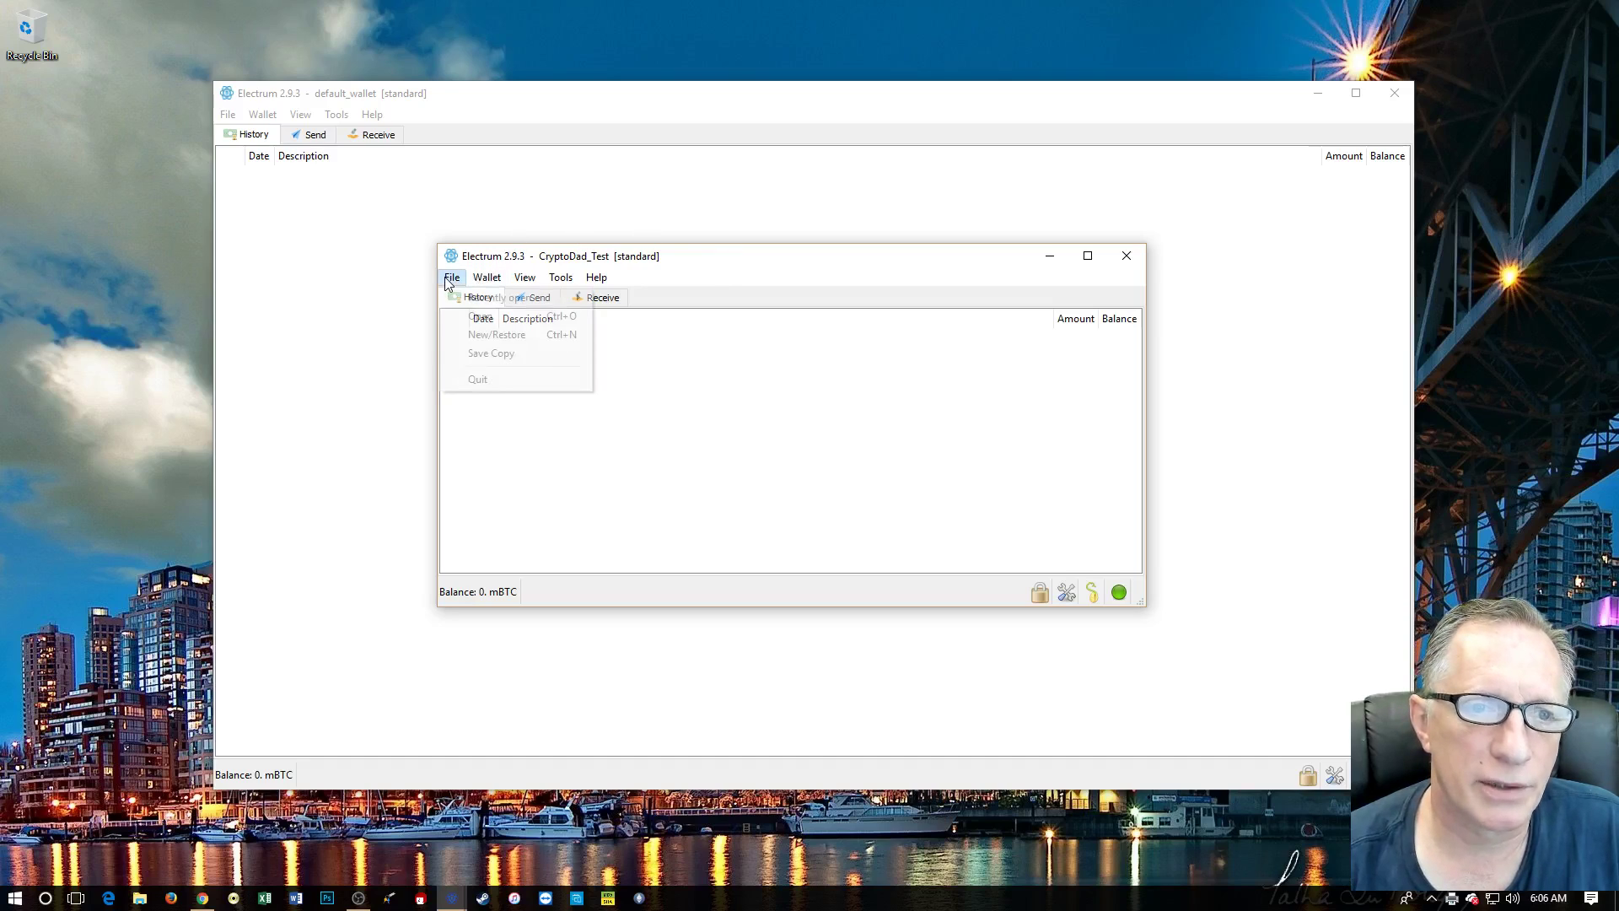
pyautogui.click(506, 335)
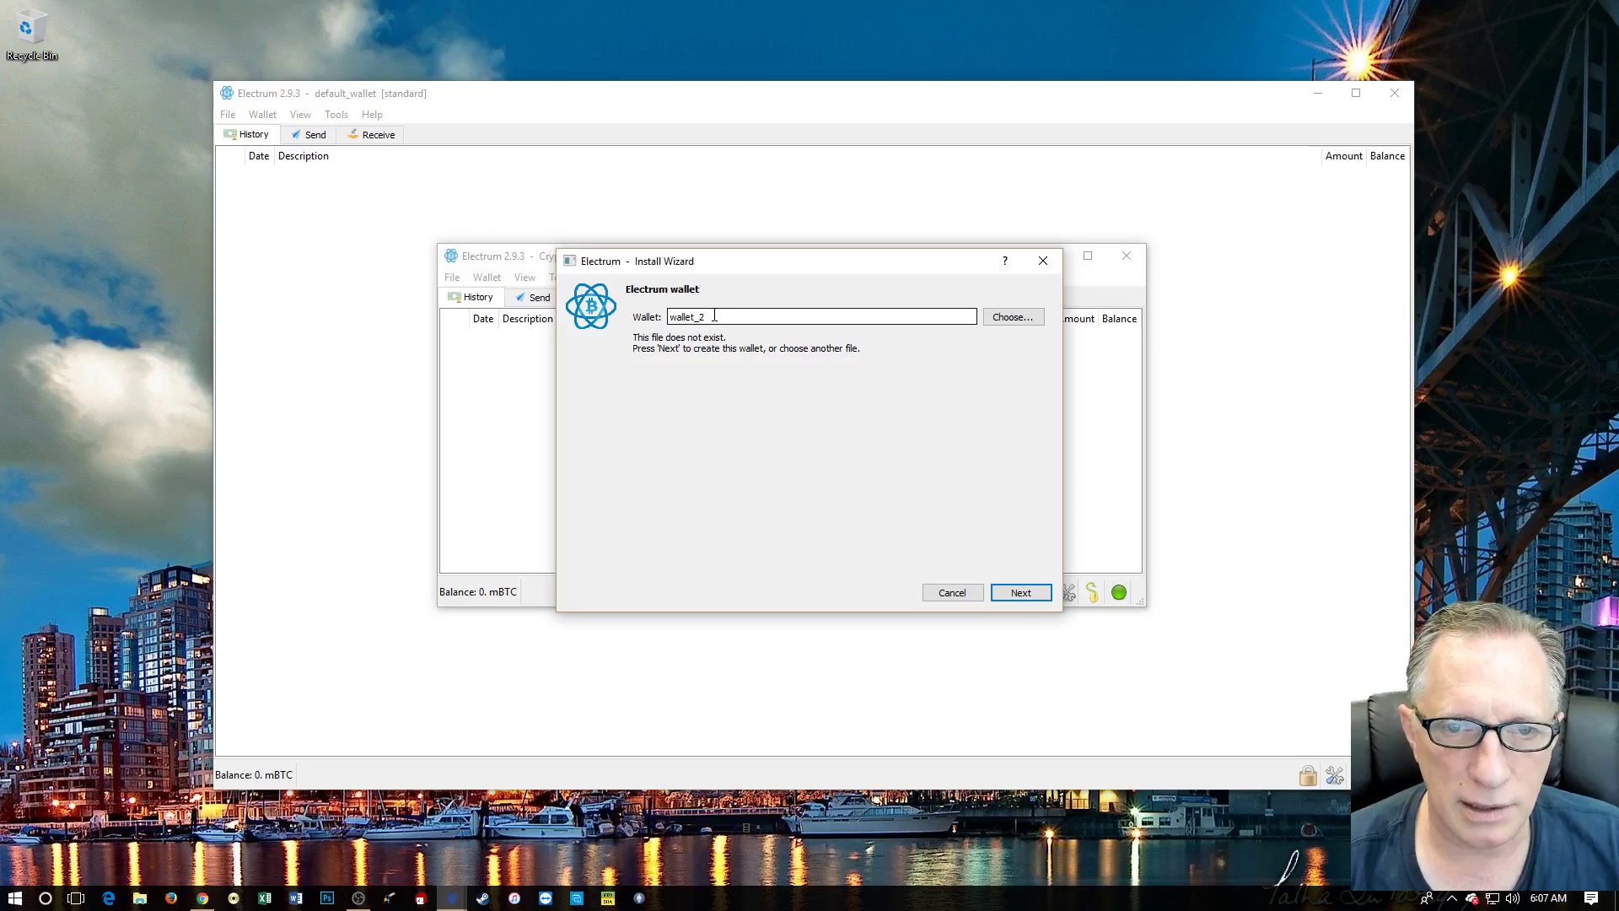
pyautogui.doubleClick(714, 316)
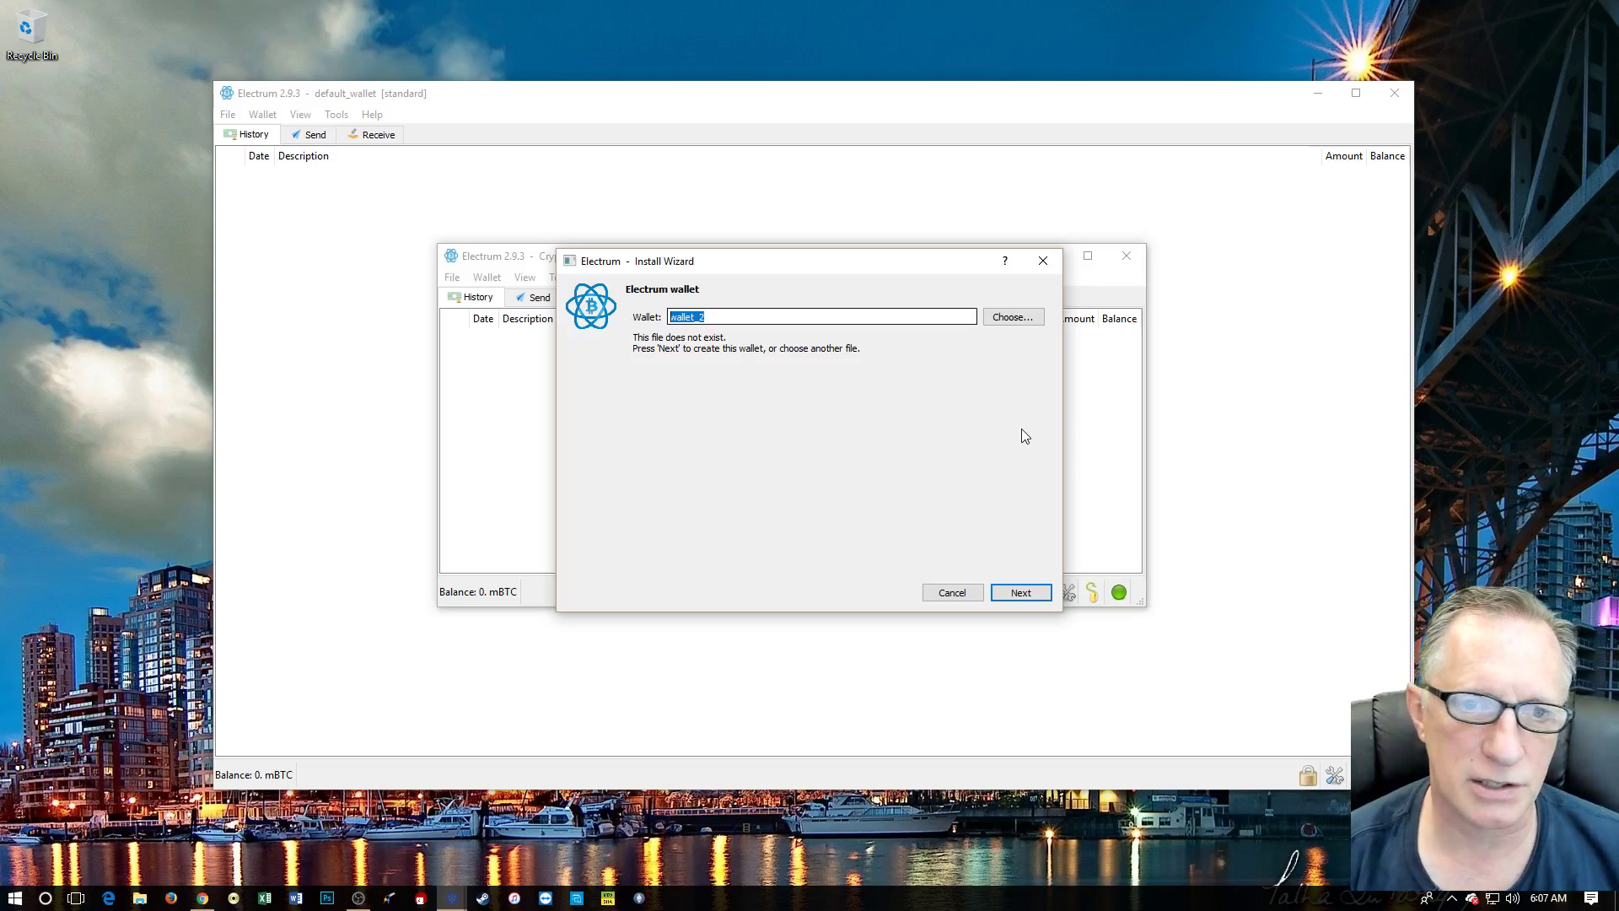
pyautogui.click(1024, 592)
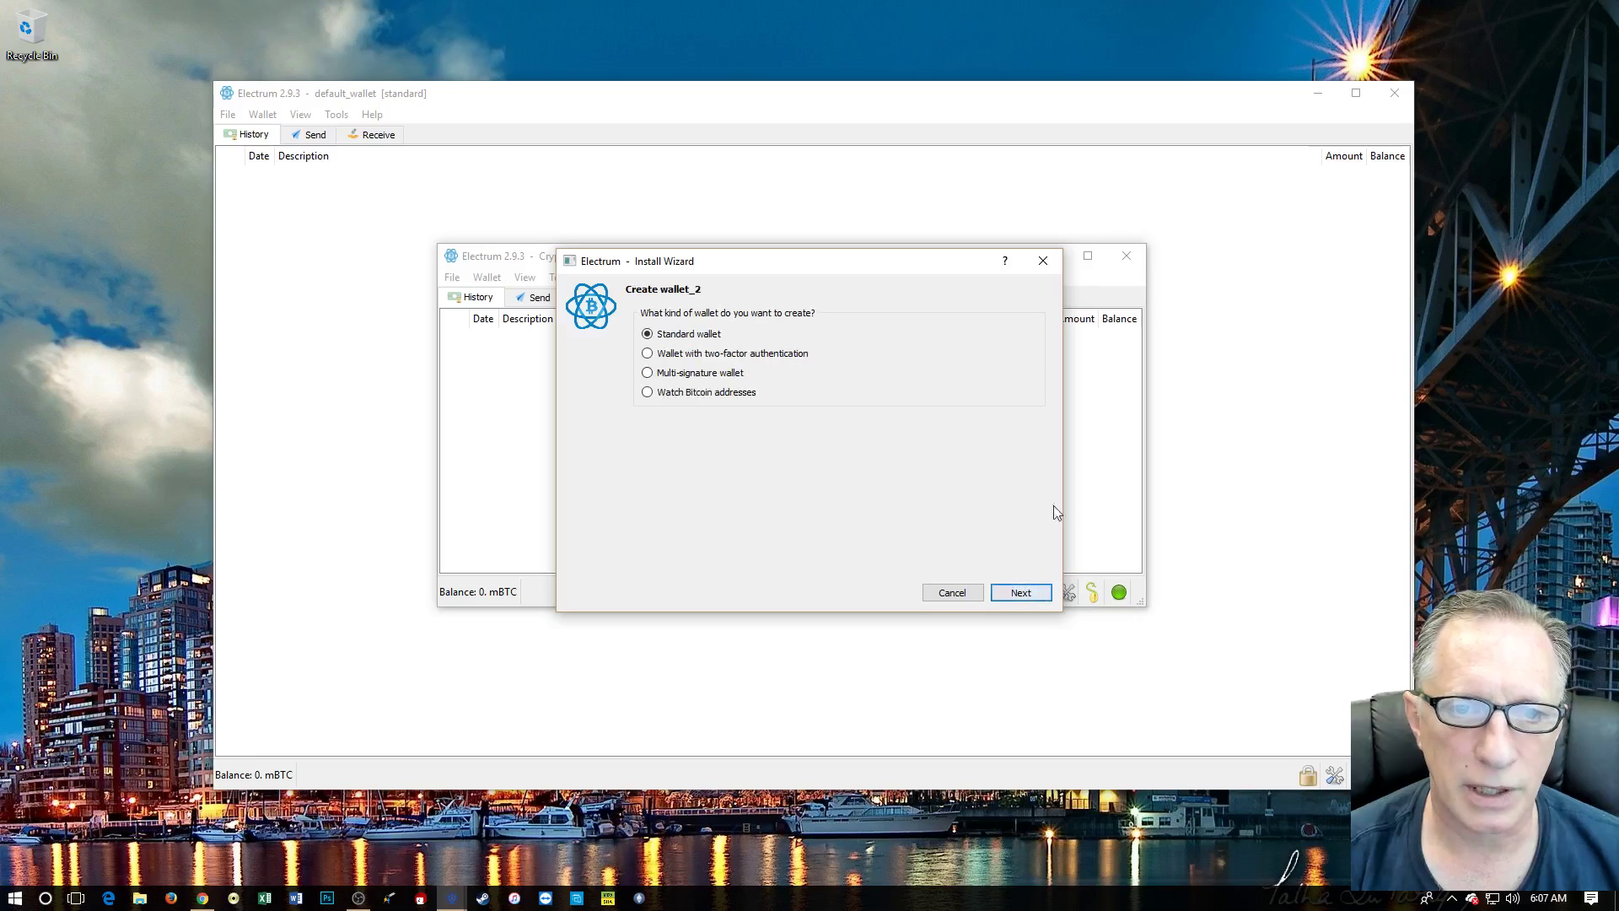
pyautogui.click(1022, 591)
pyautogui.click(647, 359)
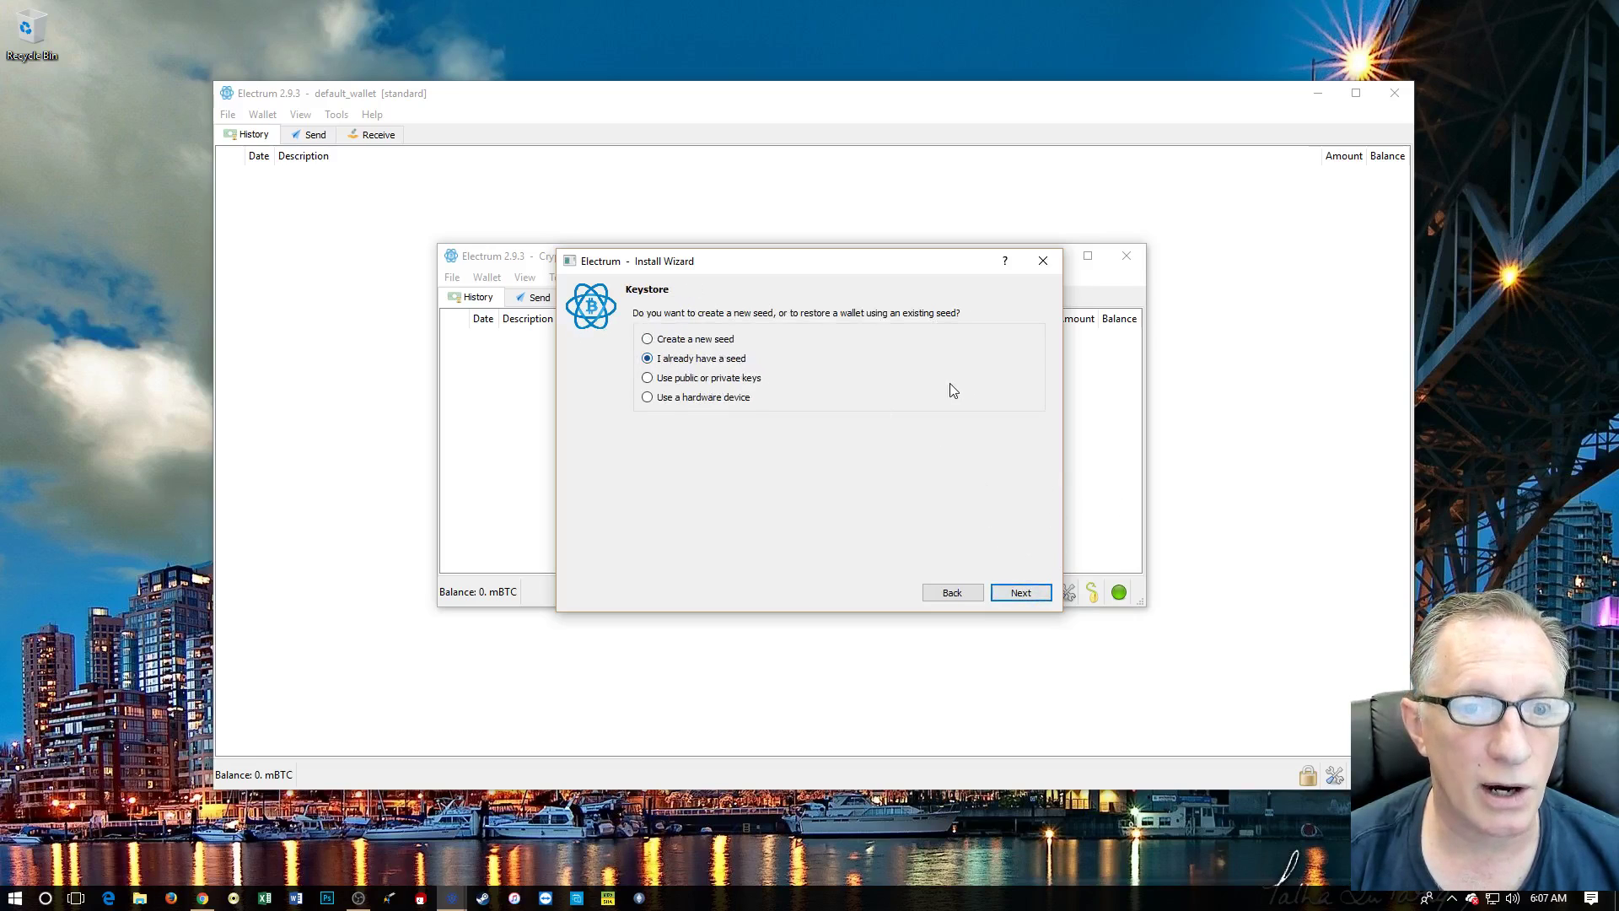
pyautogui.click(1025, 590)
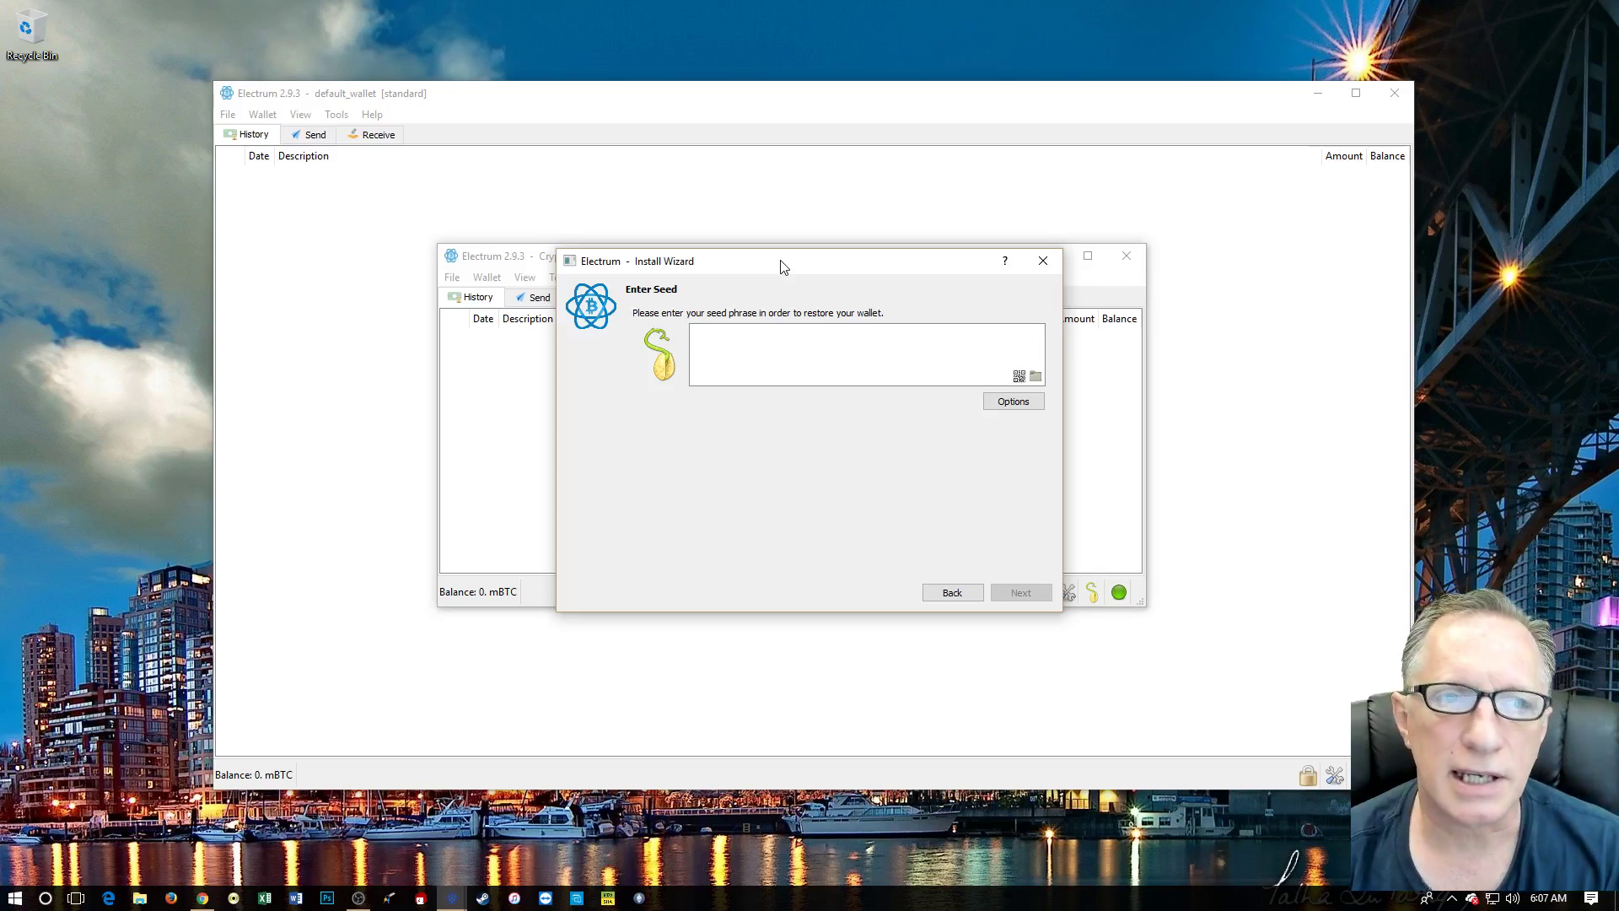
pyautogui.click(1042, 262)
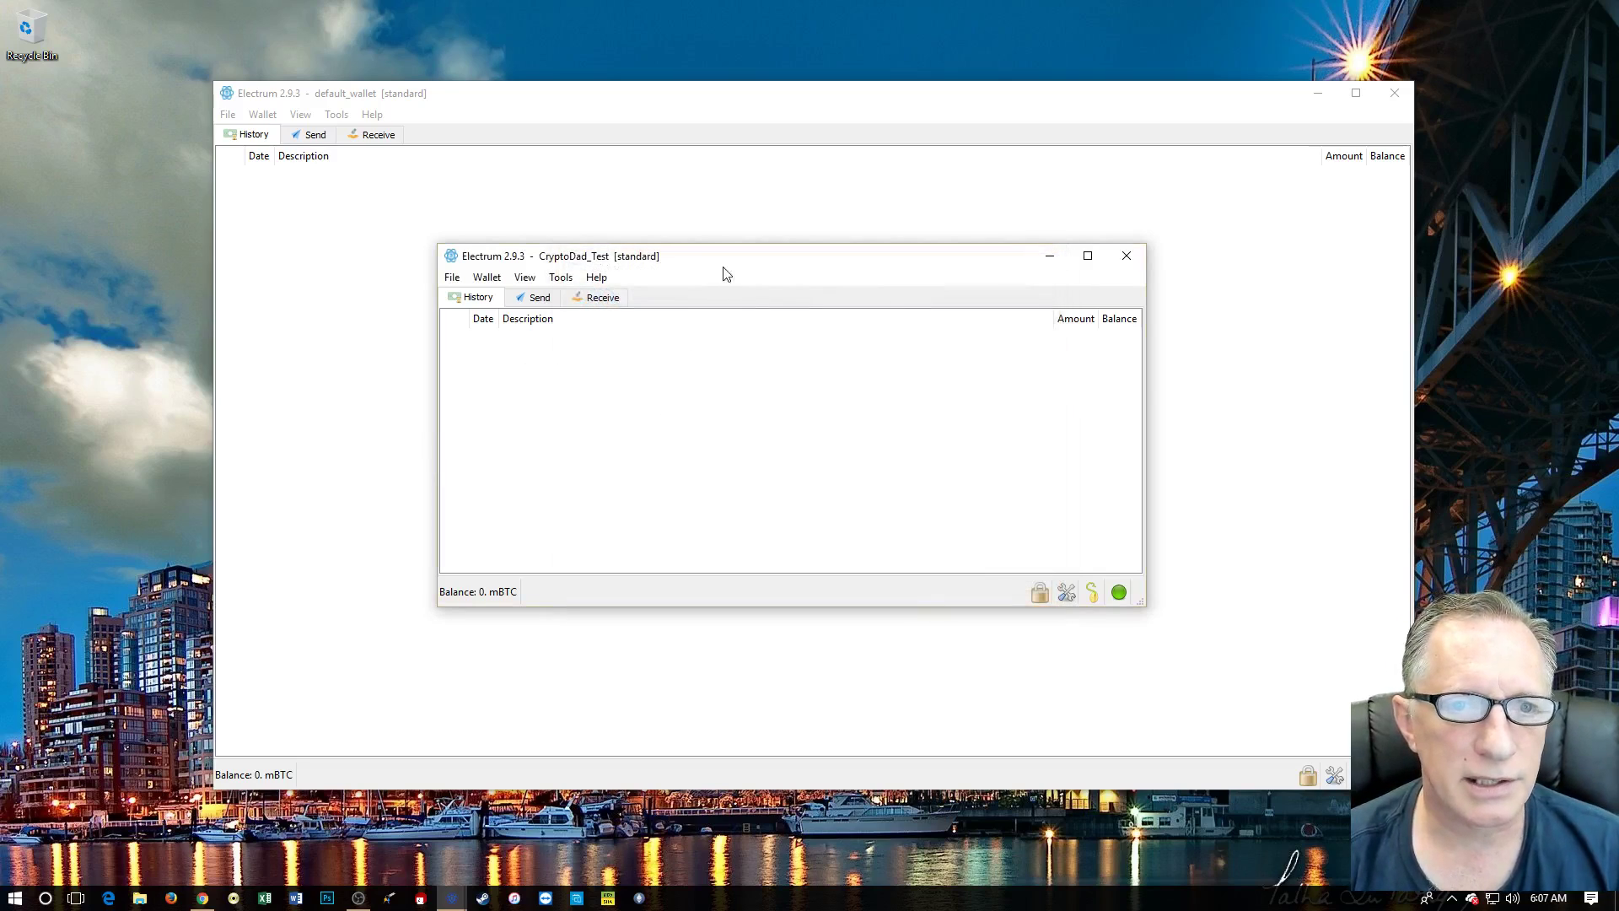
pyautogui.moveTo(740, 264); pyautogui.dragTo(731, 259)
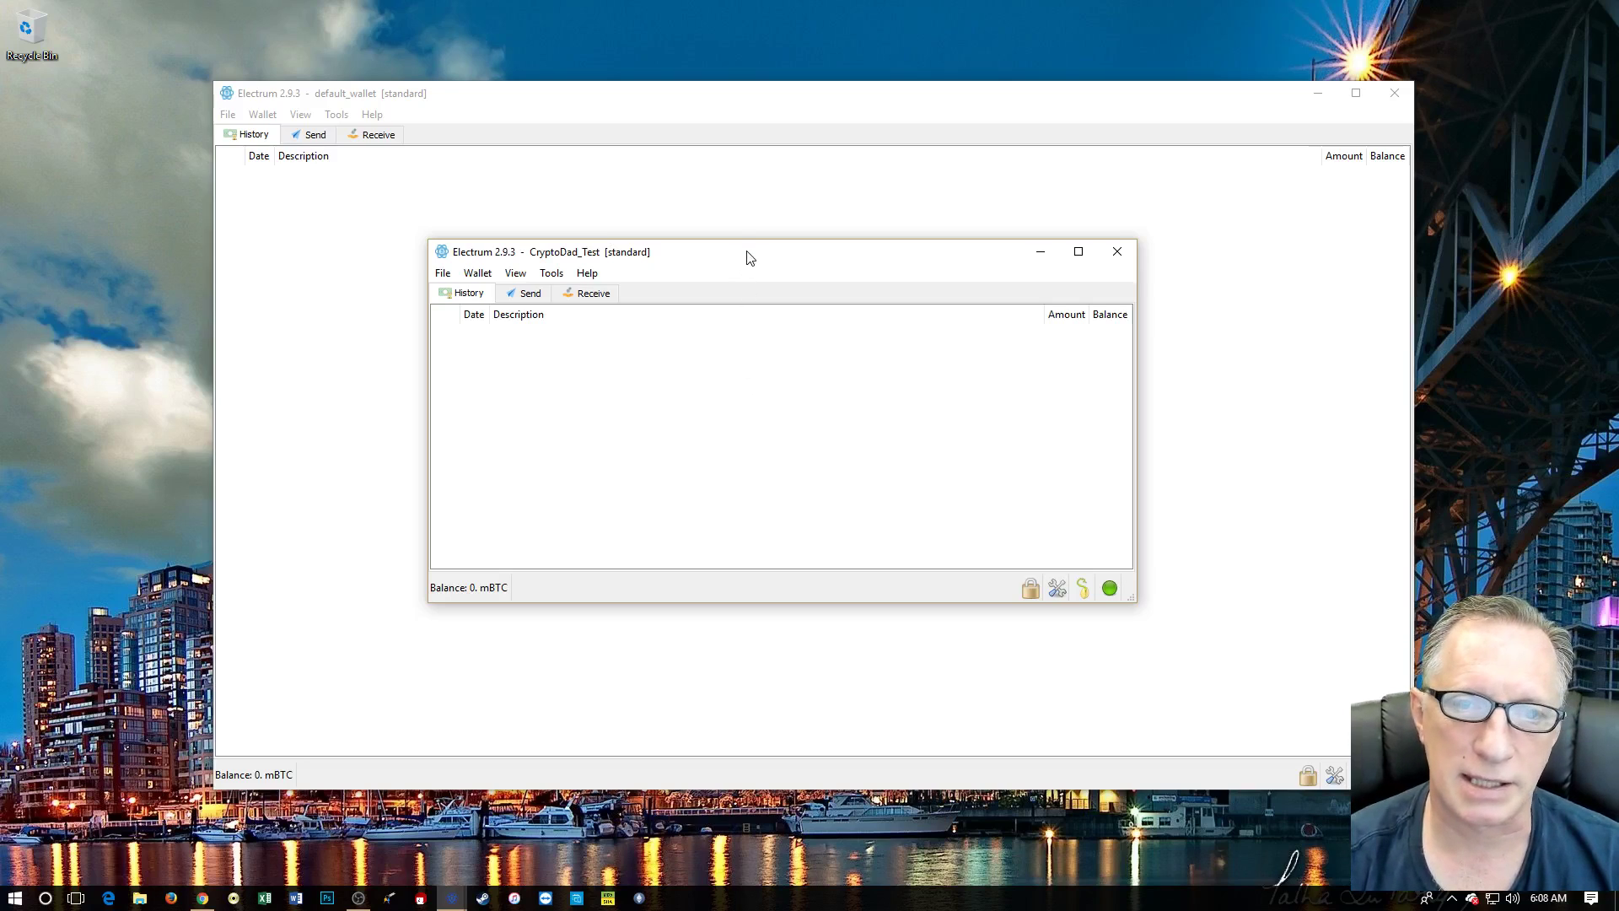
pyautogui.moveTo(749, 256)
pyautogui.mouseDown()
pyautogui.moveTo(752, 220)
pyautogui.moveTo(727, 267)
pyautogui.moveTo(742, 283)
pyautogui.mouseUp()
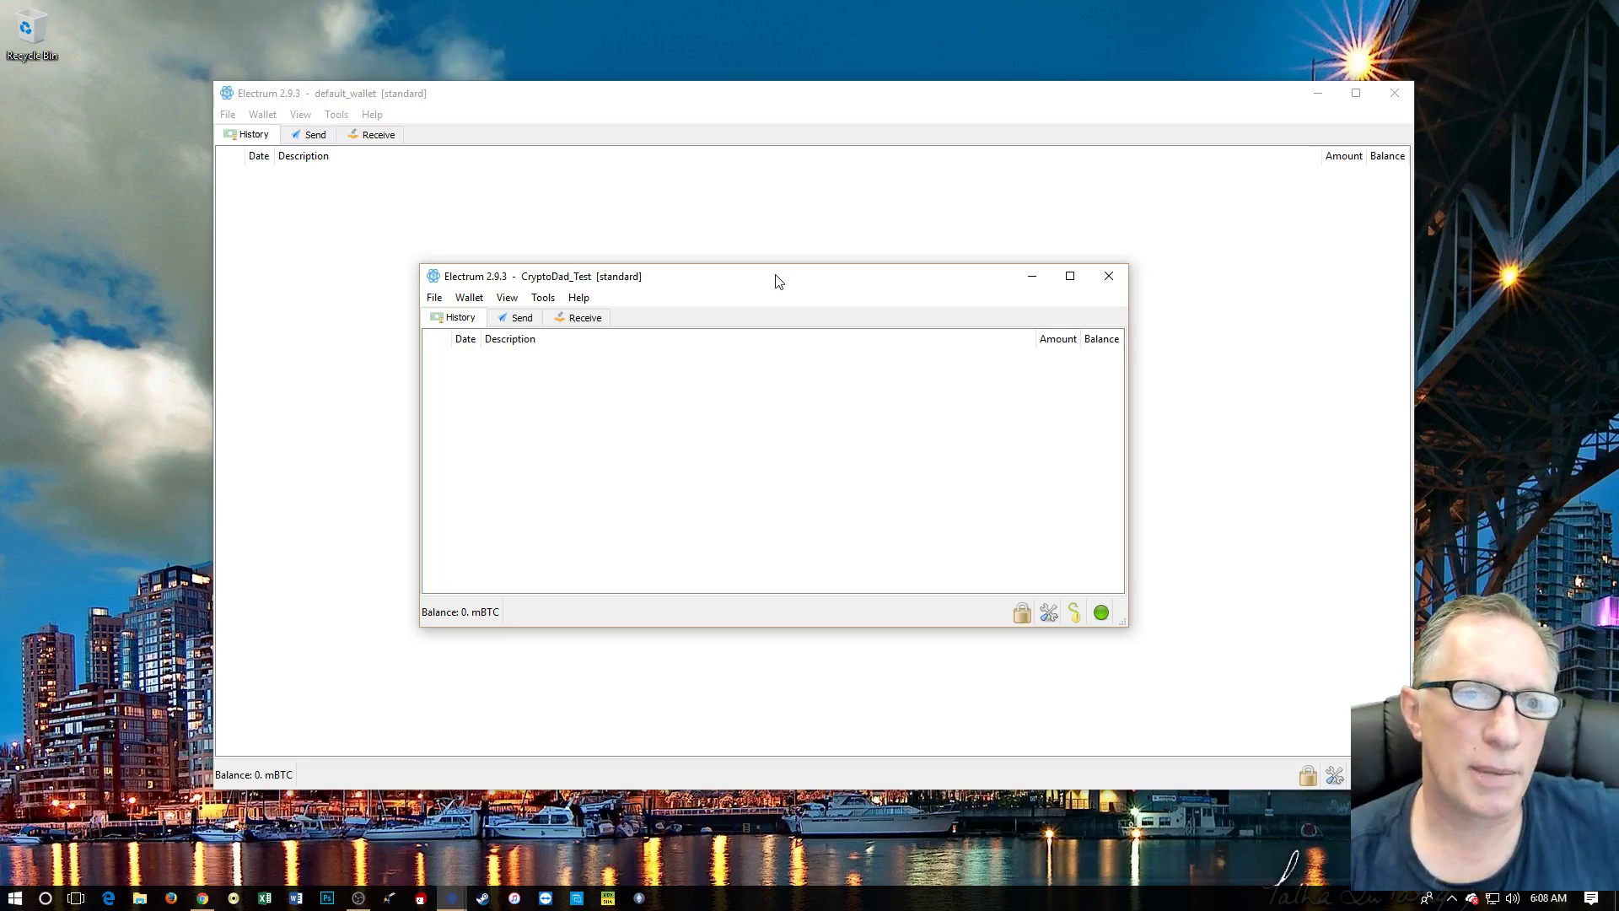
pyautogui.click(434, 300)
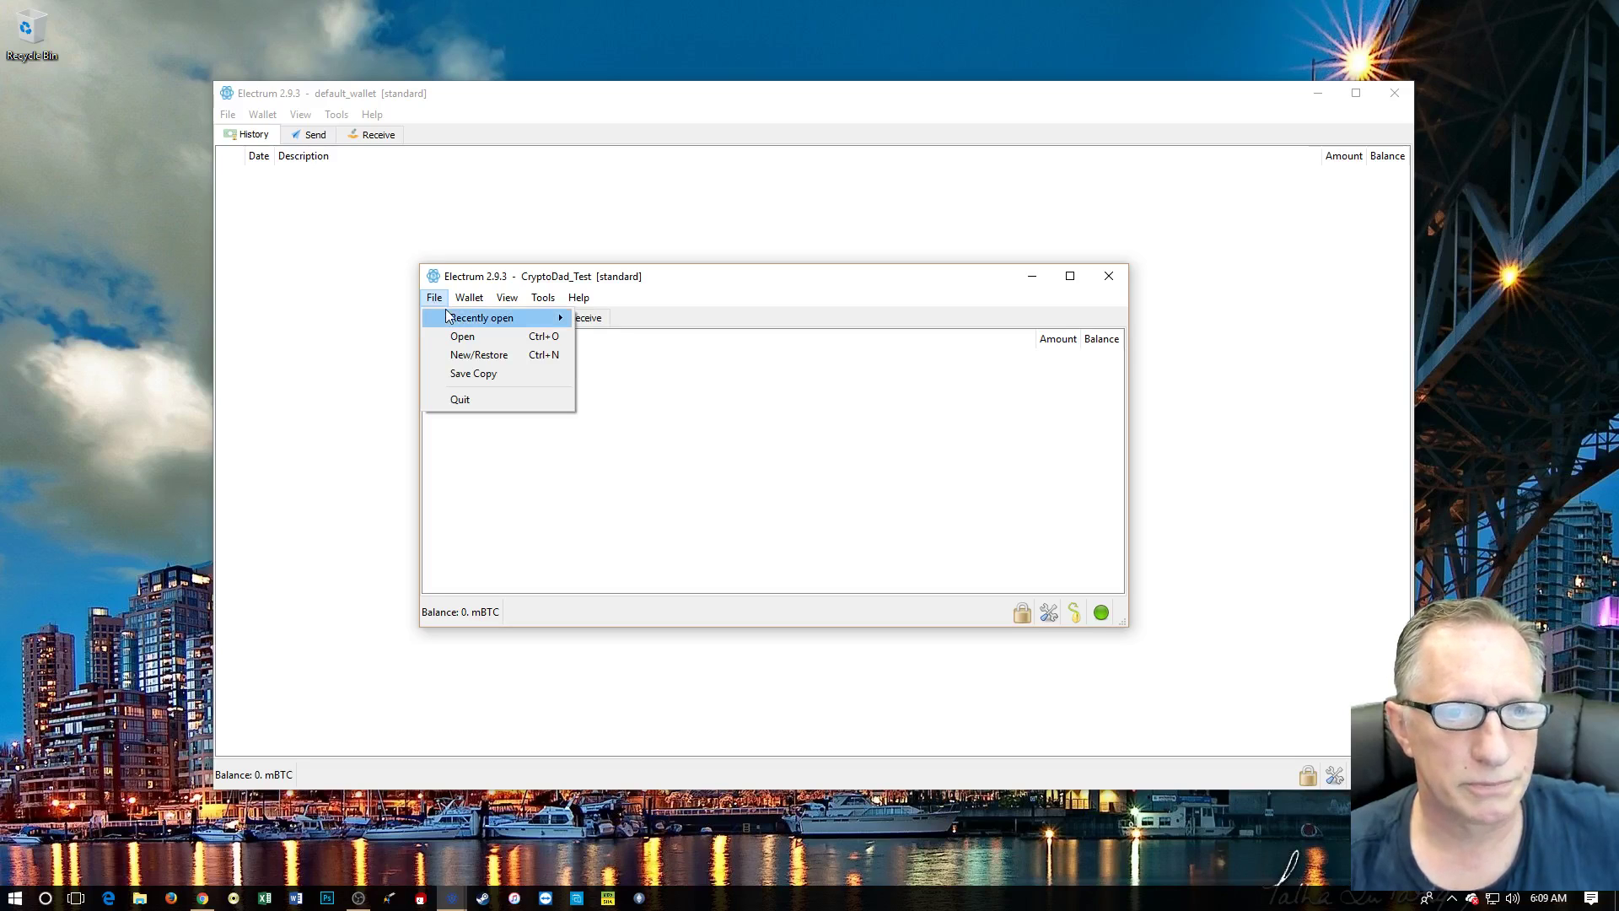
pyautogui.moveTo(442, 318)
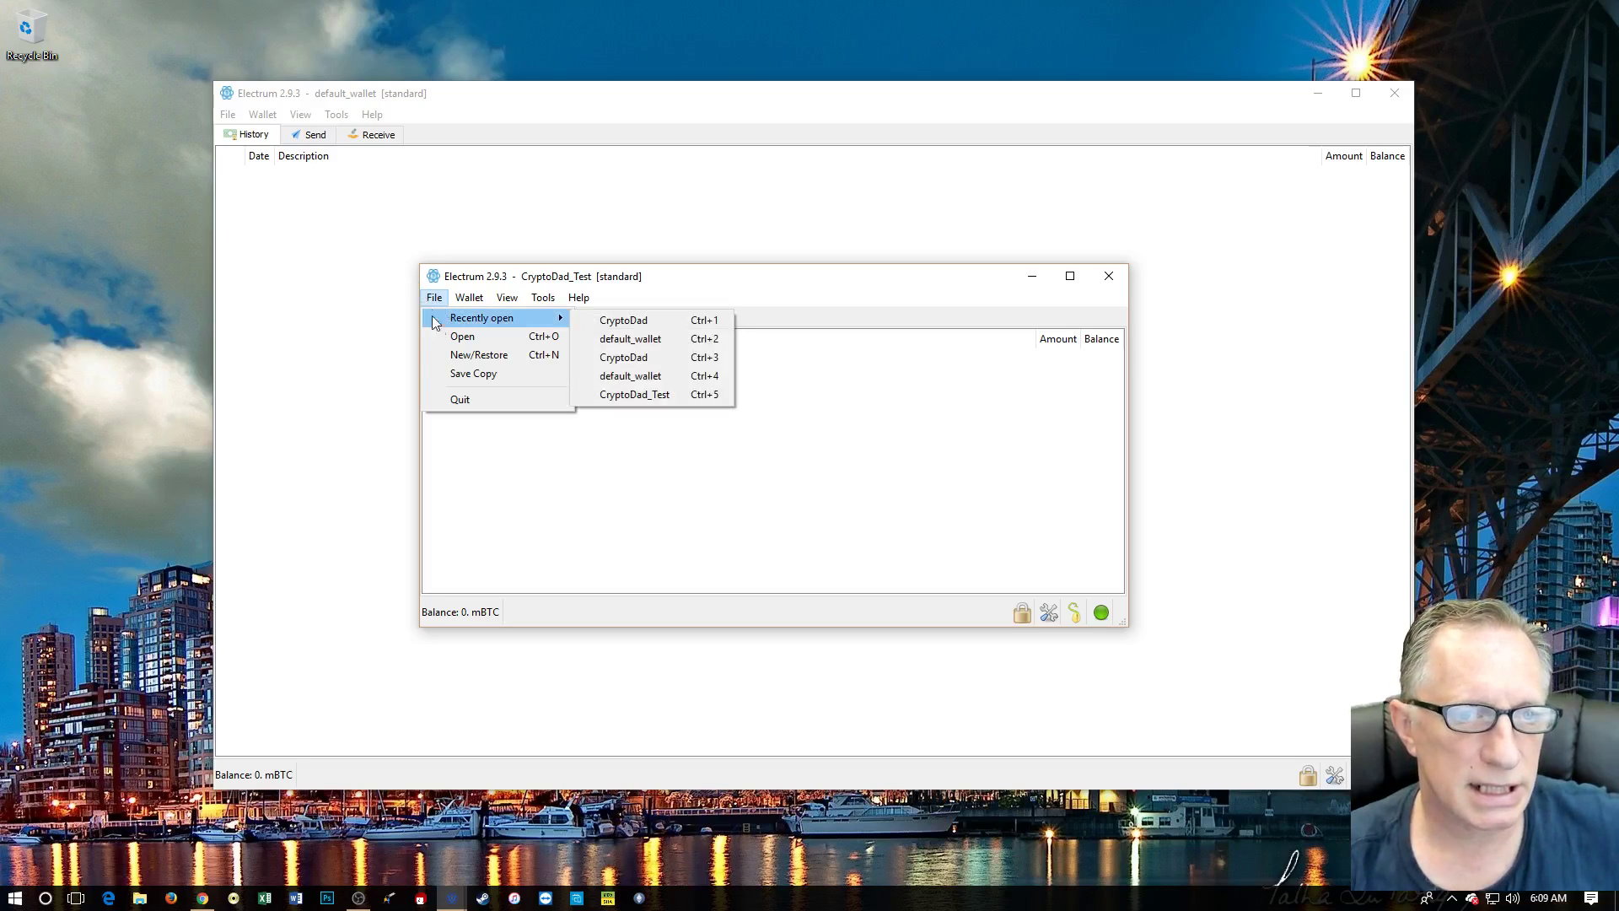
pyautogui.click(489, 376)
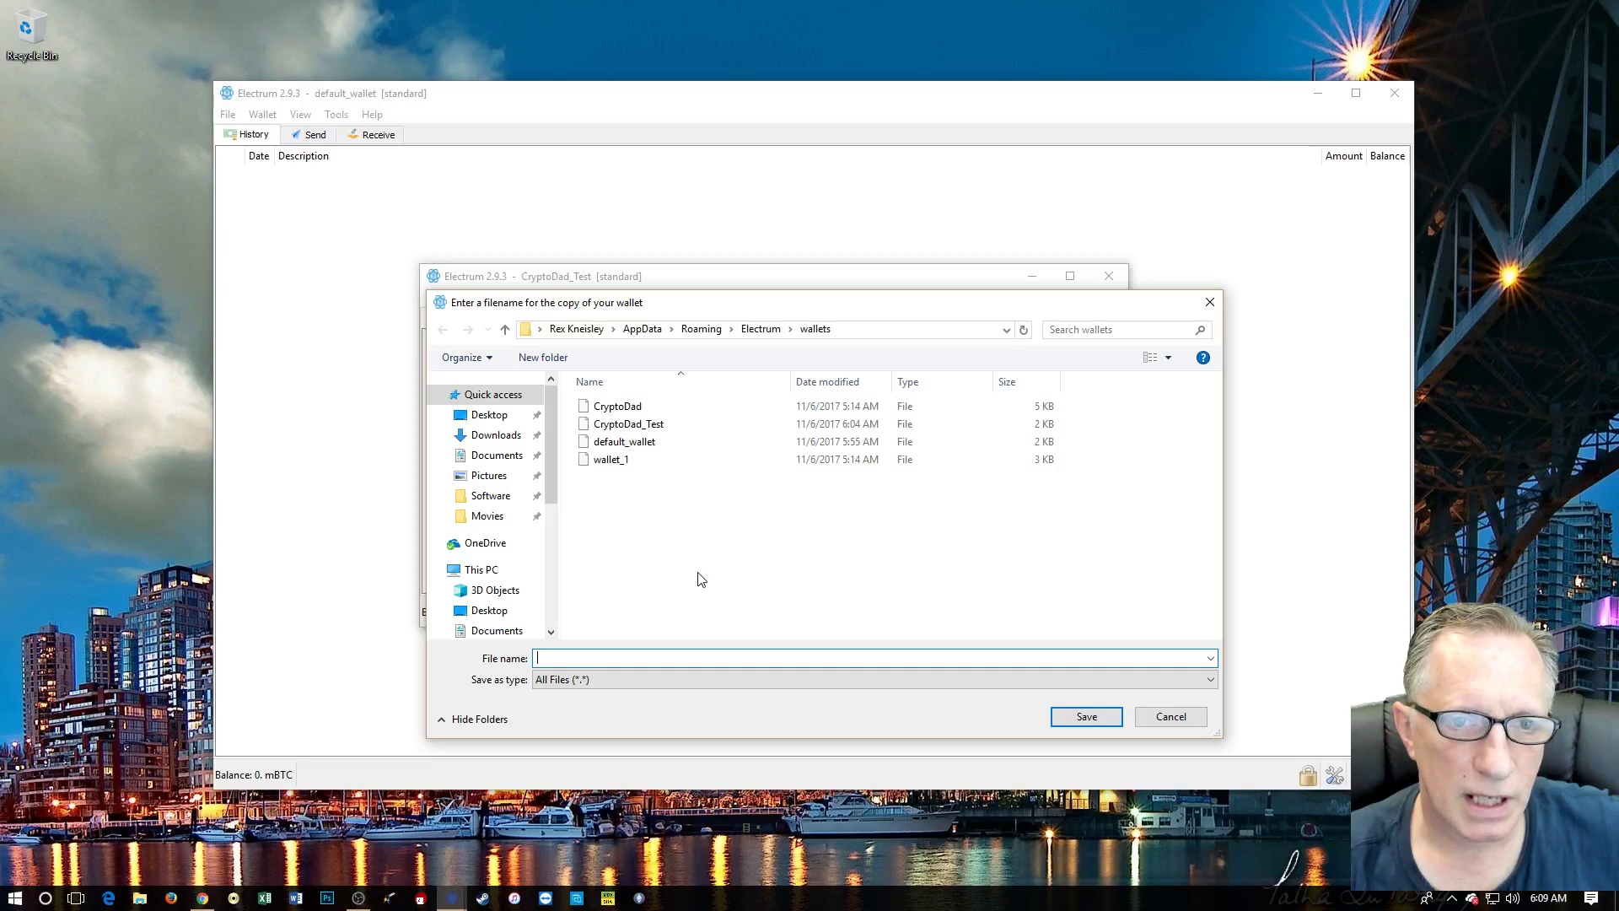
pyautogui.click(1172, 717)
# Start the private key export for the CryptoDad_Test wallet, entering the wallet password to unlock the keys
pyautogui.click(543, 299)
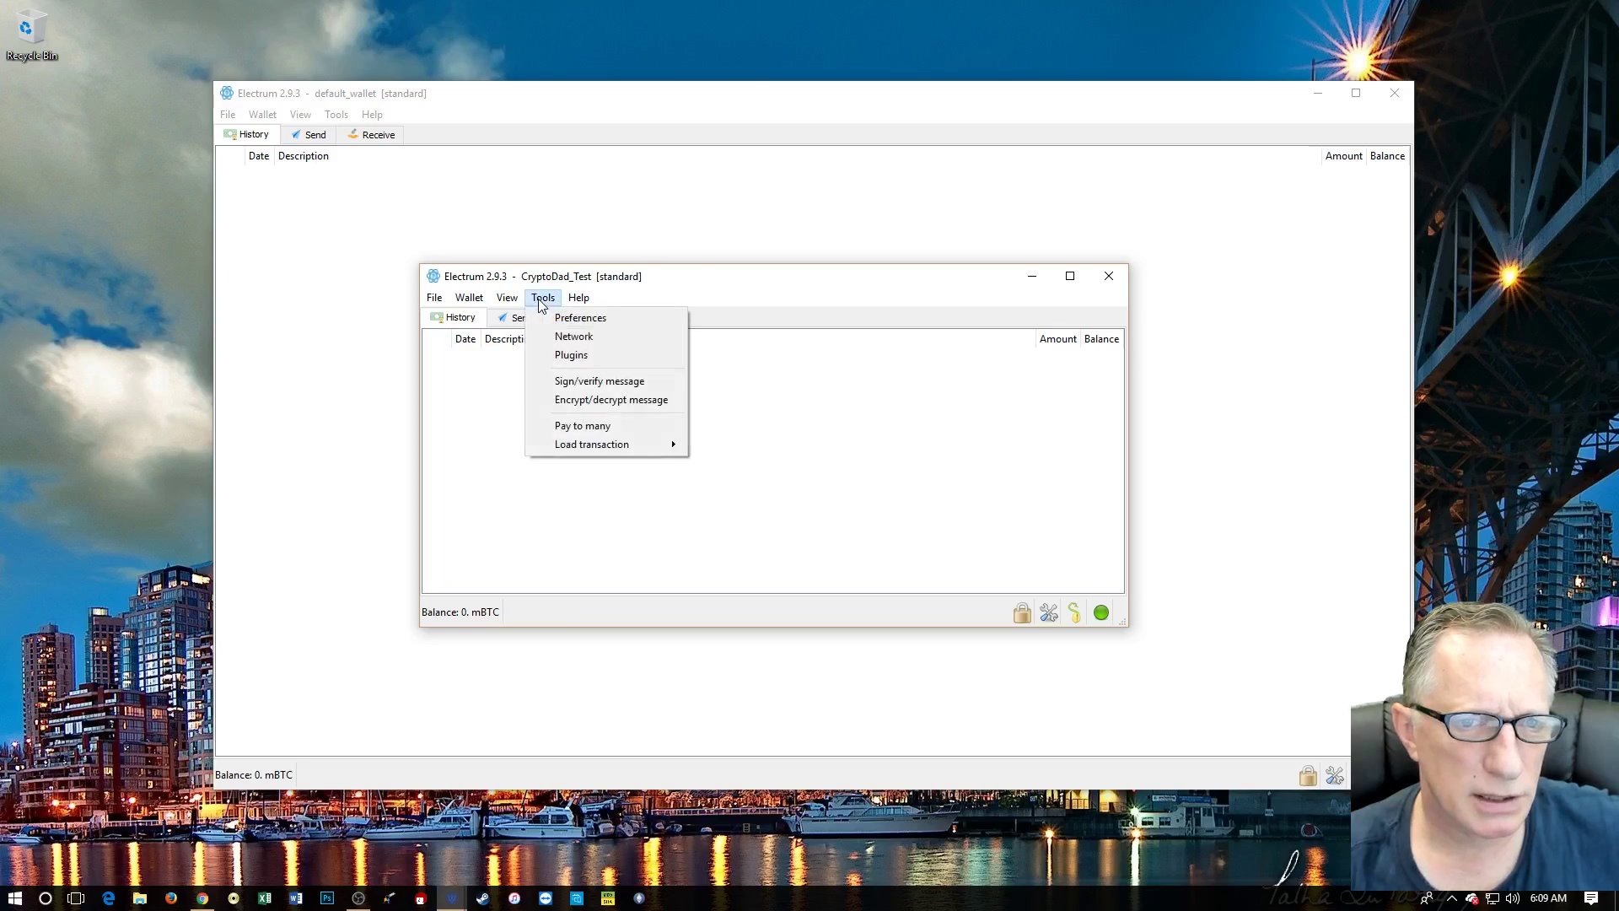
pyautogui.moveTo(470, 302)
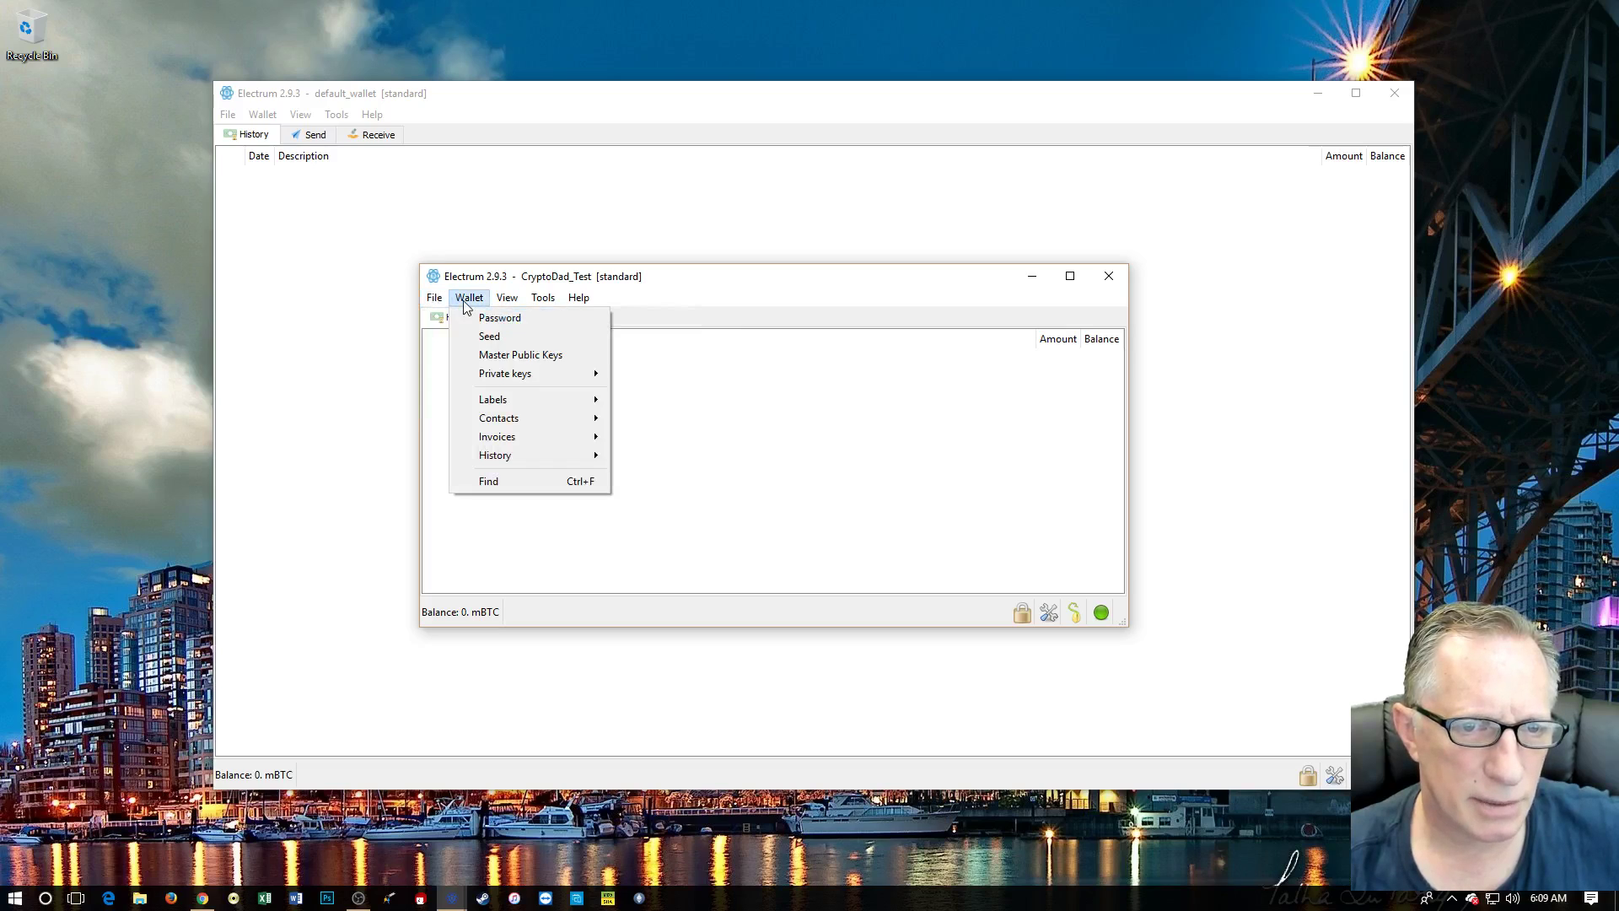
pyautogui.moveTo(523, 384)
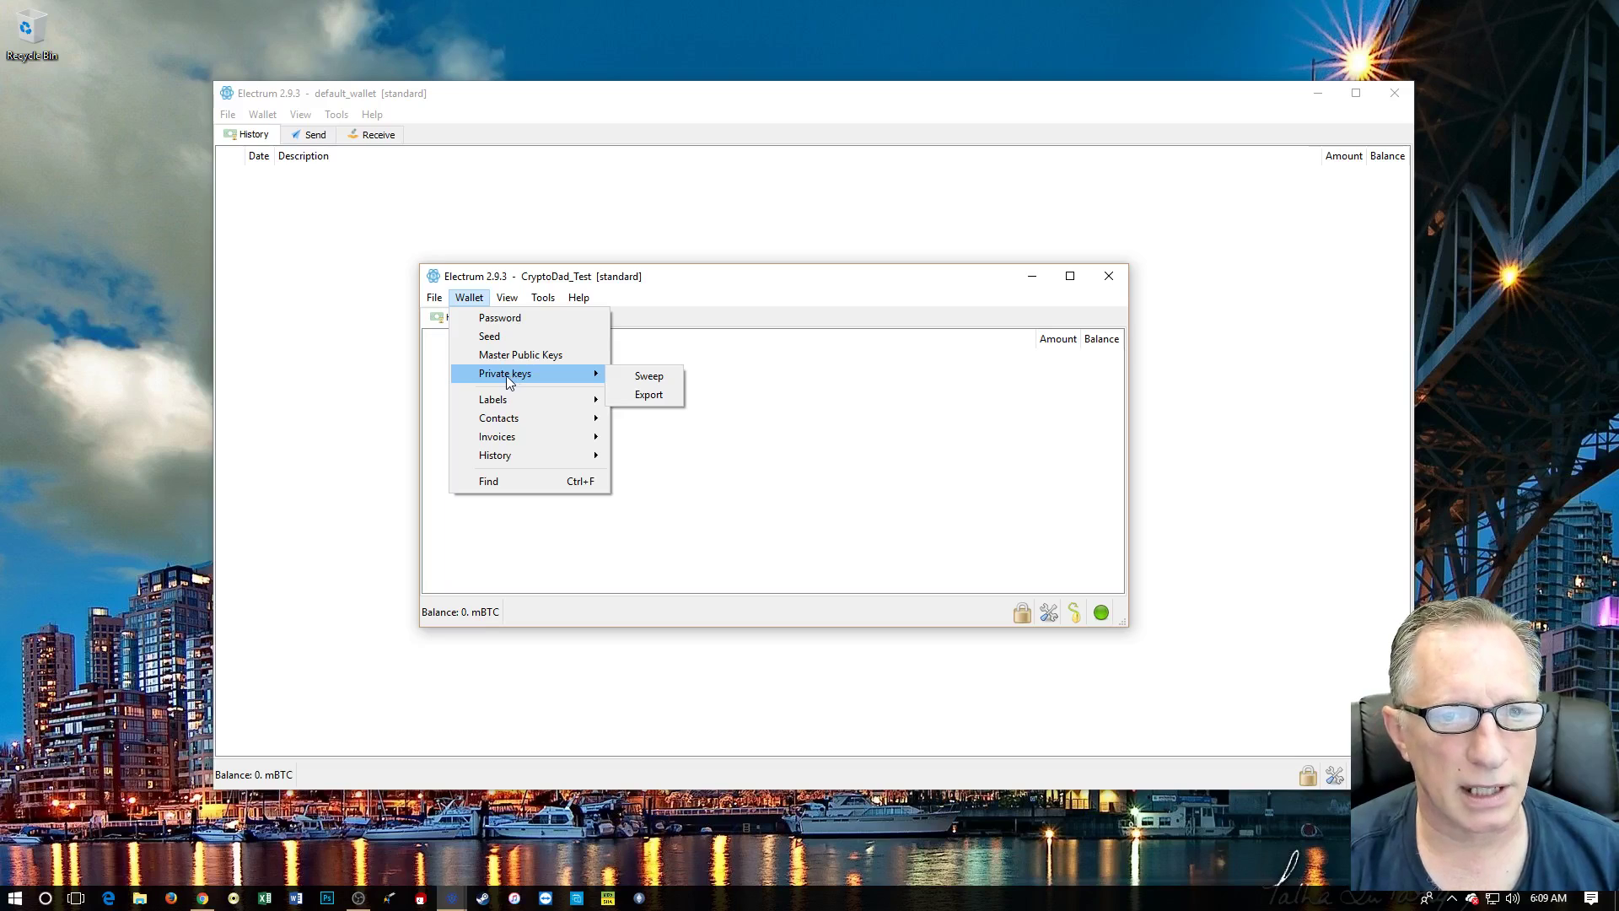
pyautogui.click(661, 396)
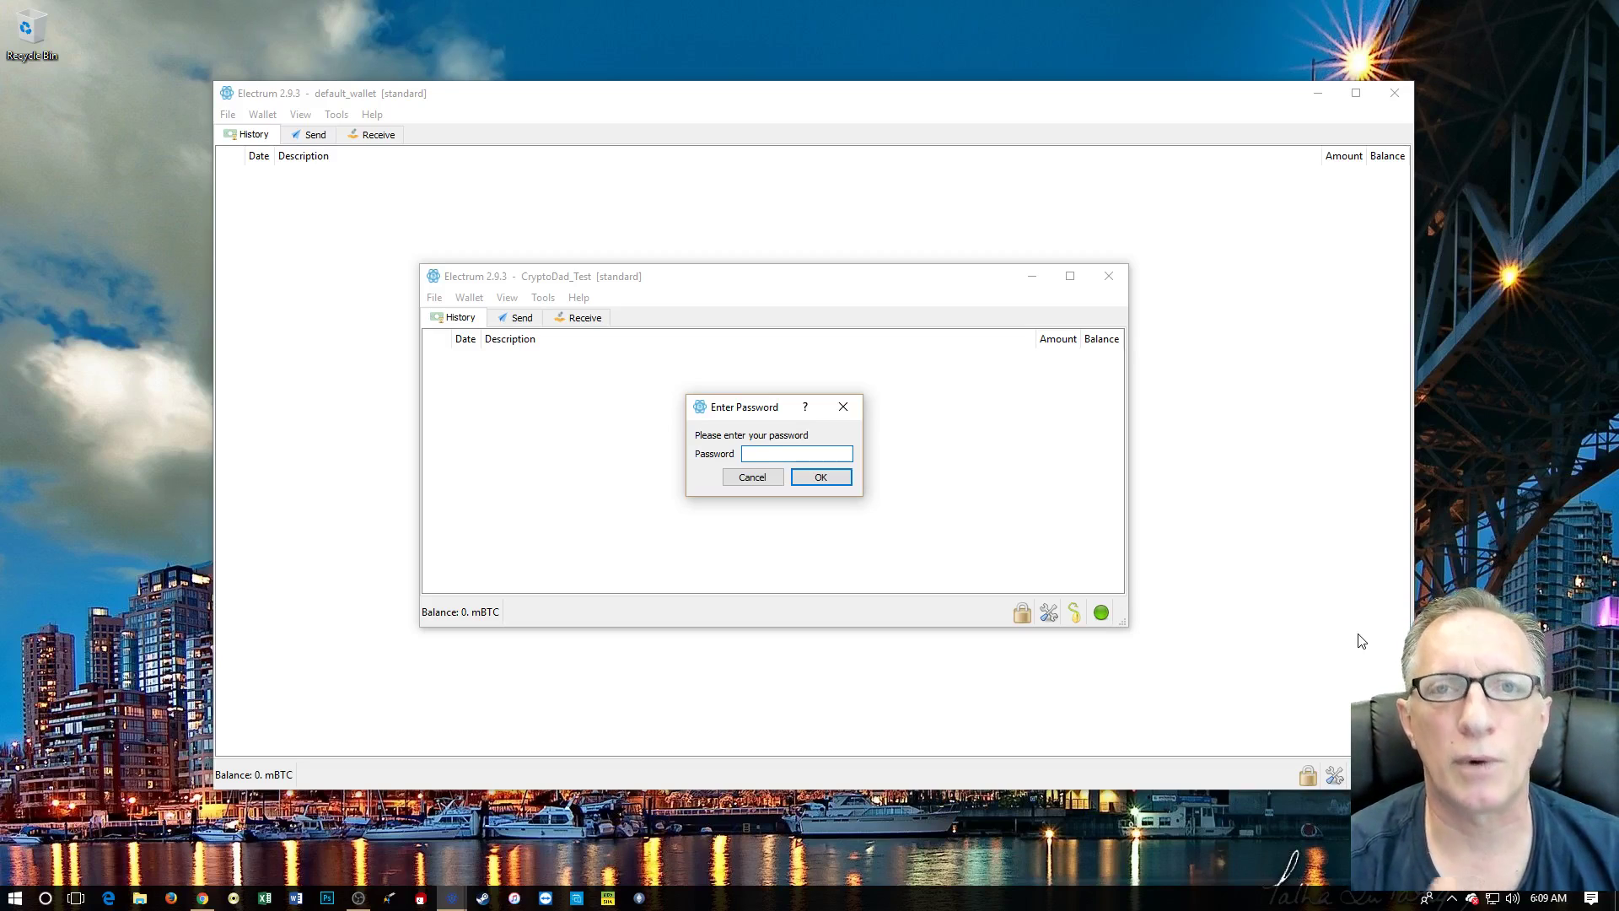
pyautogui.write('••')
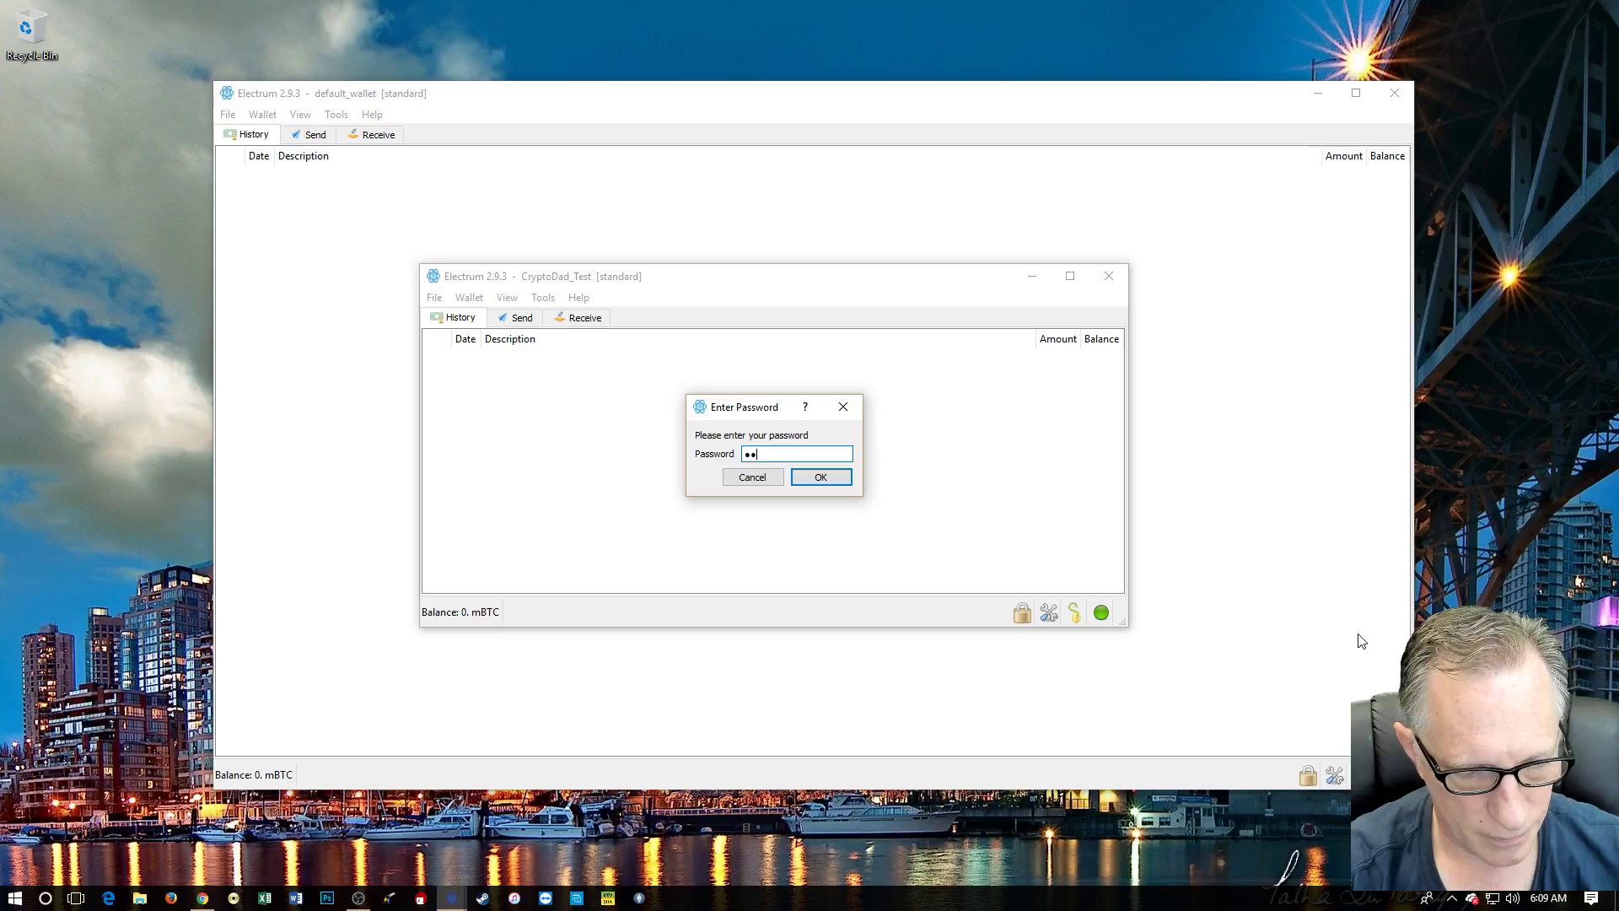
pyautogui.write('•••••')
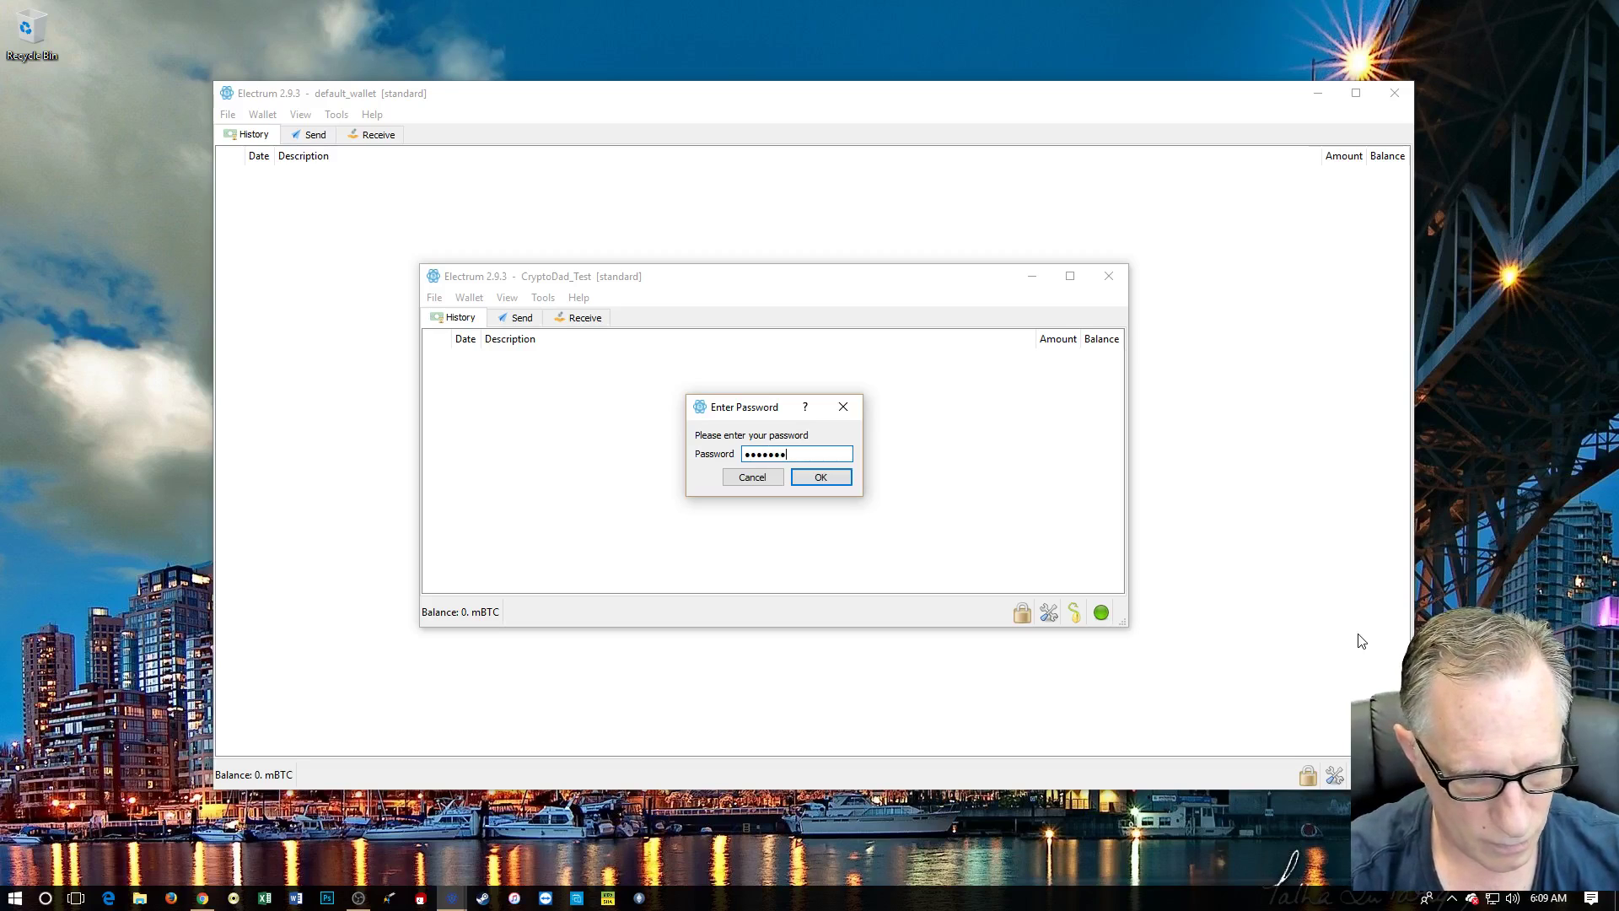
pyautogui.write('••••')
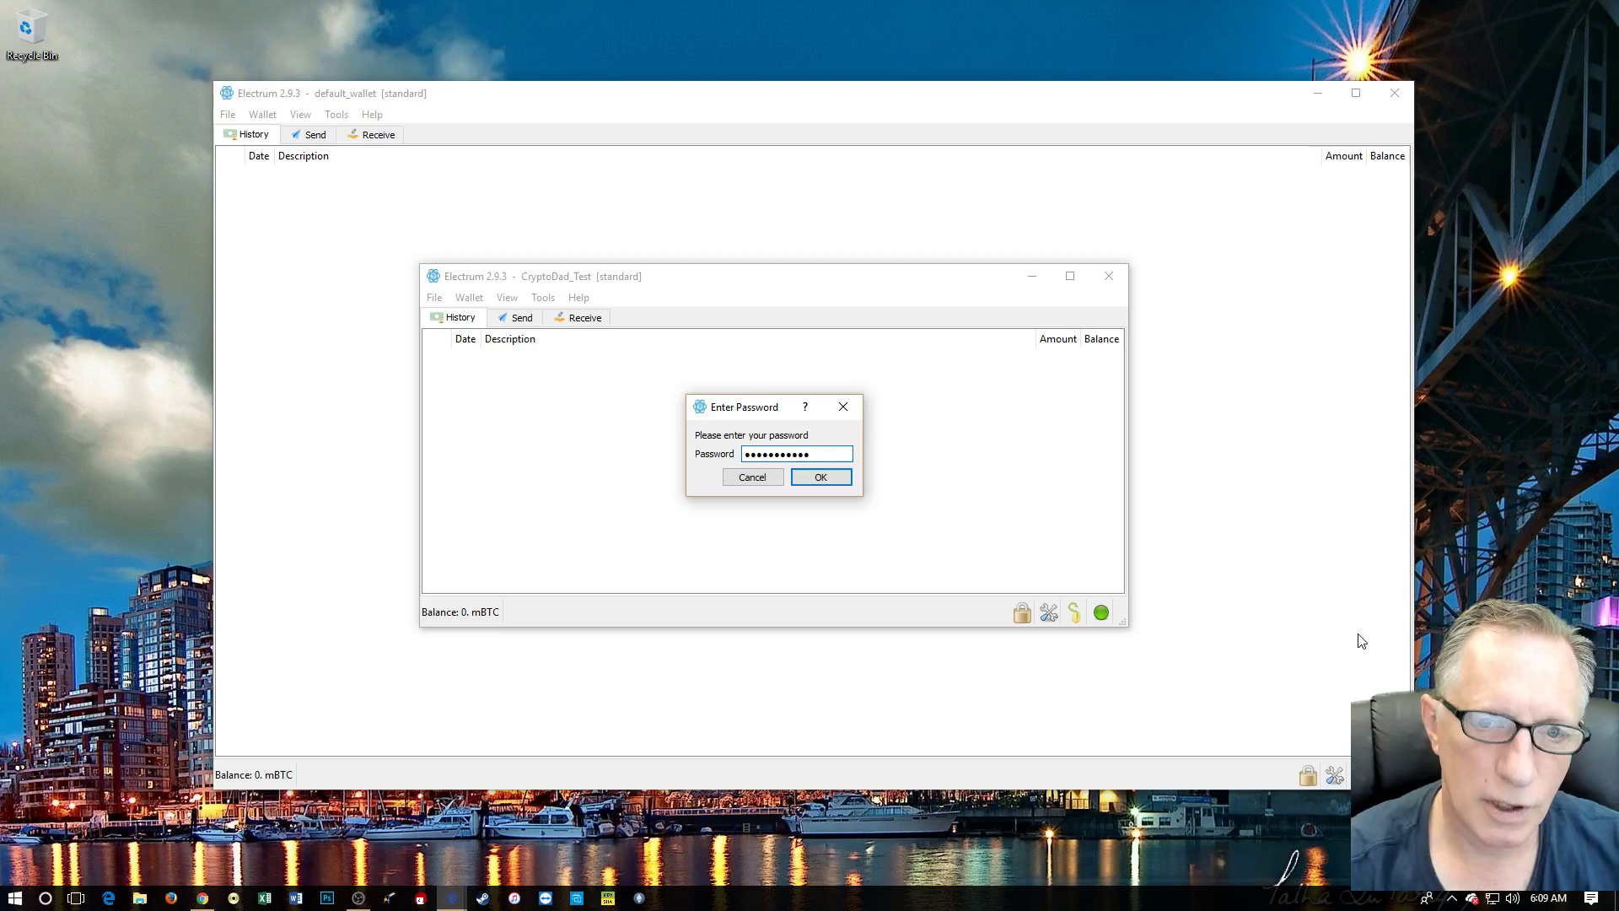
pyautogui.click(825, 478)
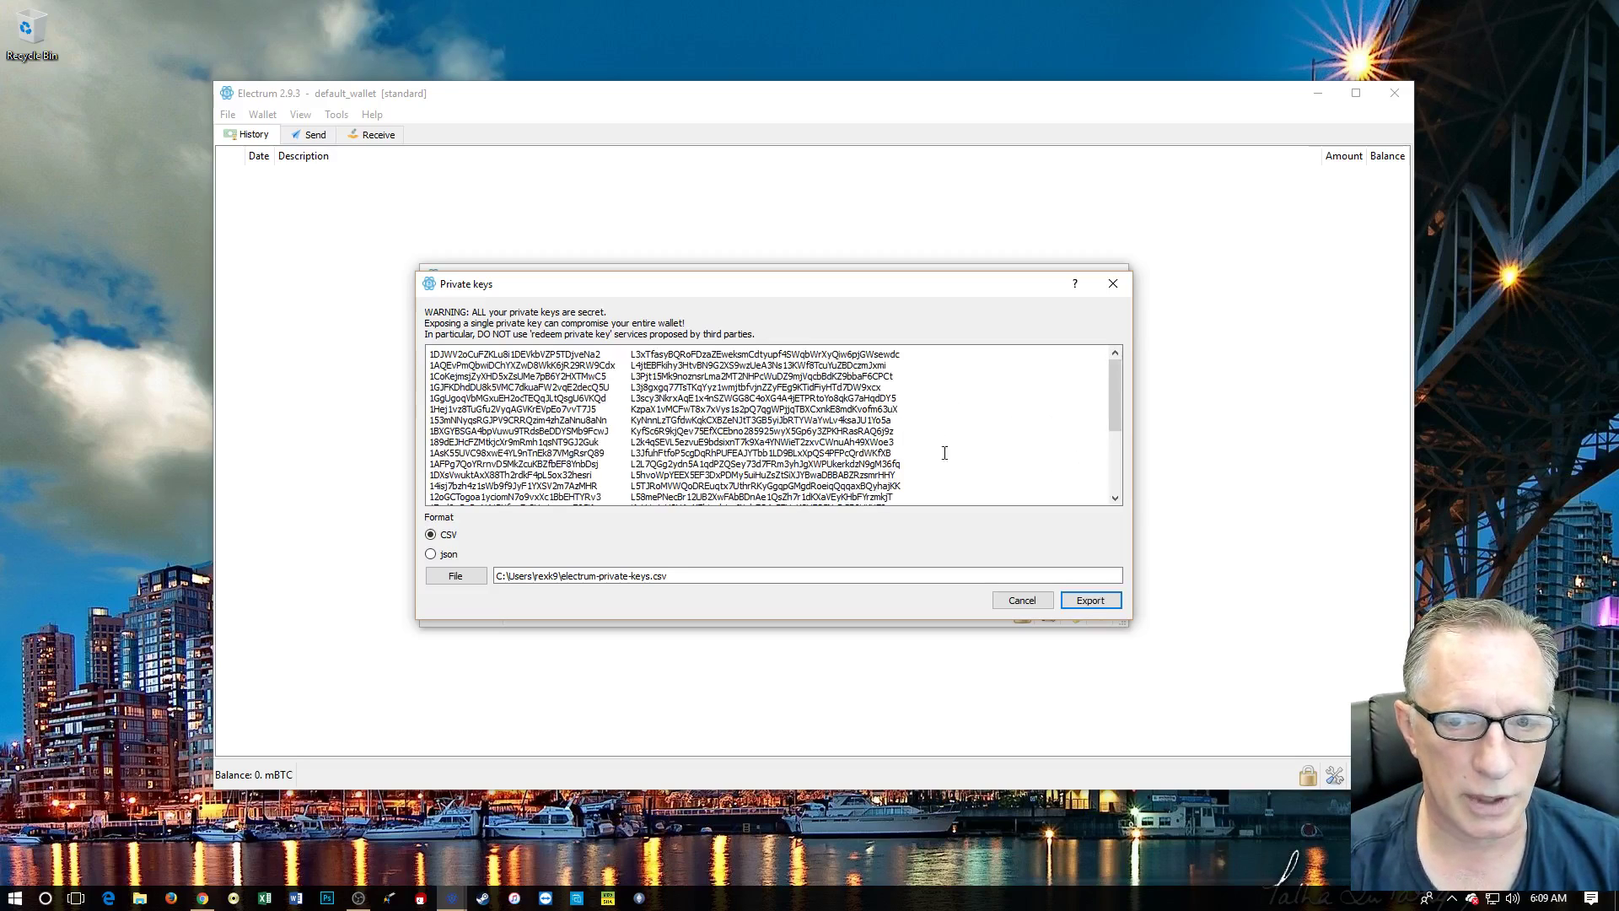
# Export the wallet's private keys in CSV format to the Desktop as electrum-private-keys
pyautogui.moveTo(1120, 403)
pyautogui.mouseDown()
pyautogui.moveTo(1120, 460)
pyautogui.moveTo(1120, 388)
pyautogui.mouseUp()
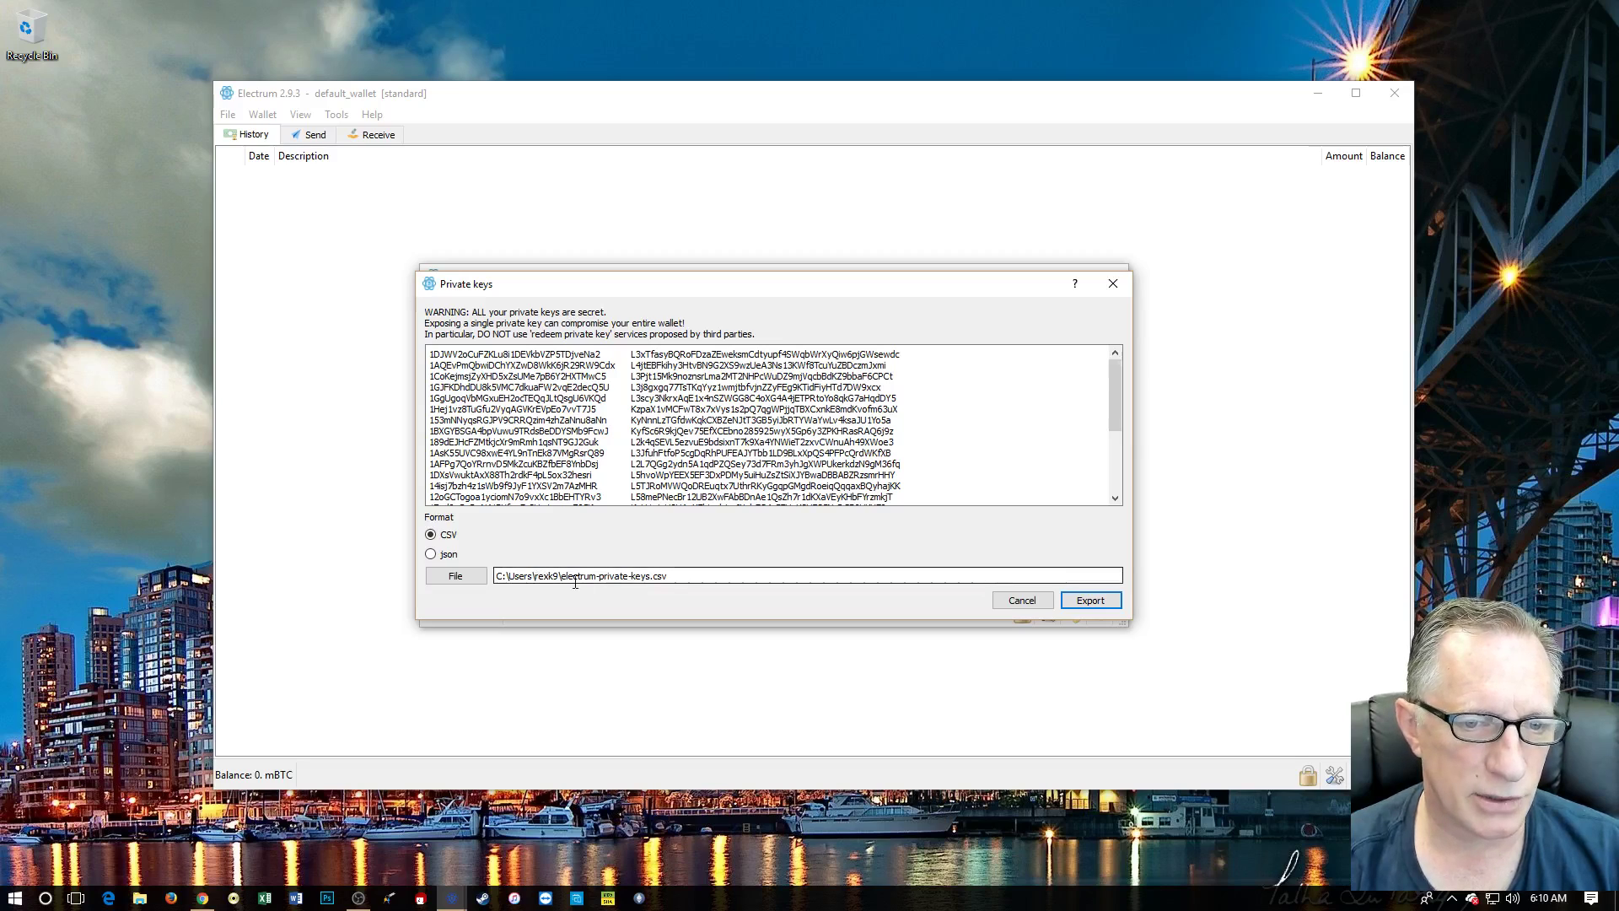
pyautogui.click(456, 576)
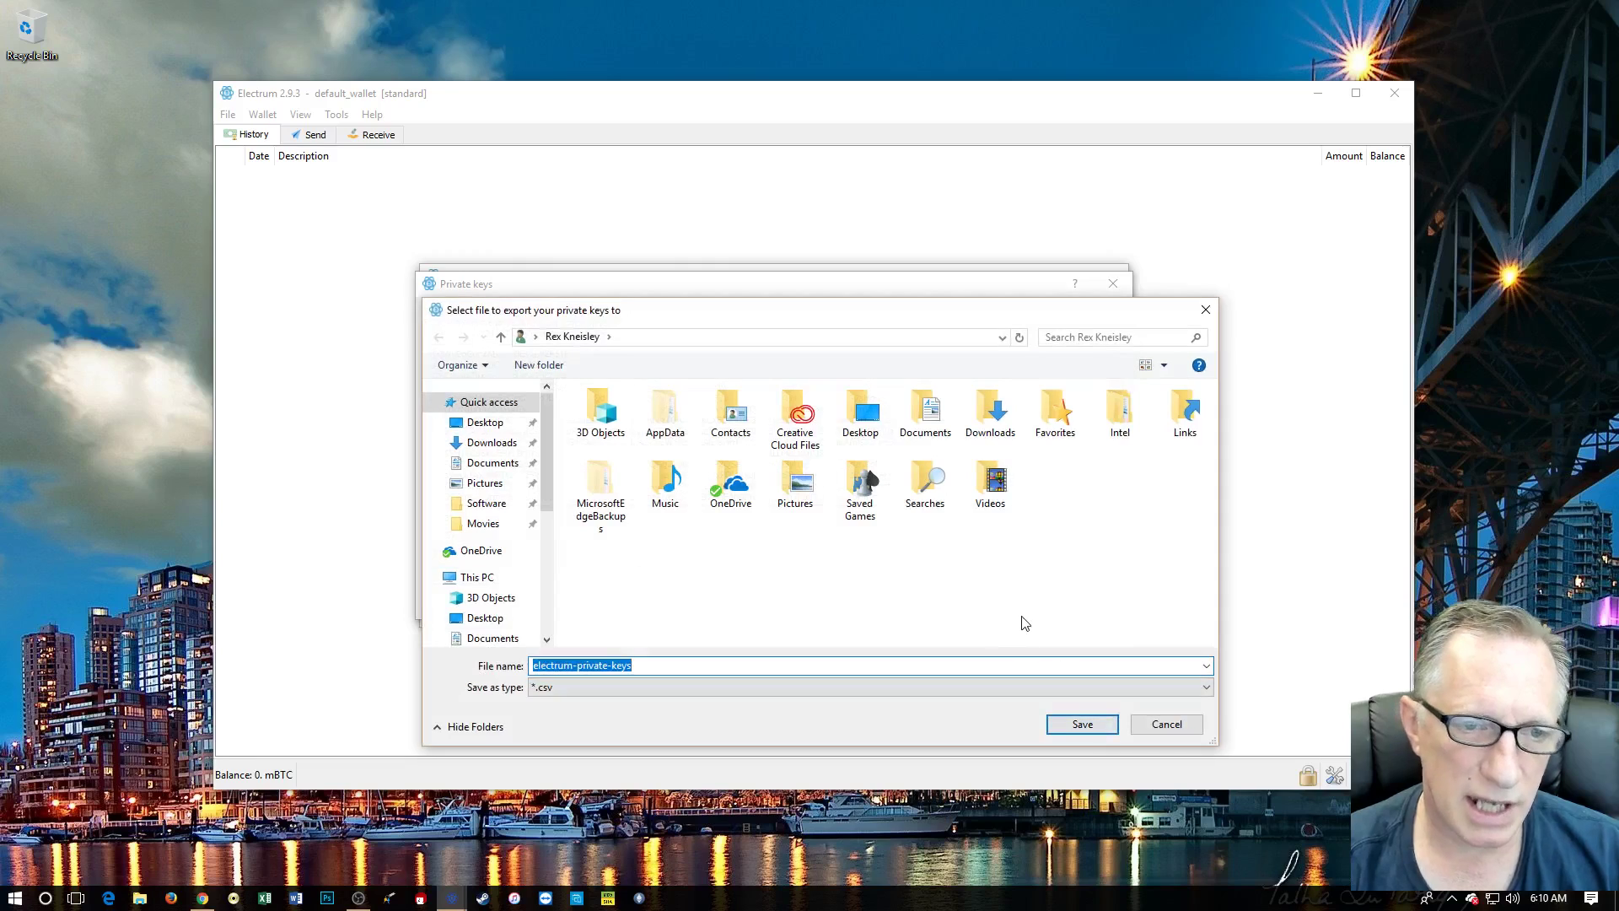
pyautogui.scroll(-2, 544, 472)
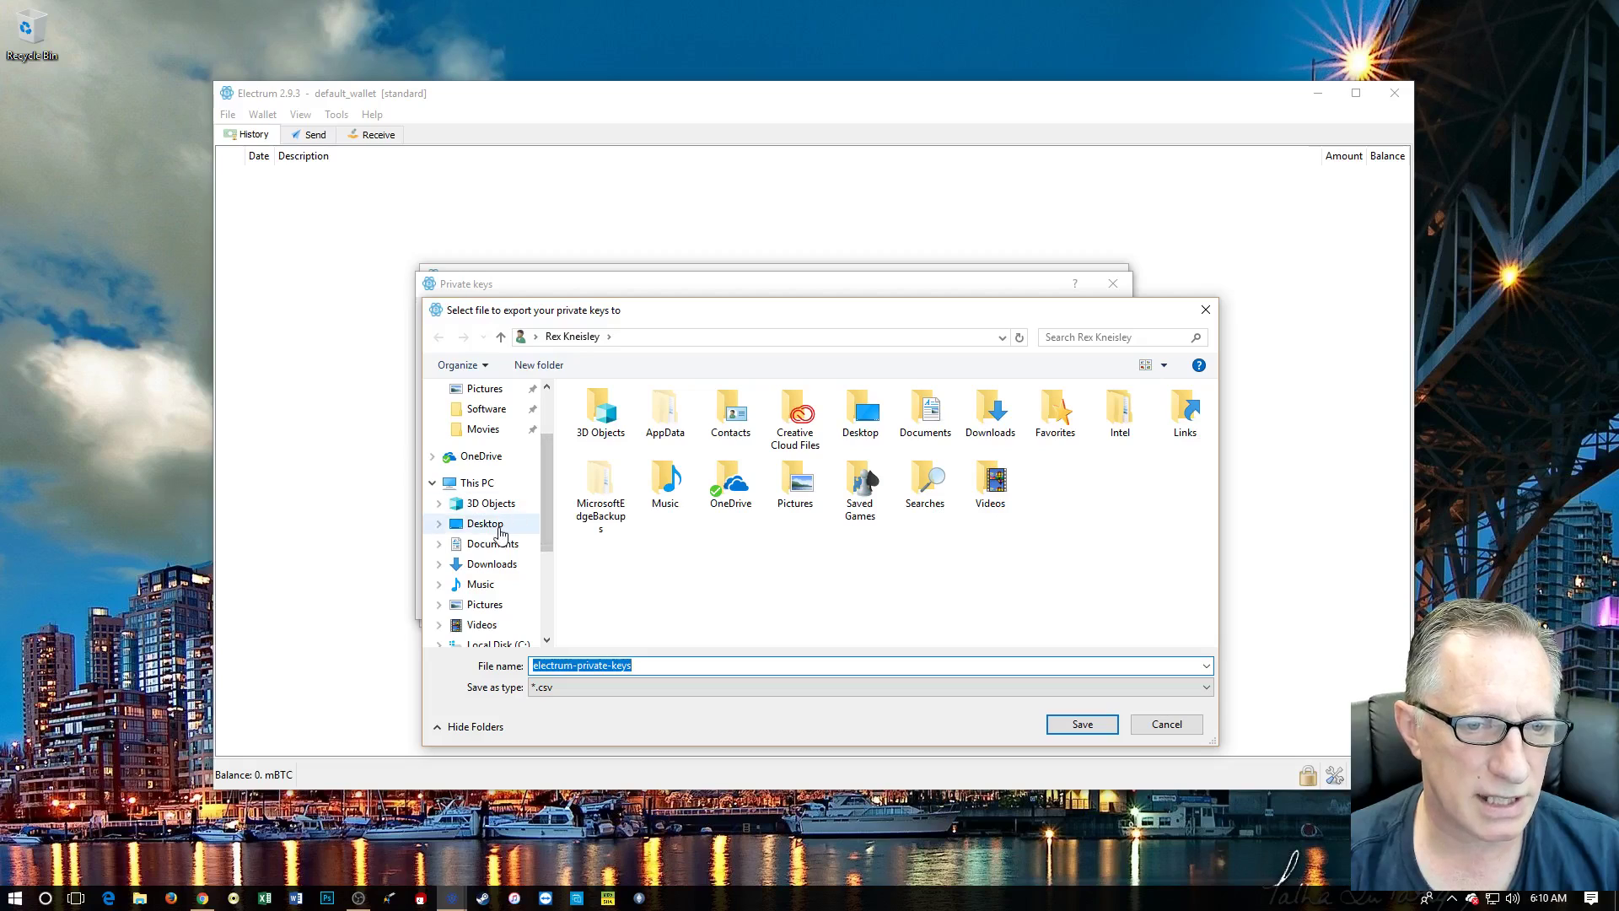
pyautogui.click(485, 523)
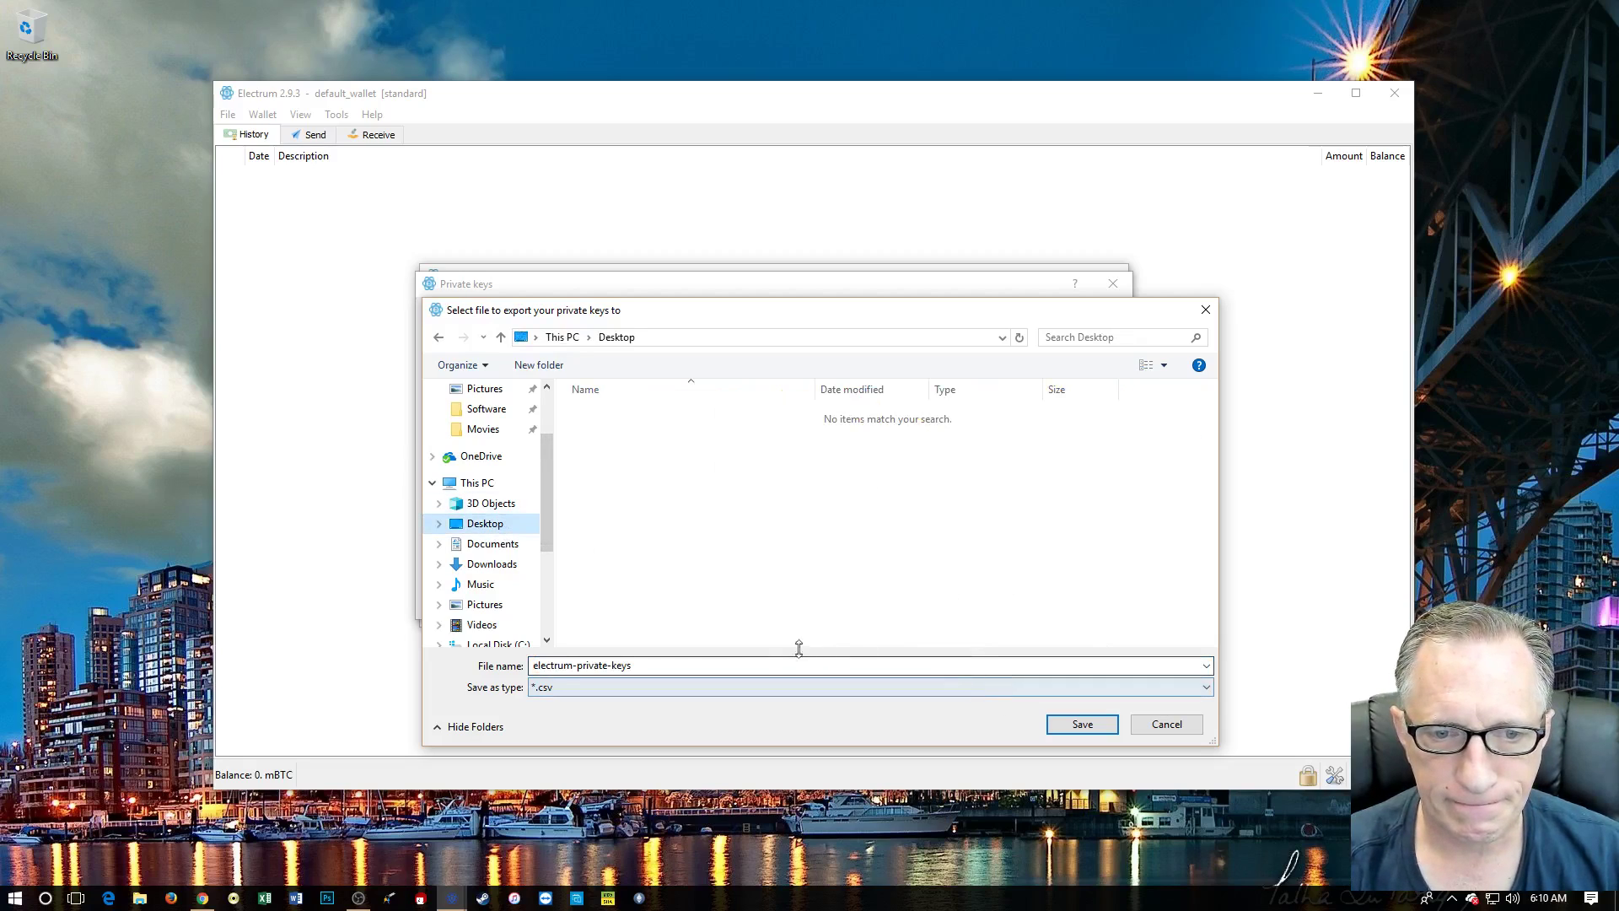
pyautogui.click(1080, 723)
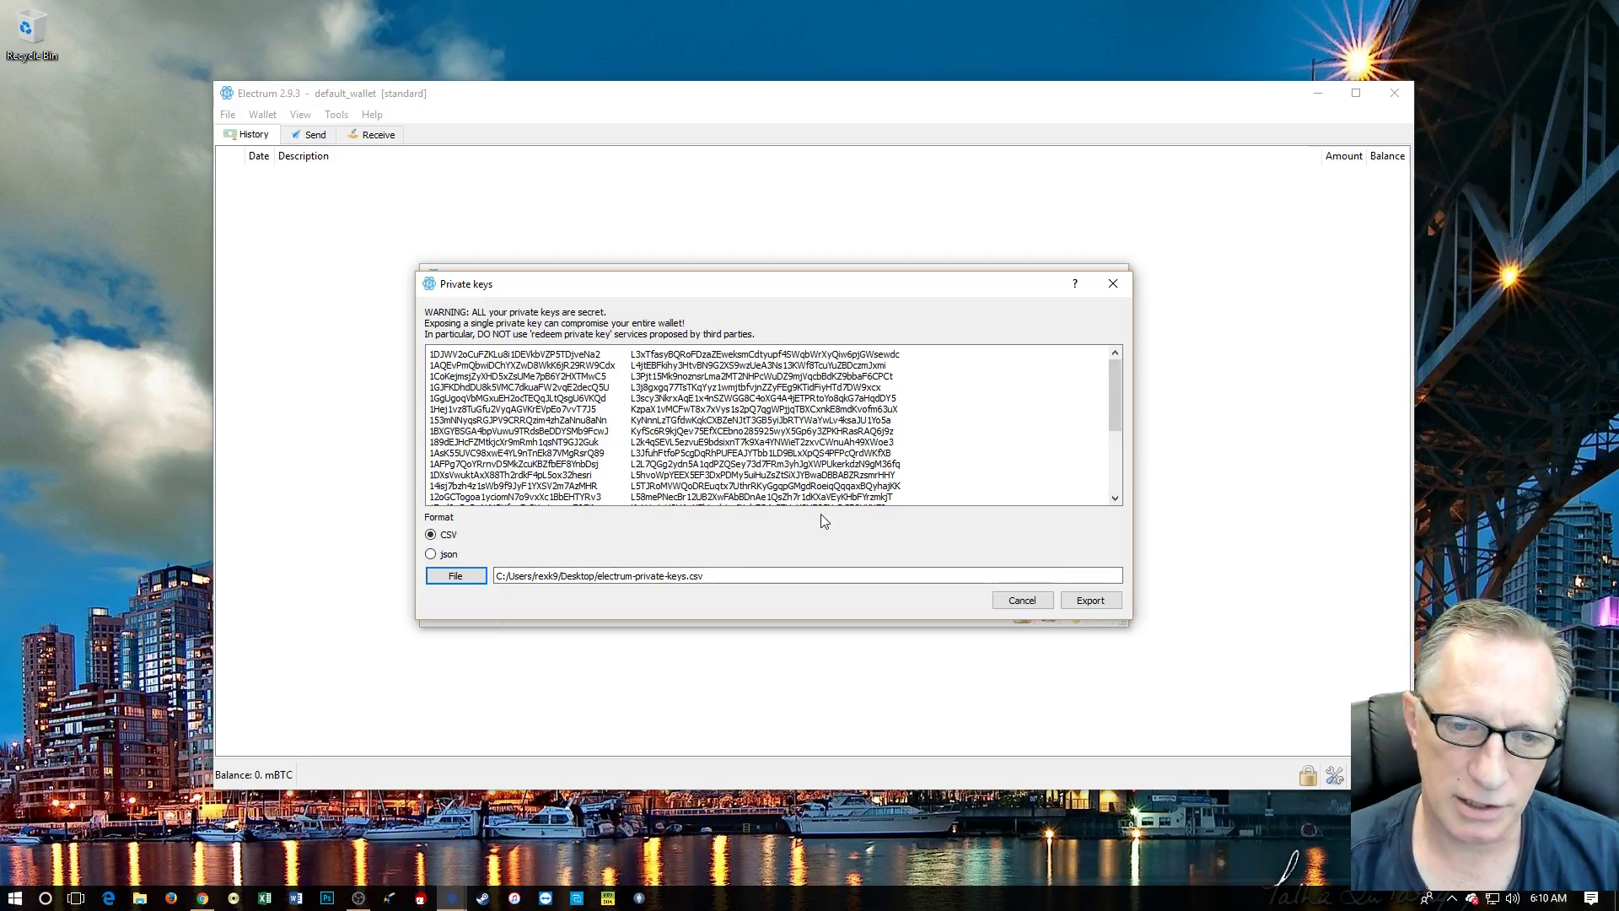
pyautogui.click(1091, 601)
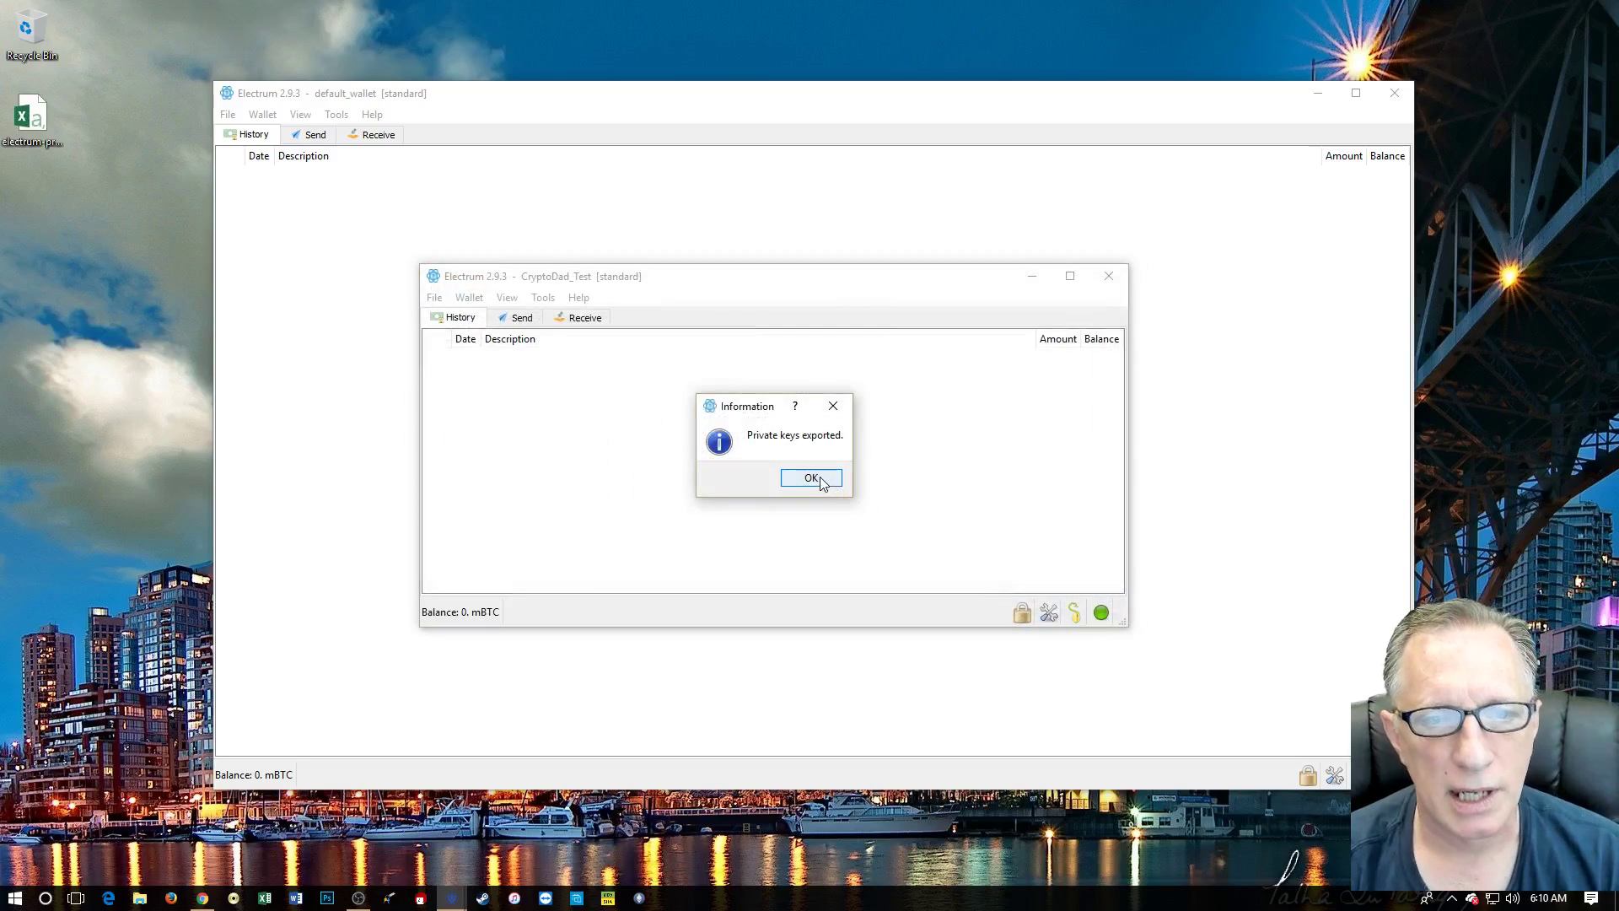
pyautogui.click(811, 478)
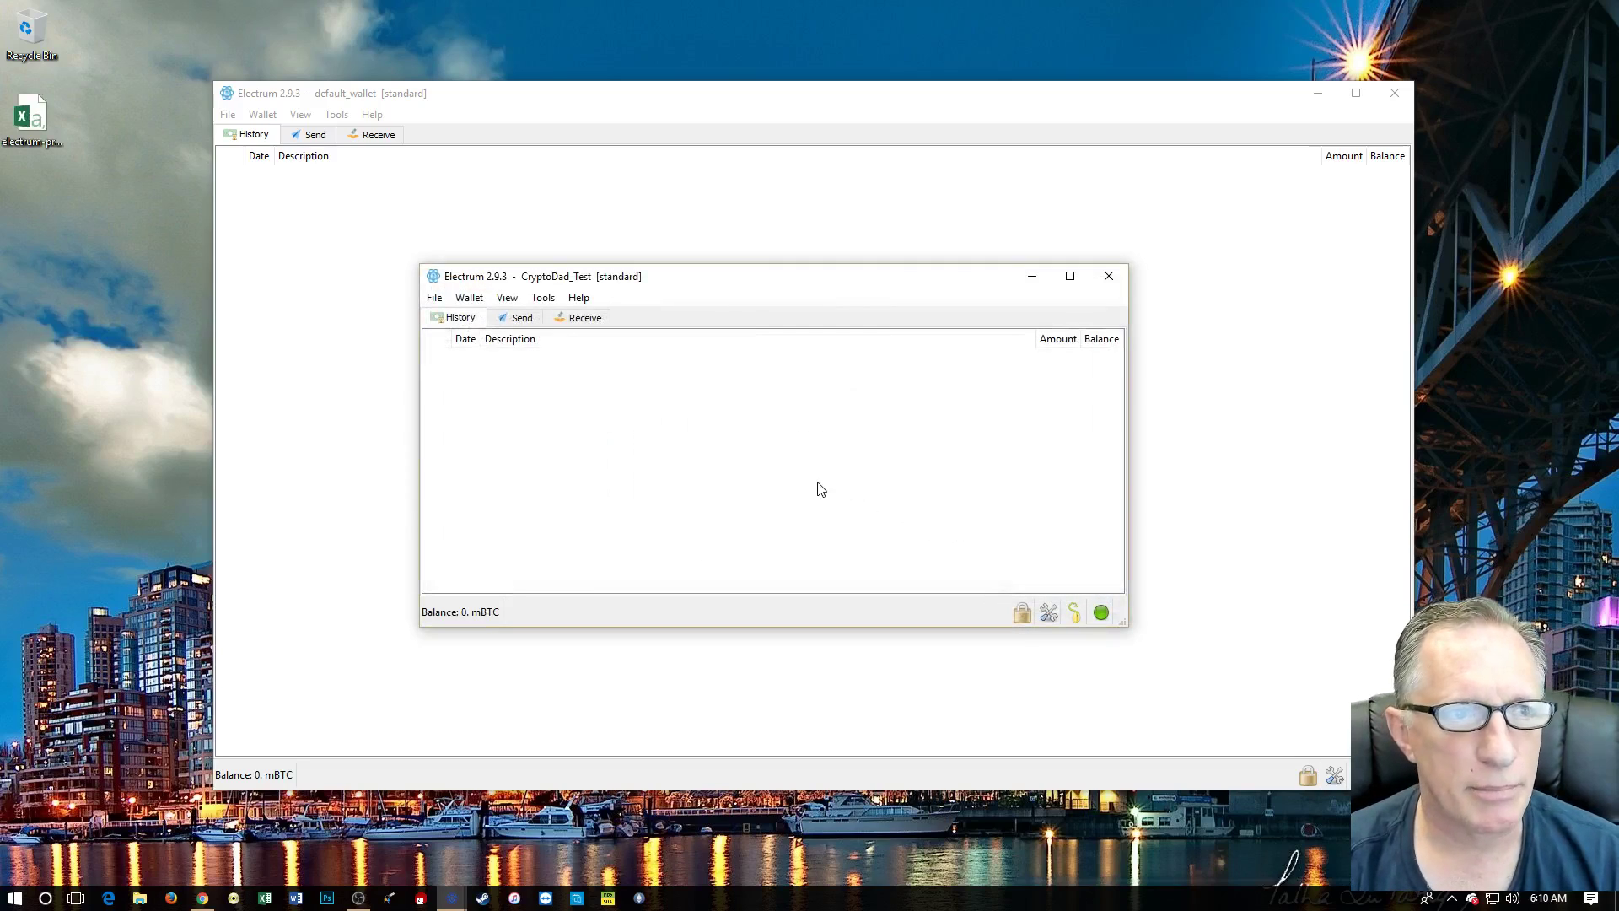
# Close the CryptoDad_Test wallet window and move the exported electrum-private-keys file lower on the desktop, clear of the Recycle Bin
pyautogui.click(1109, 278)
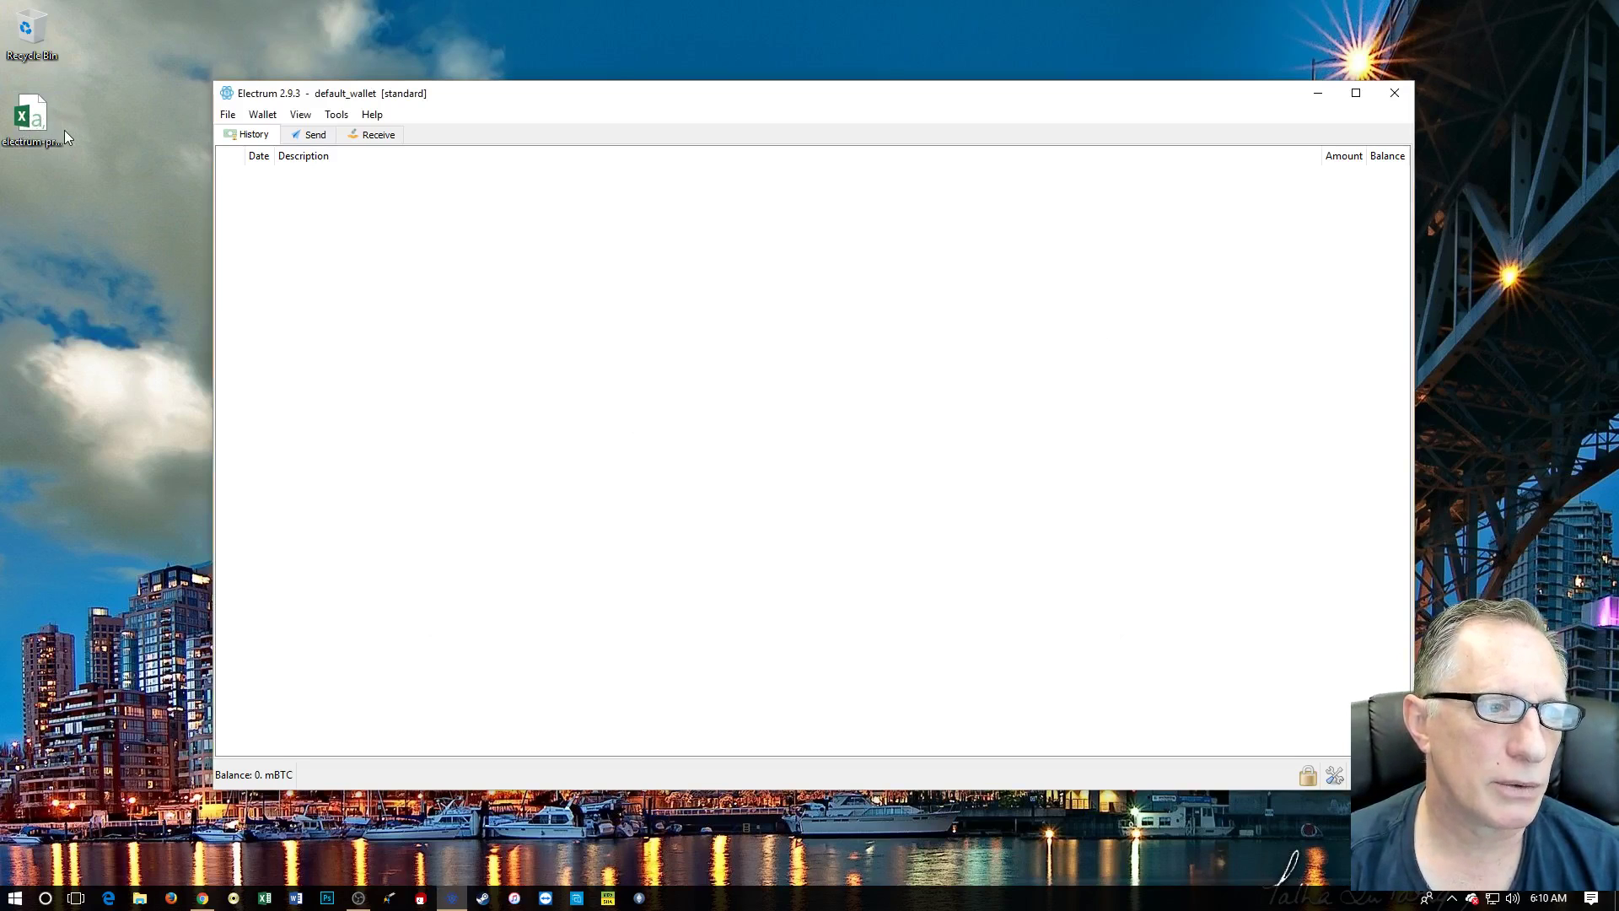
pyautogui.moveTo(47, 125); pyautogui.dragTo(111, 376)
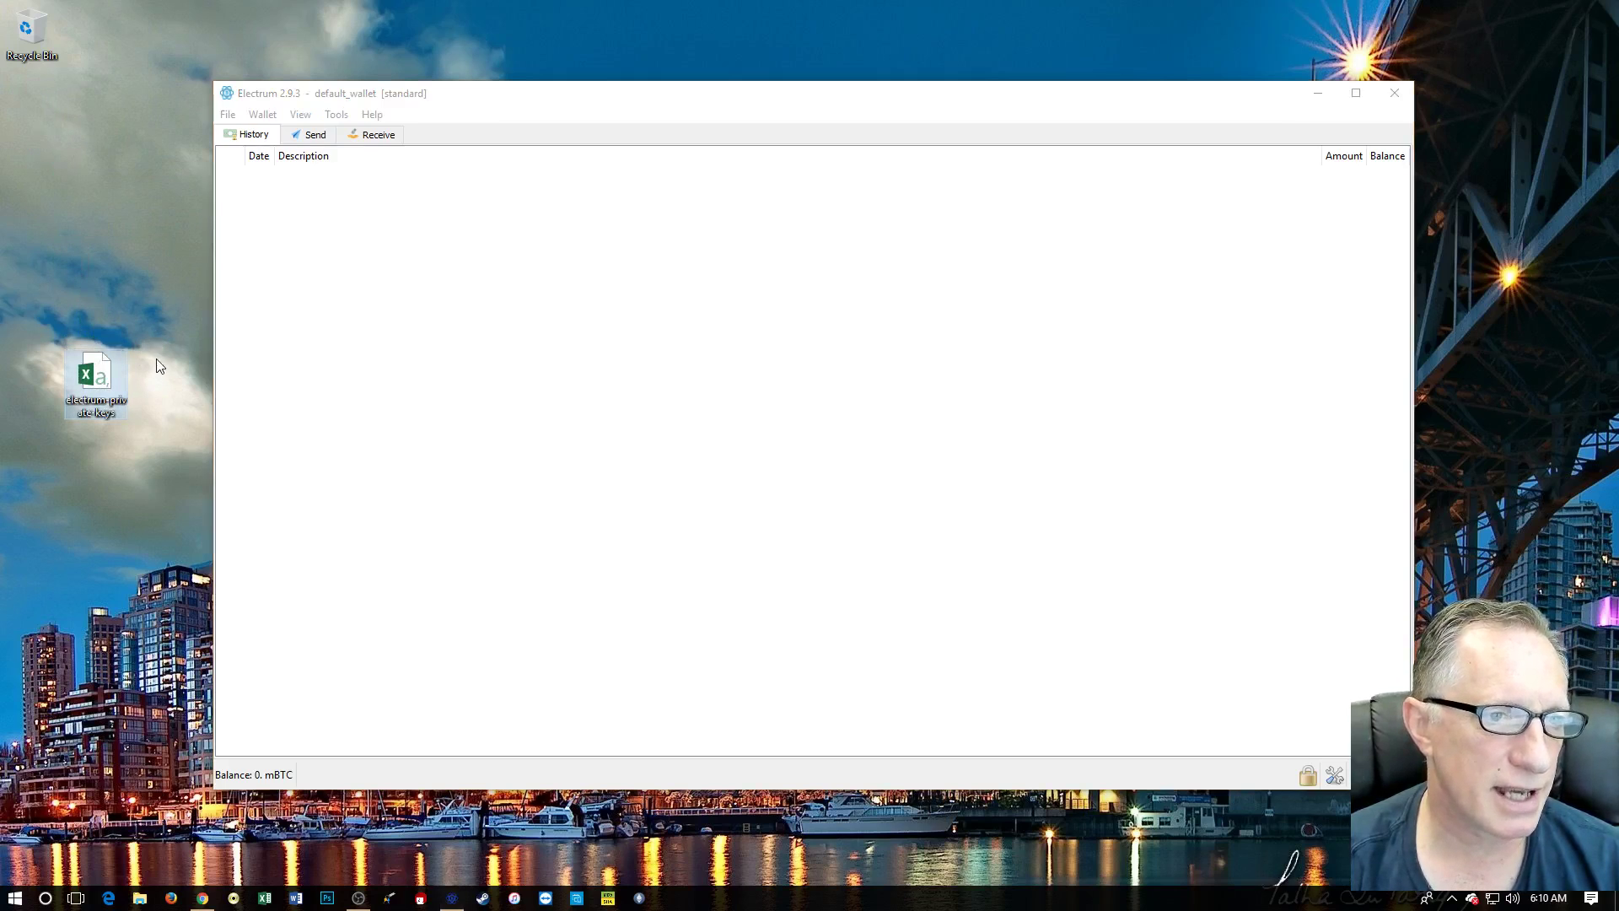
pyautogui.doubleClick(94, 380)
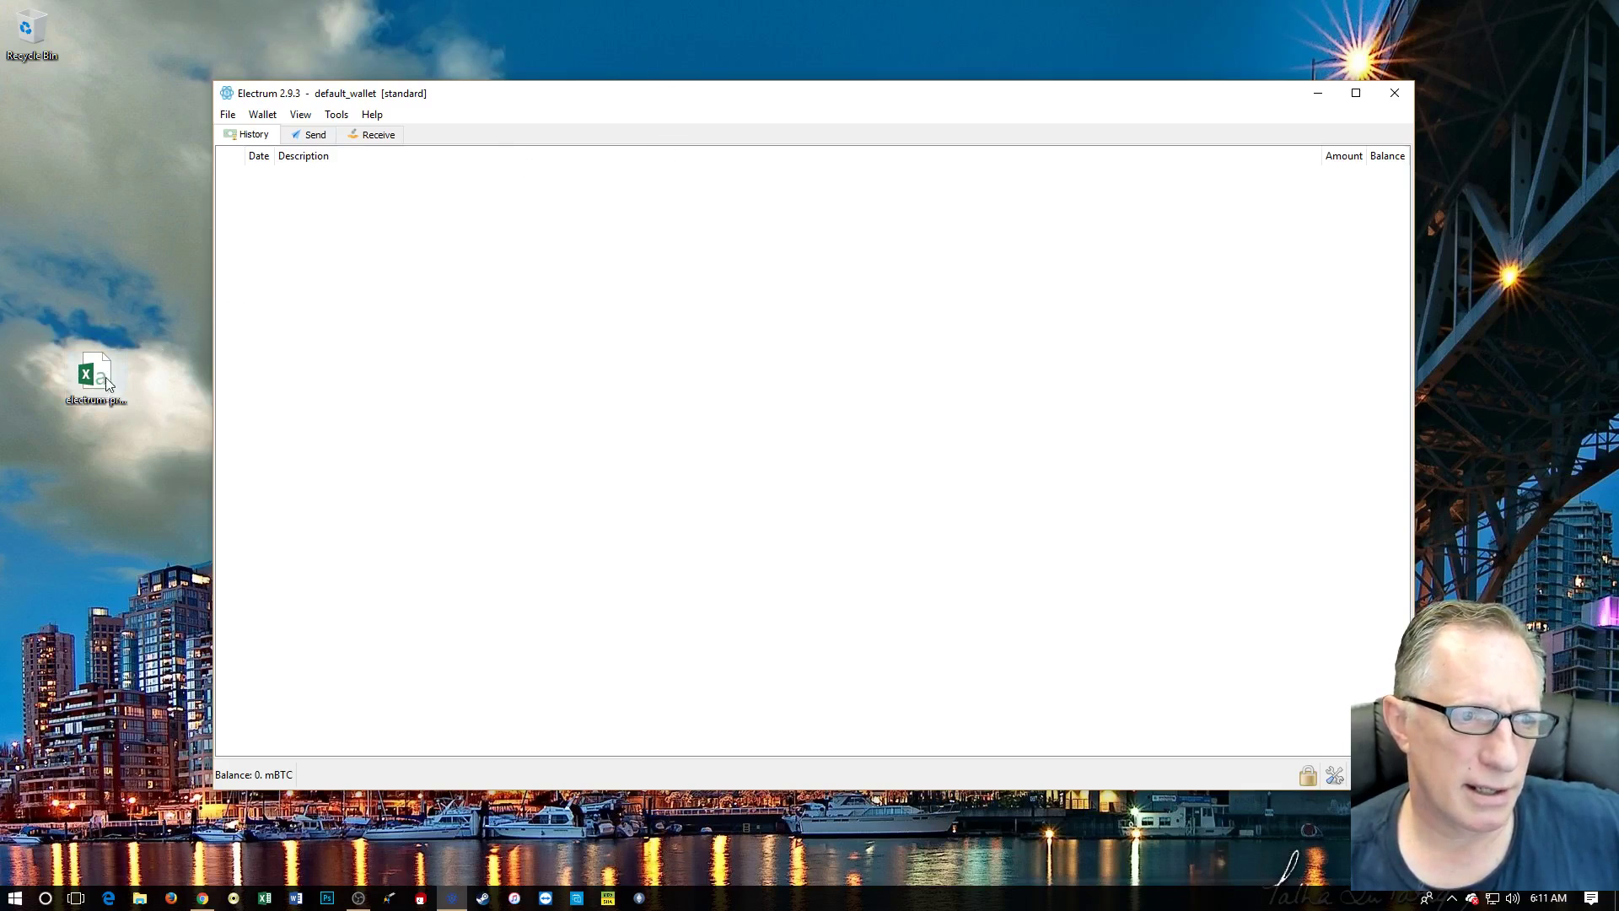
pyautogui.moveTo(107, 384); pyautogui.dragTo(141, 335)
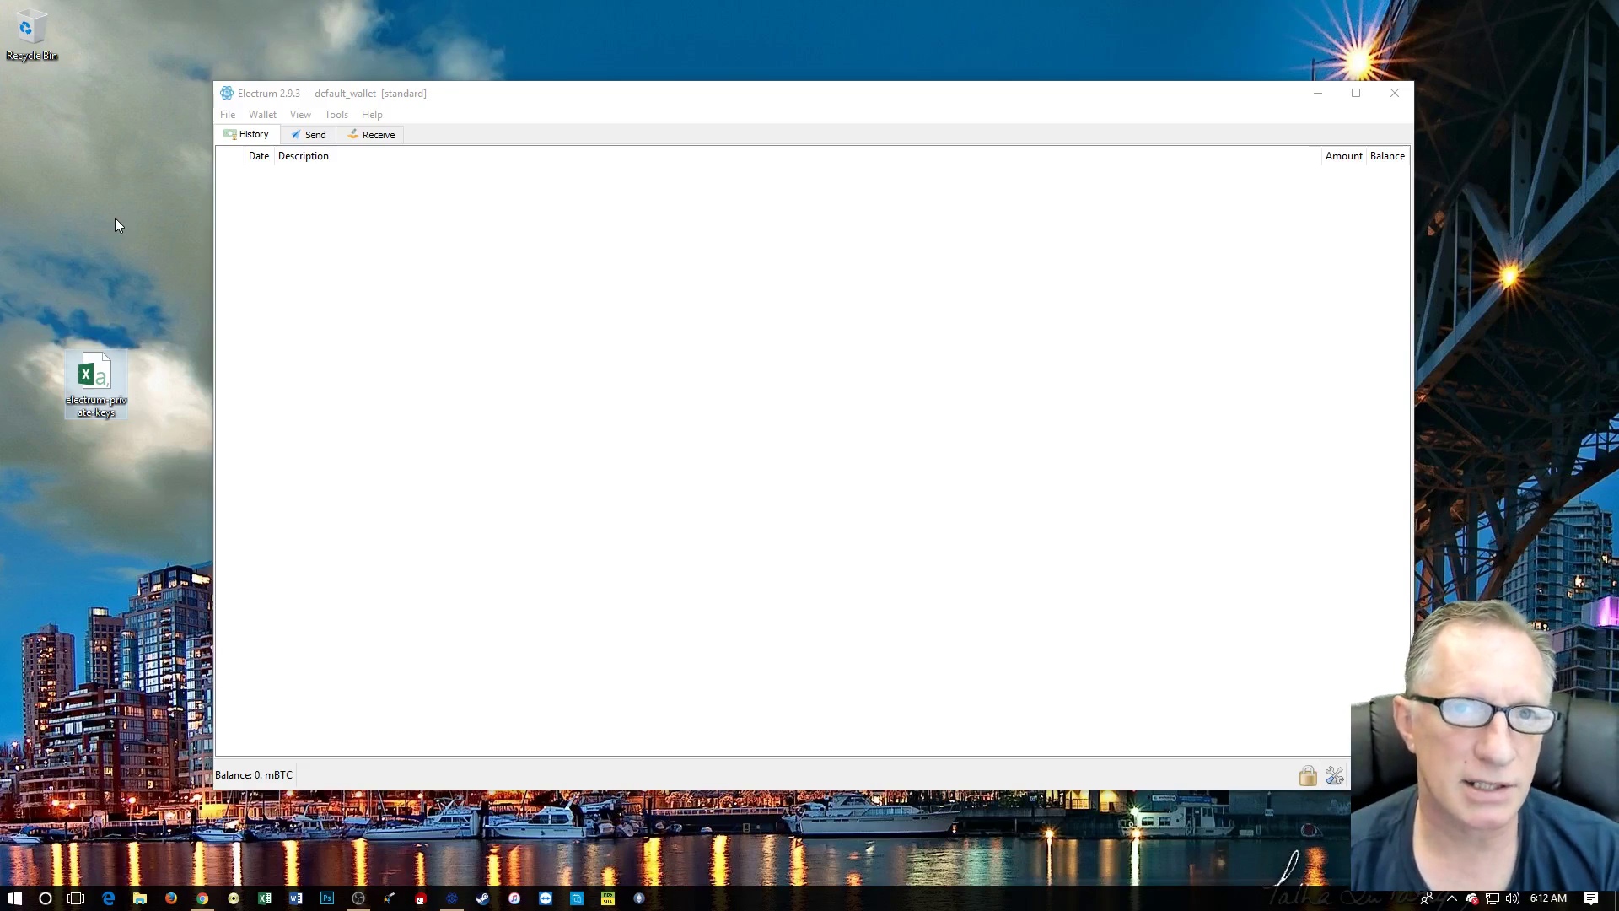
# Save a copy of the default_wallet file under the name Backup in the Electrum wallets folder
pyautogui.click(227, 114)
pyautogui.click(267, 191)
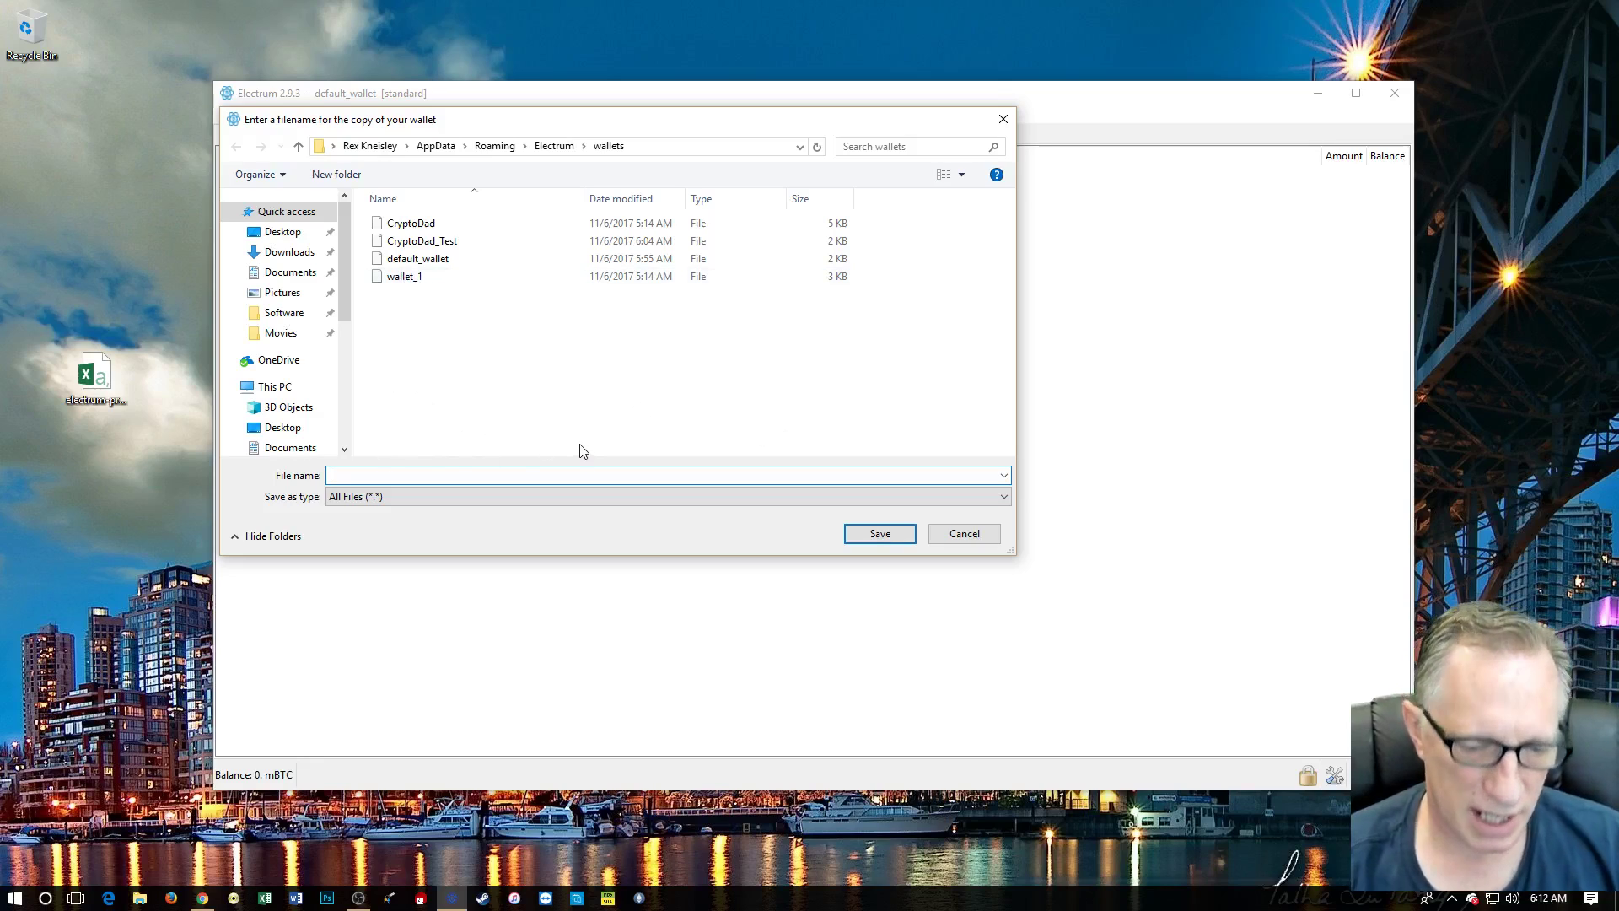
pyautogui.write('Backu')
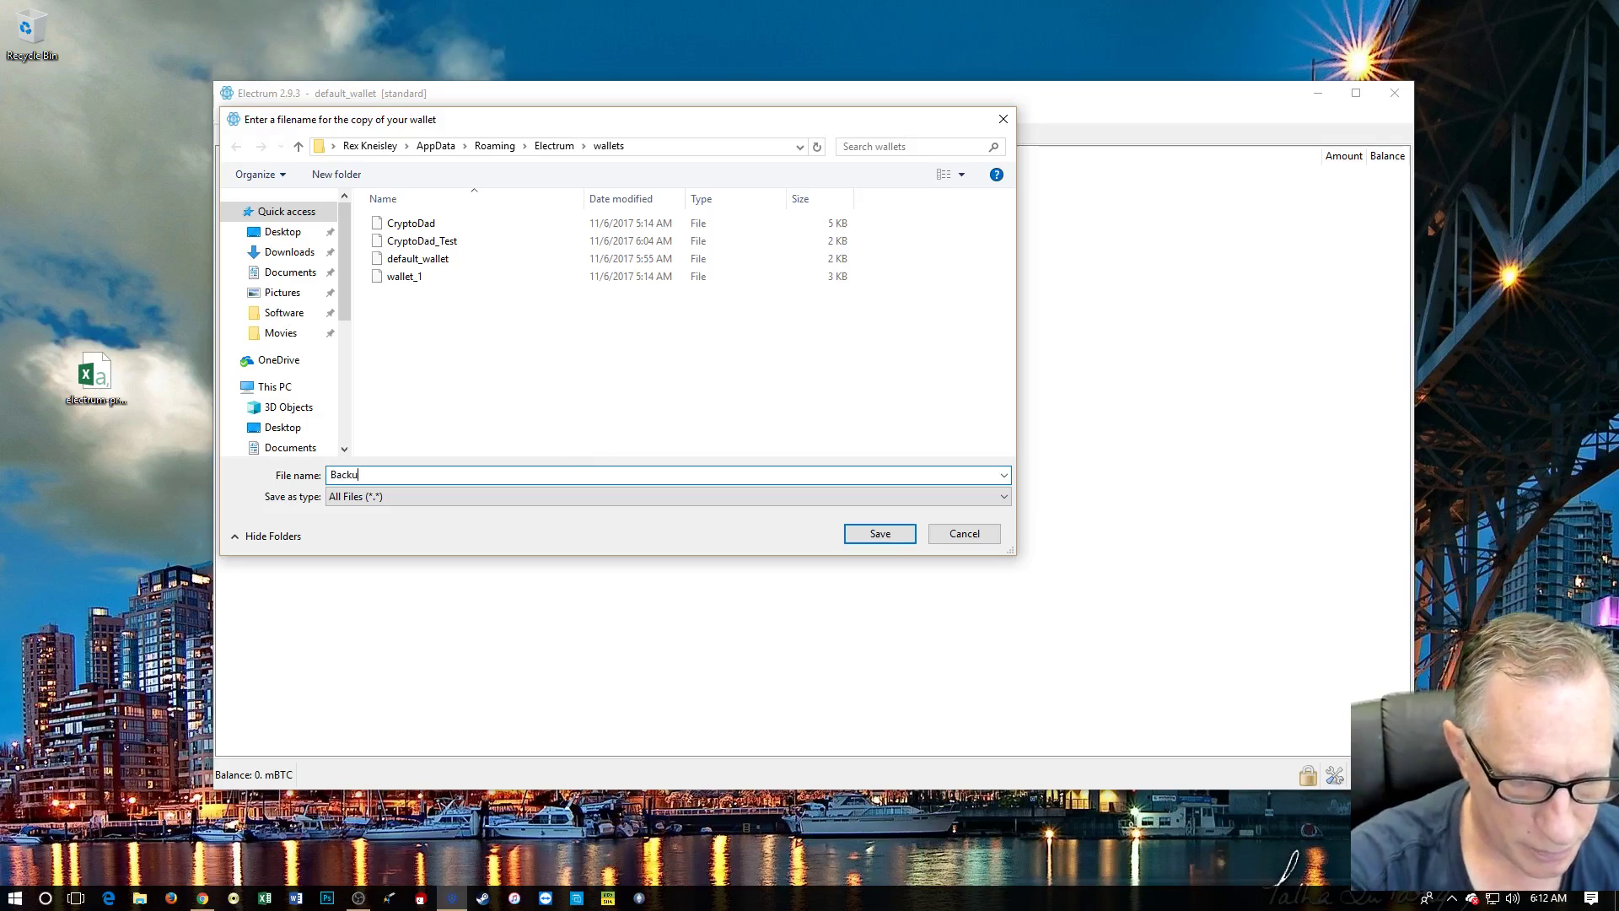
pyautogui.write('p')
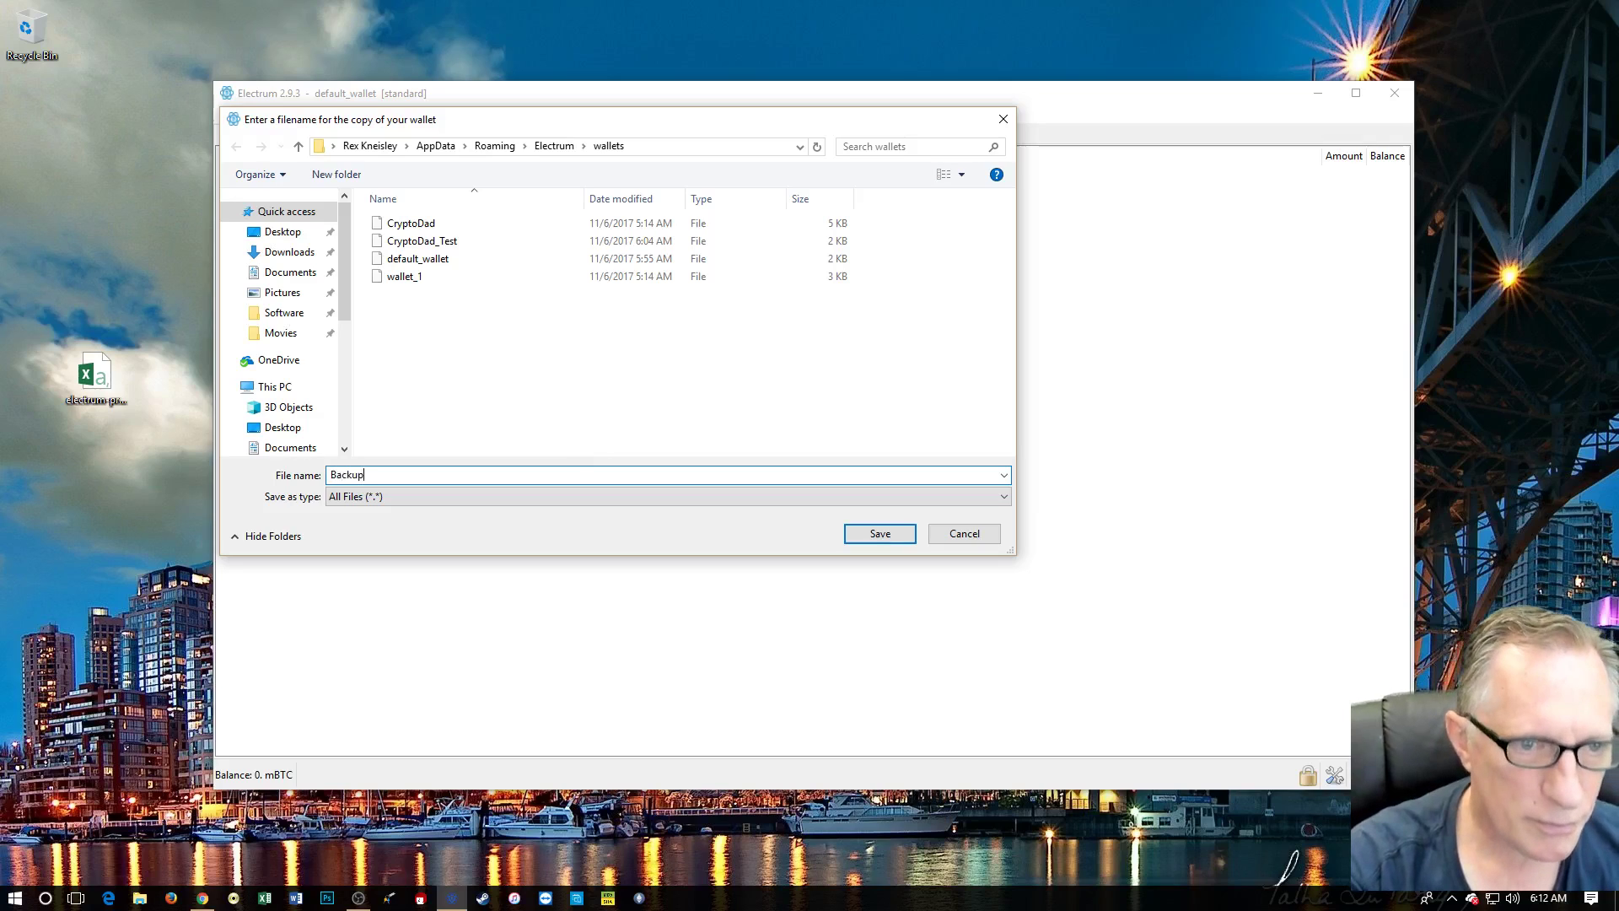
pyautogui.click(872, 538)
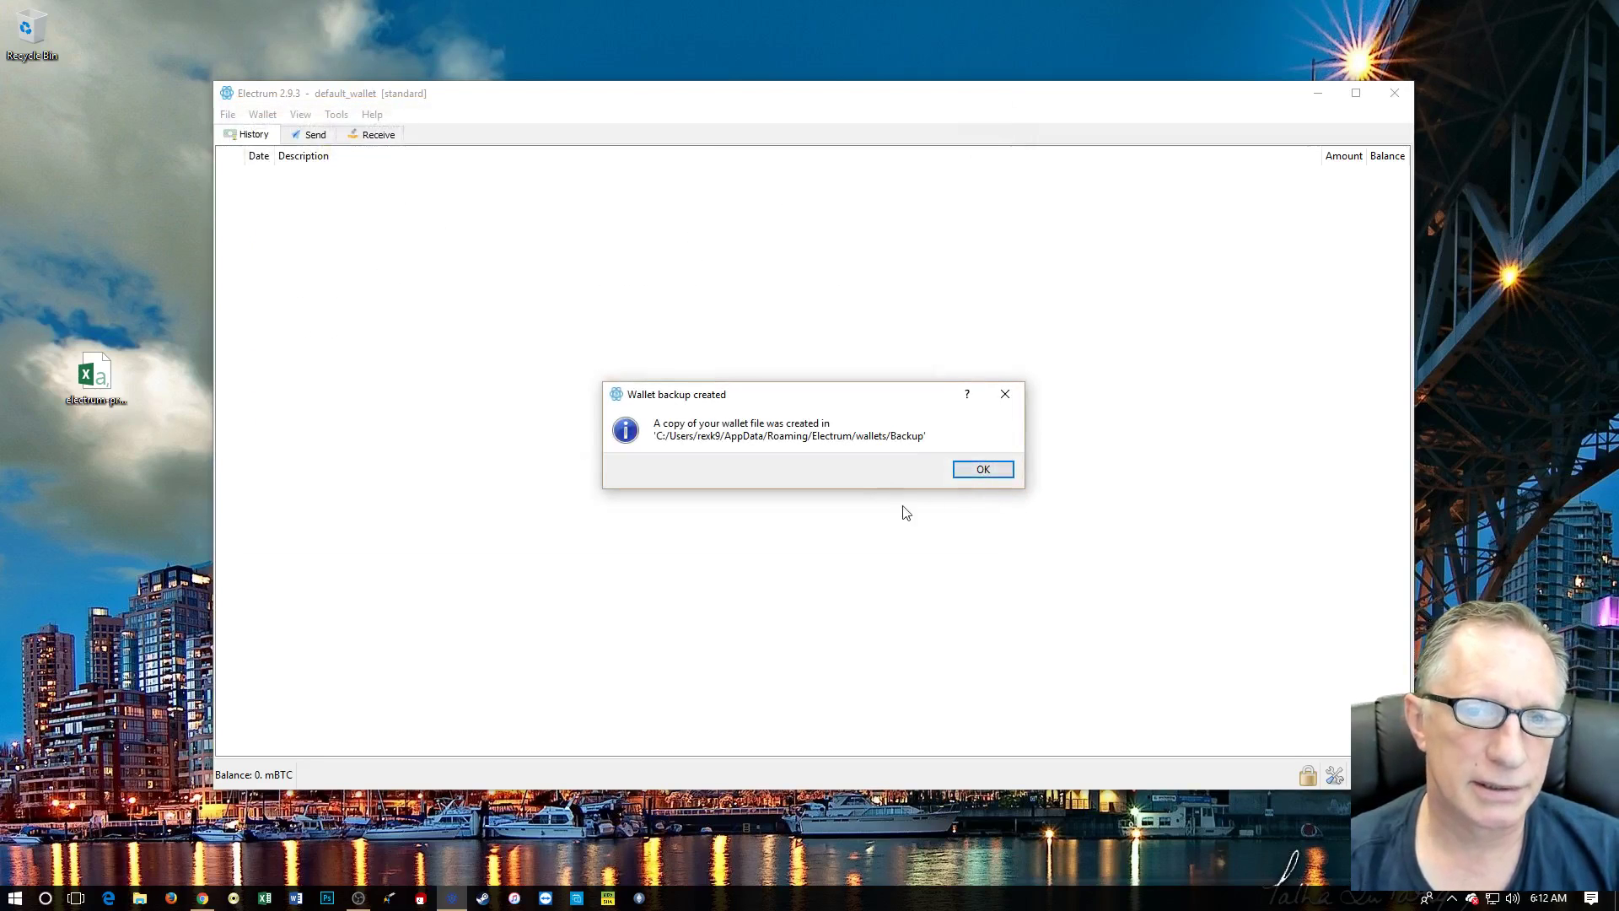
pyautogui.click(992, 475)
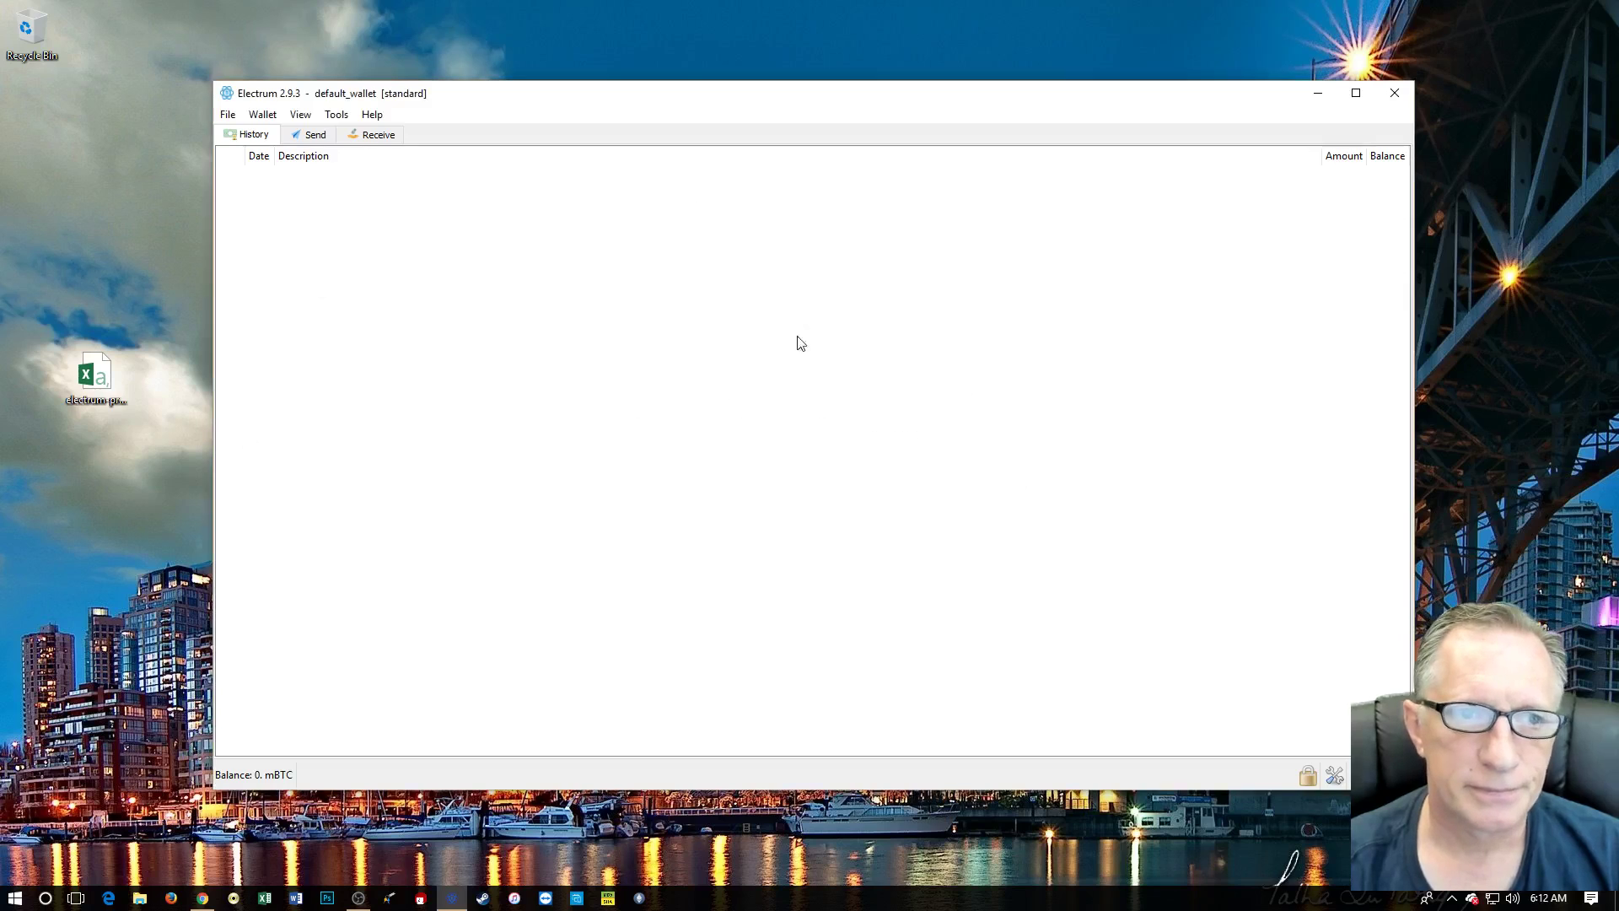
# Close the default_wallet window, restart Electrum and choose the Backup file as the wallet to open
pyautogui.click(1396, 95)
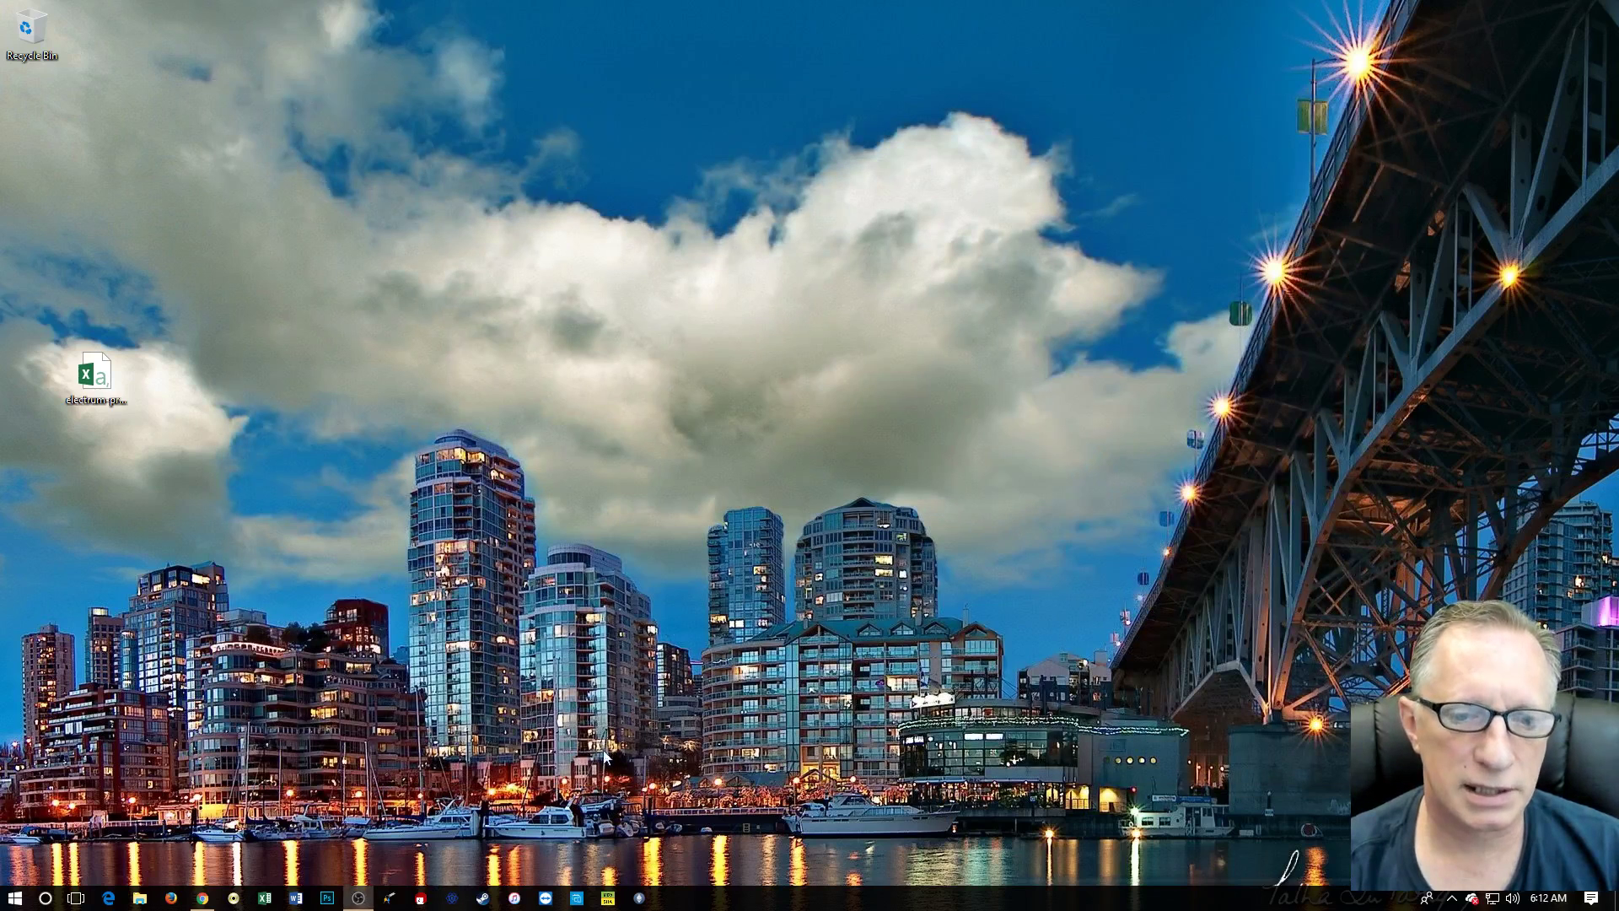
pyautogui.click(451, 899)
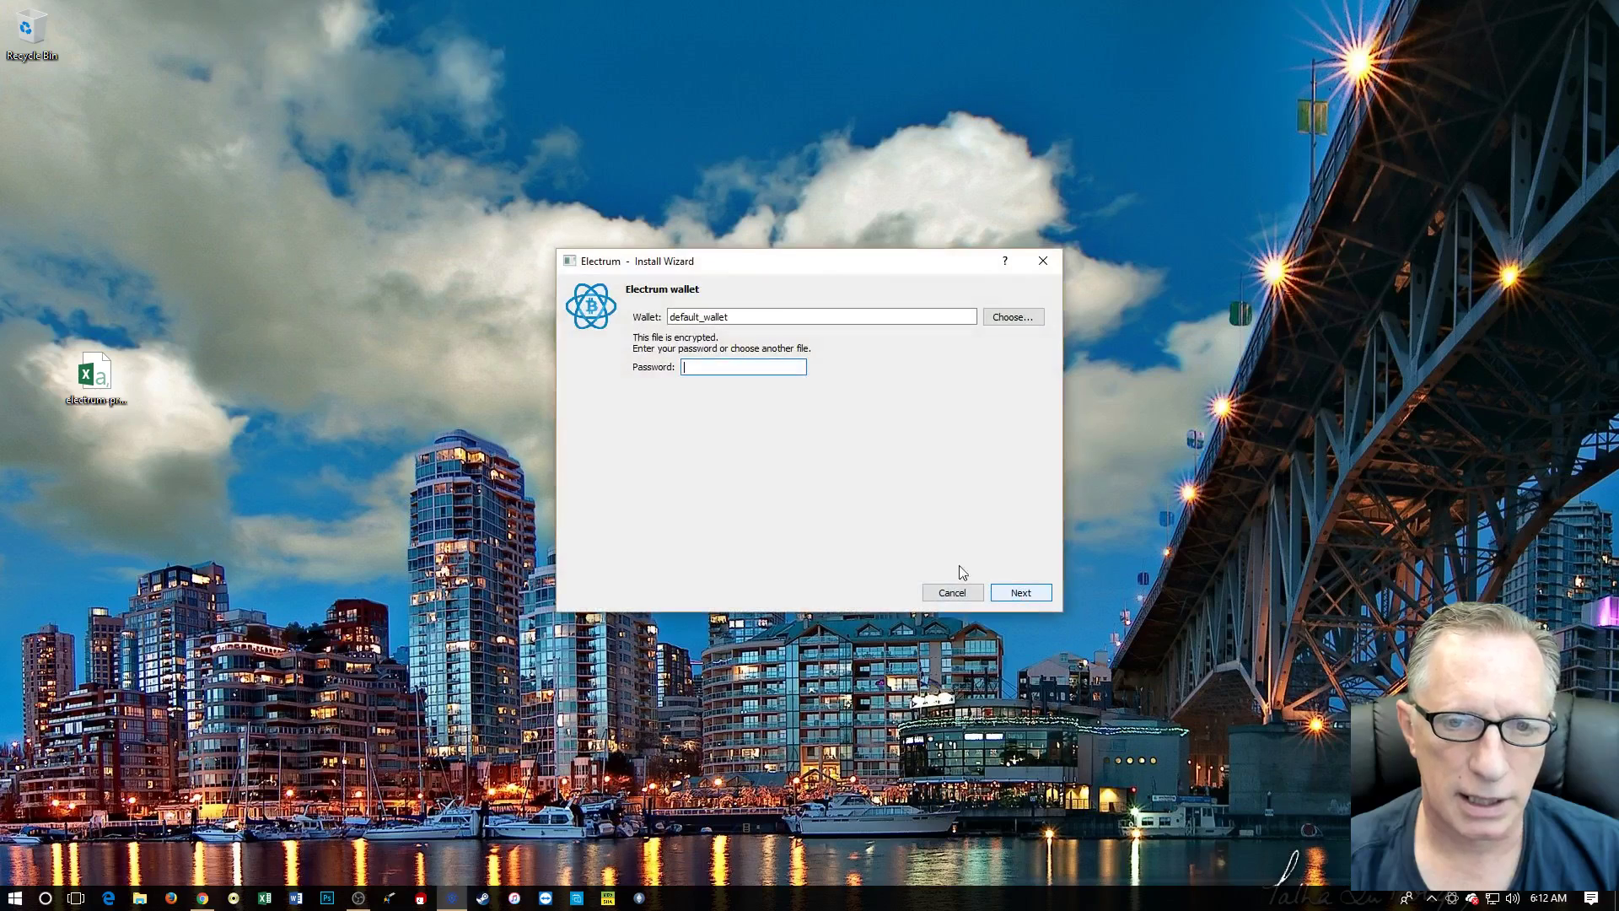
pyautogui.click(1013, 317)
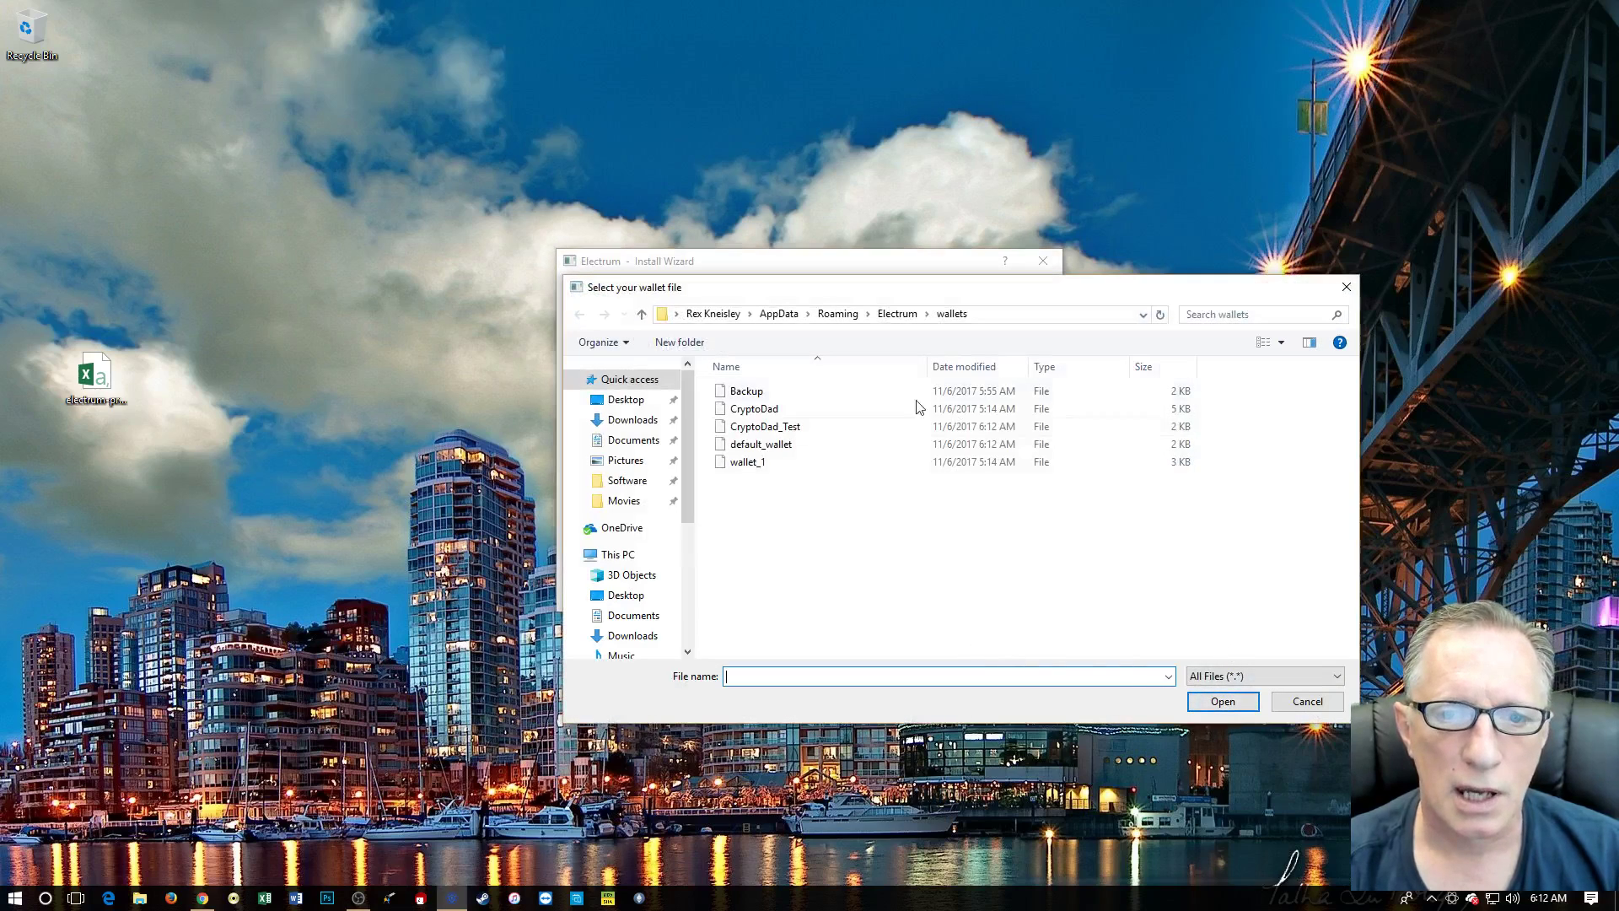
pyautogui.click(769, 393)
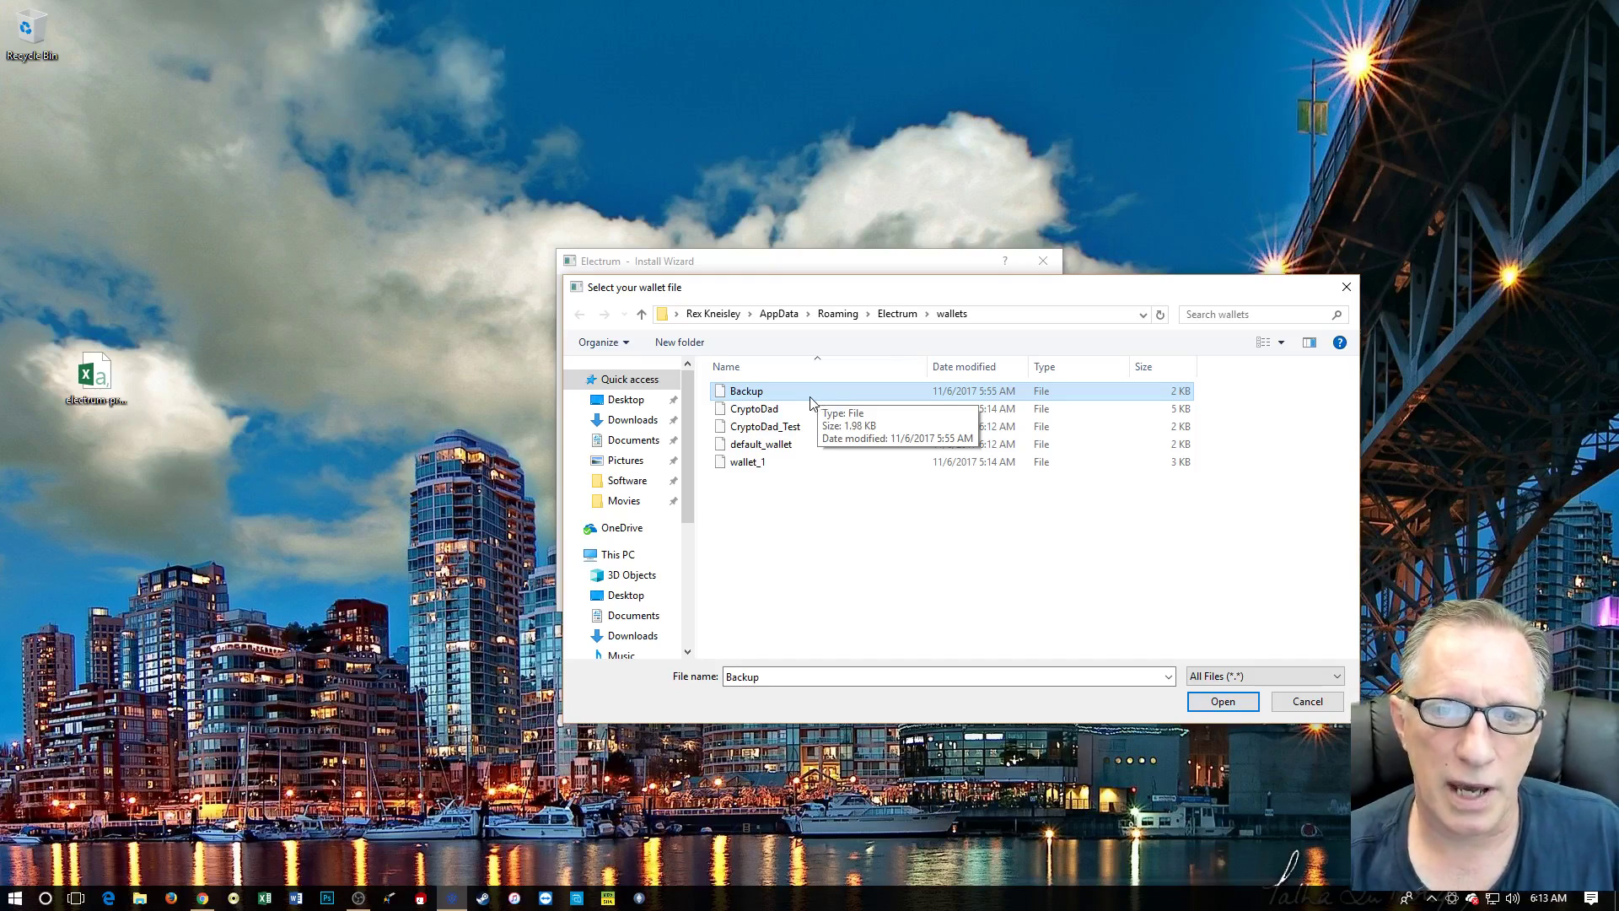
pyautogui.click(802, 393)
pyautogui.press('Escape')
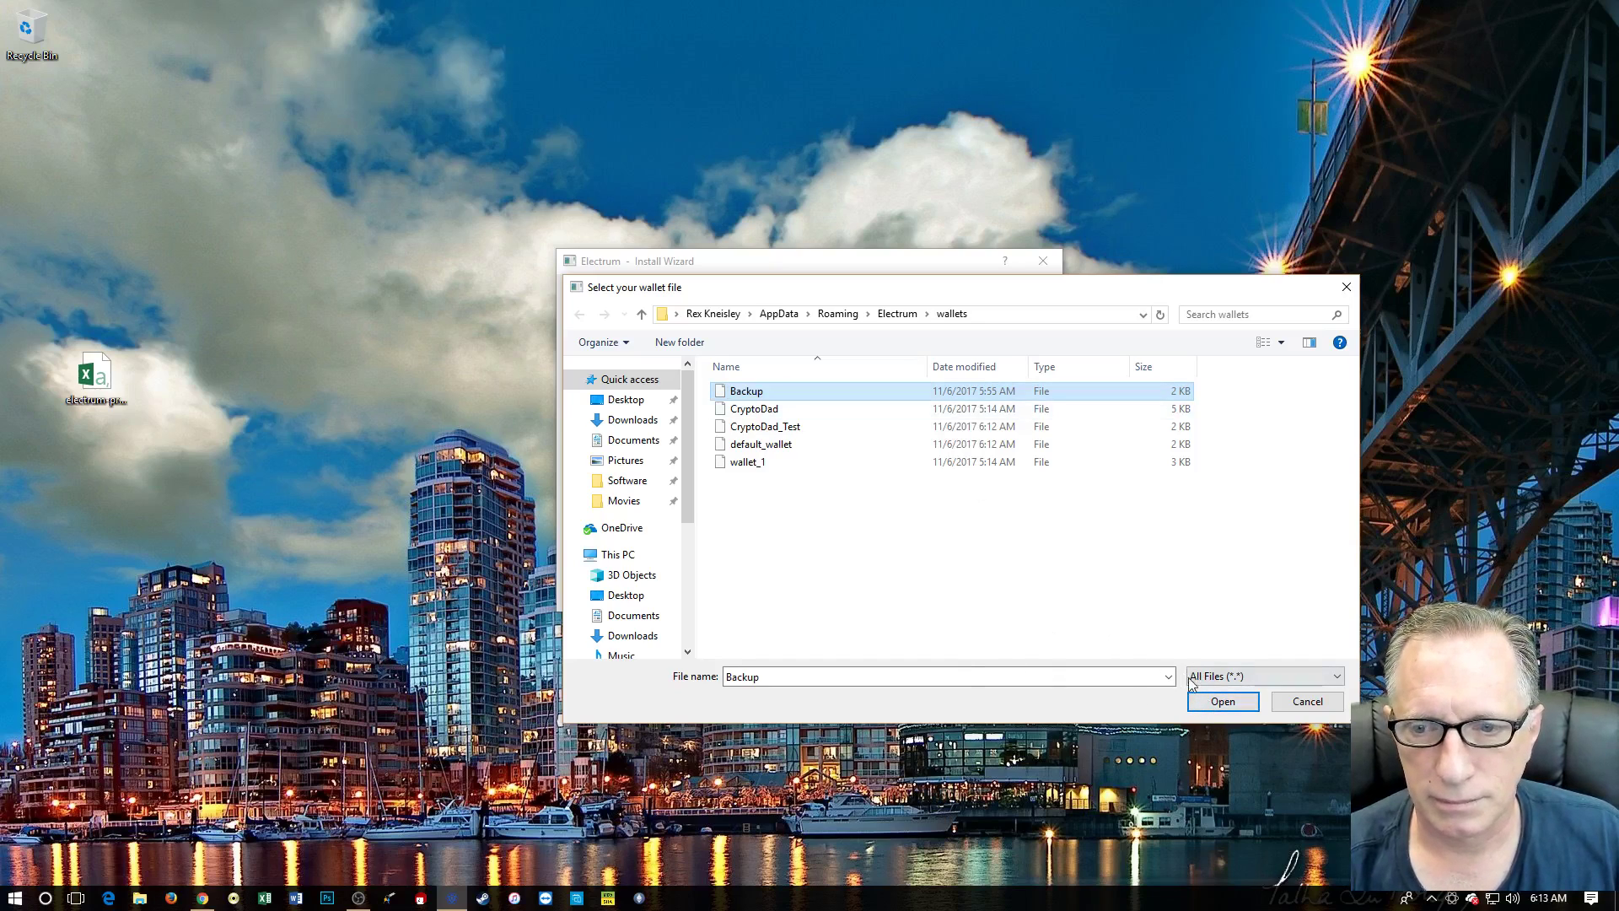
pyautogui.click(1221, 701)
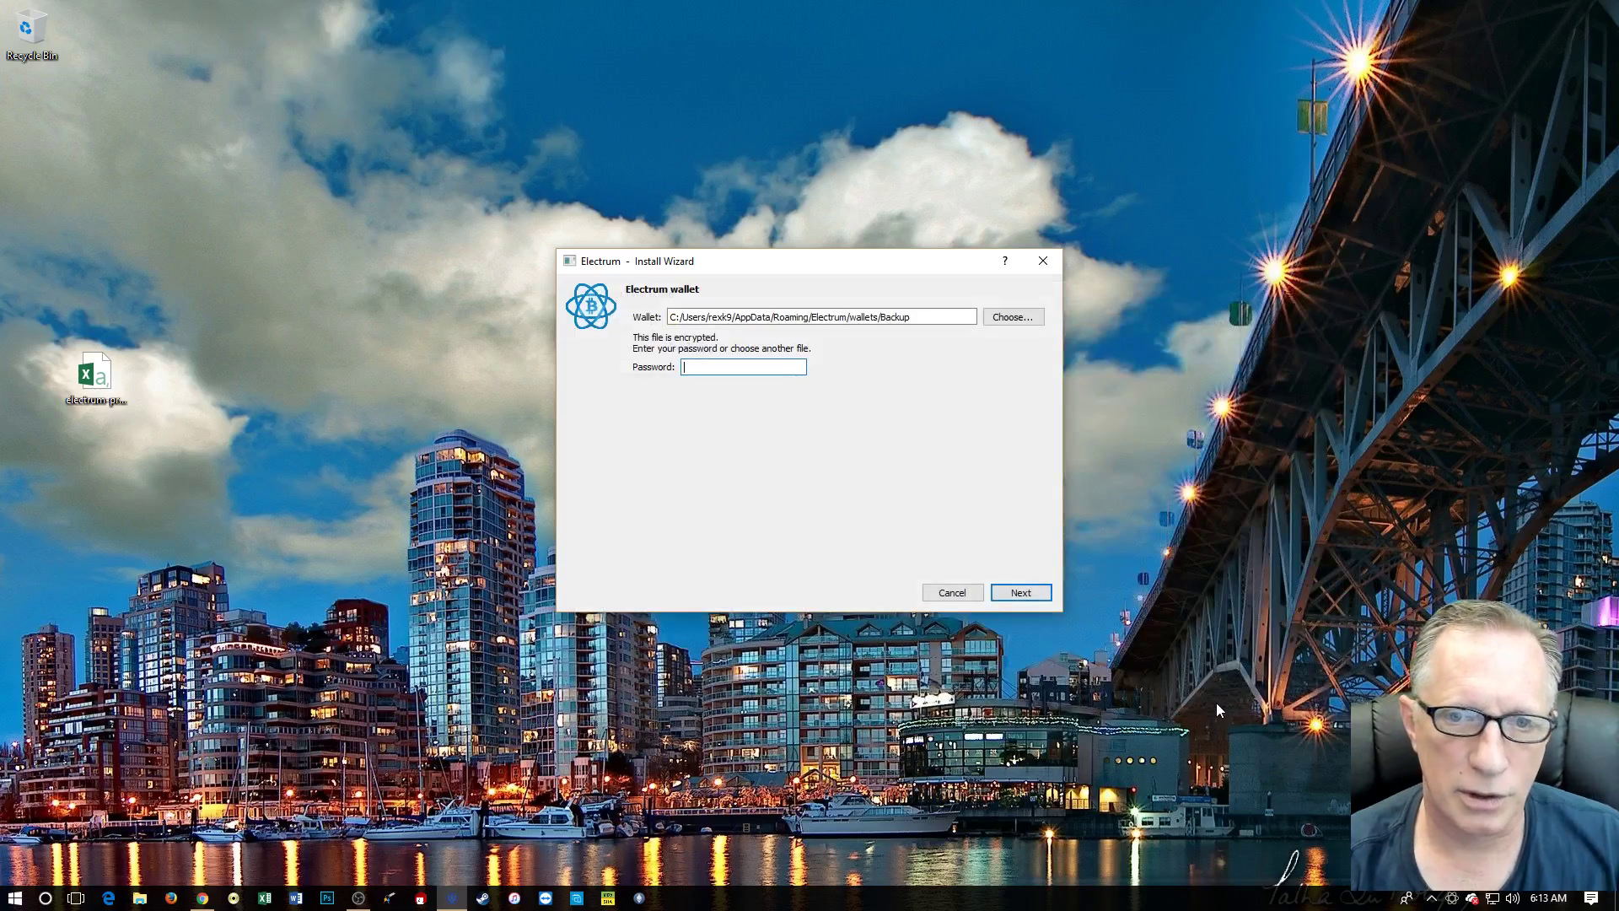
# Open the Backup wallet by entering the wallet password, and close its window
pyautogui.write('******')
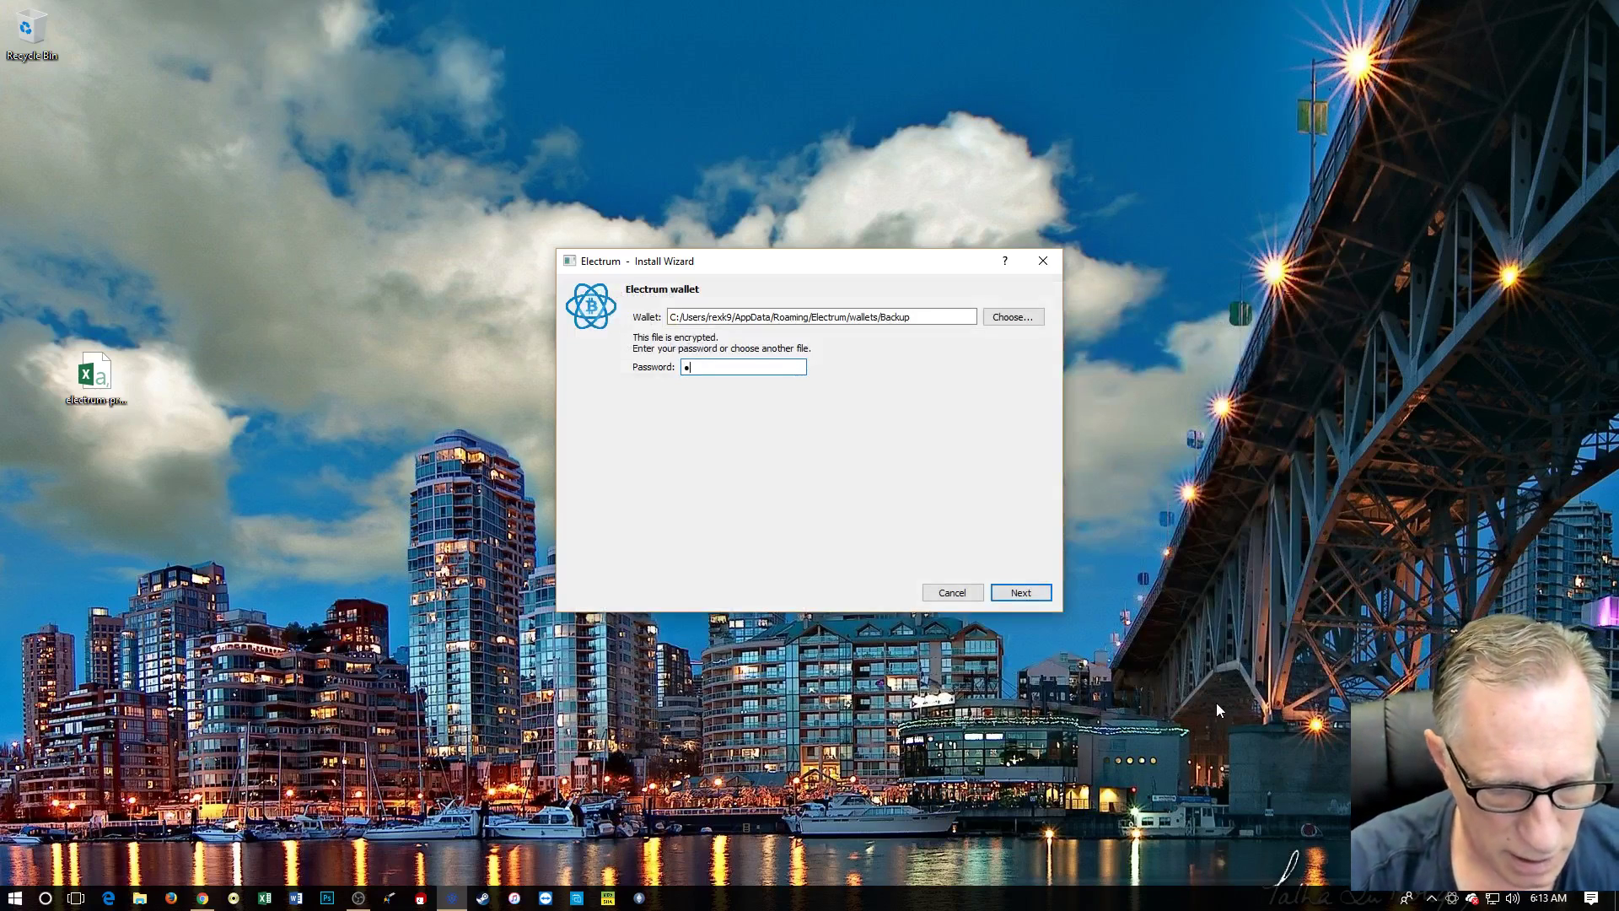
pyautogui.write('*****')
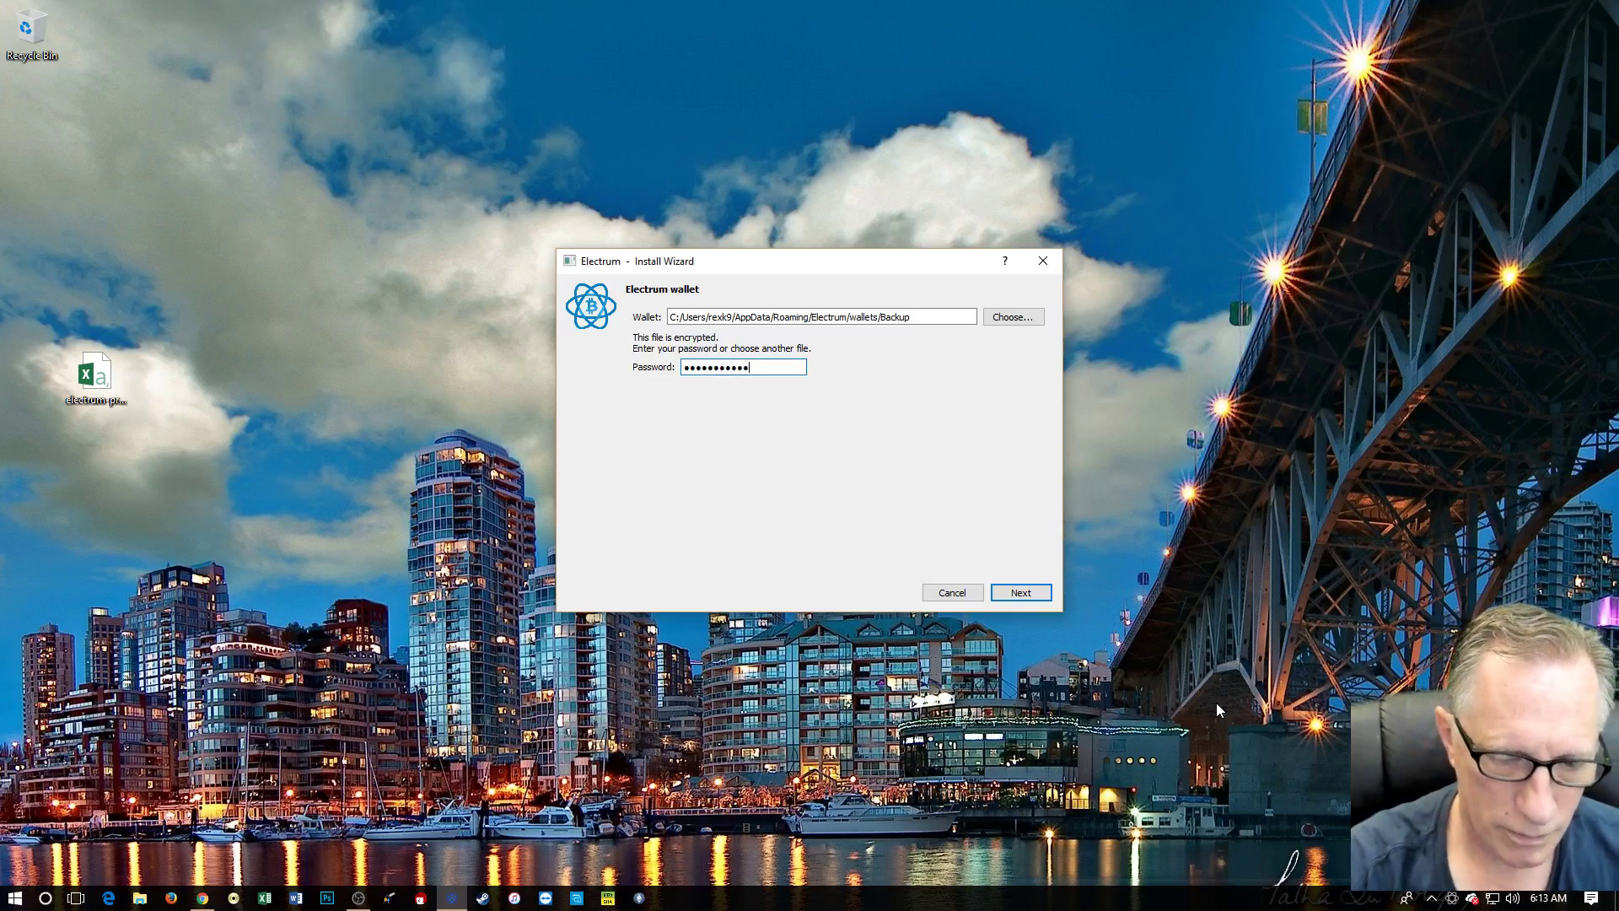
pyautogui.press('Return')
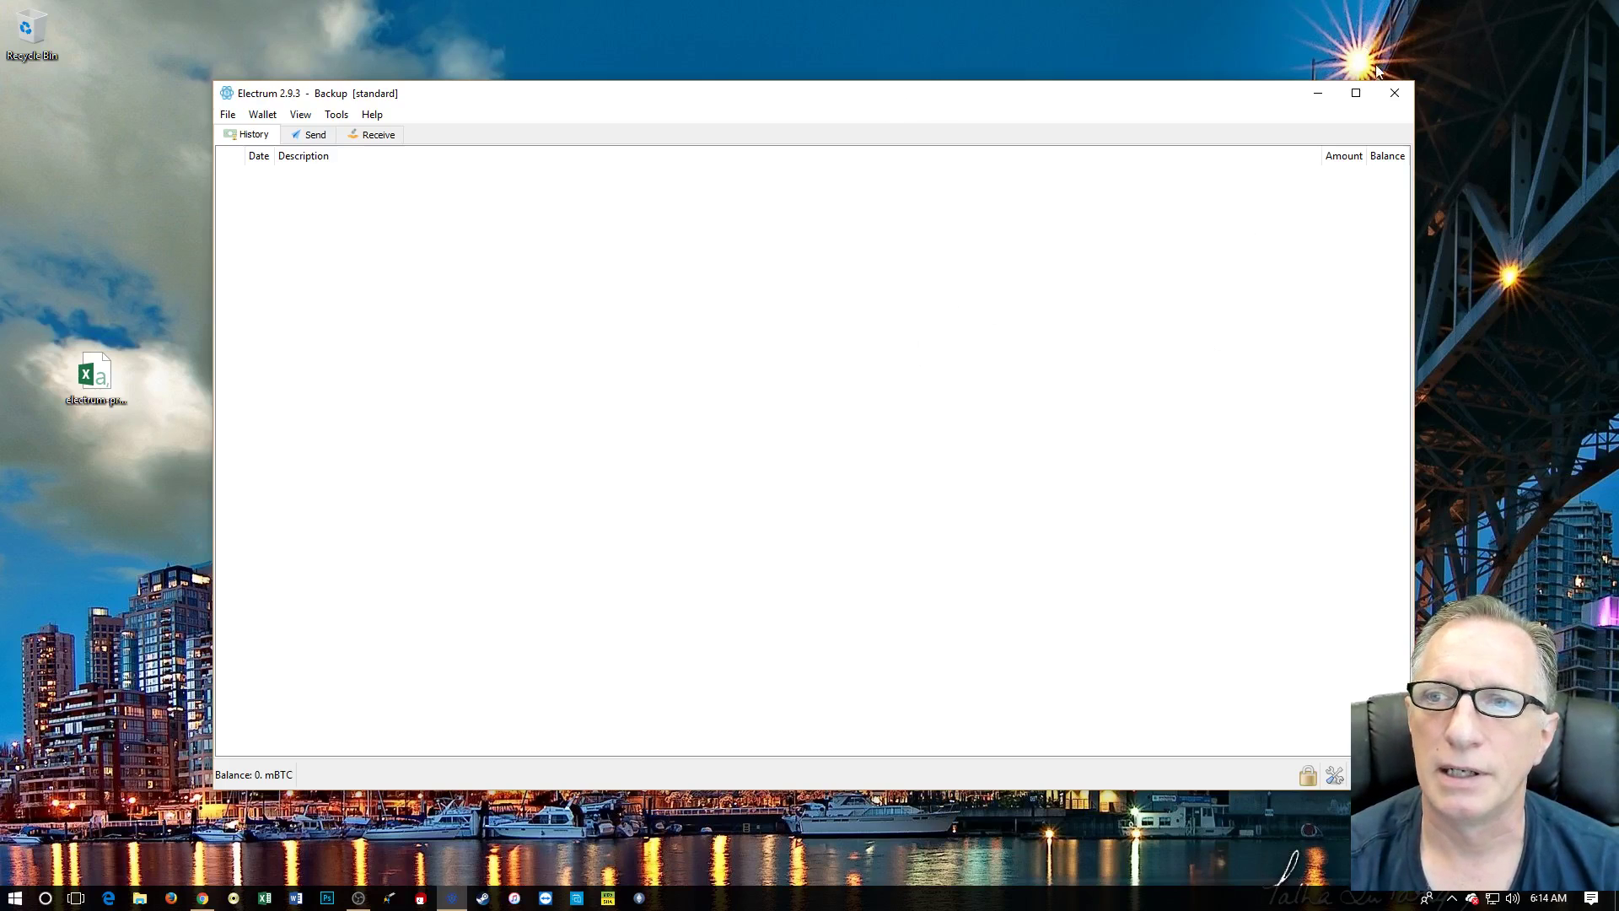
pyautogui.click(1396, 95)
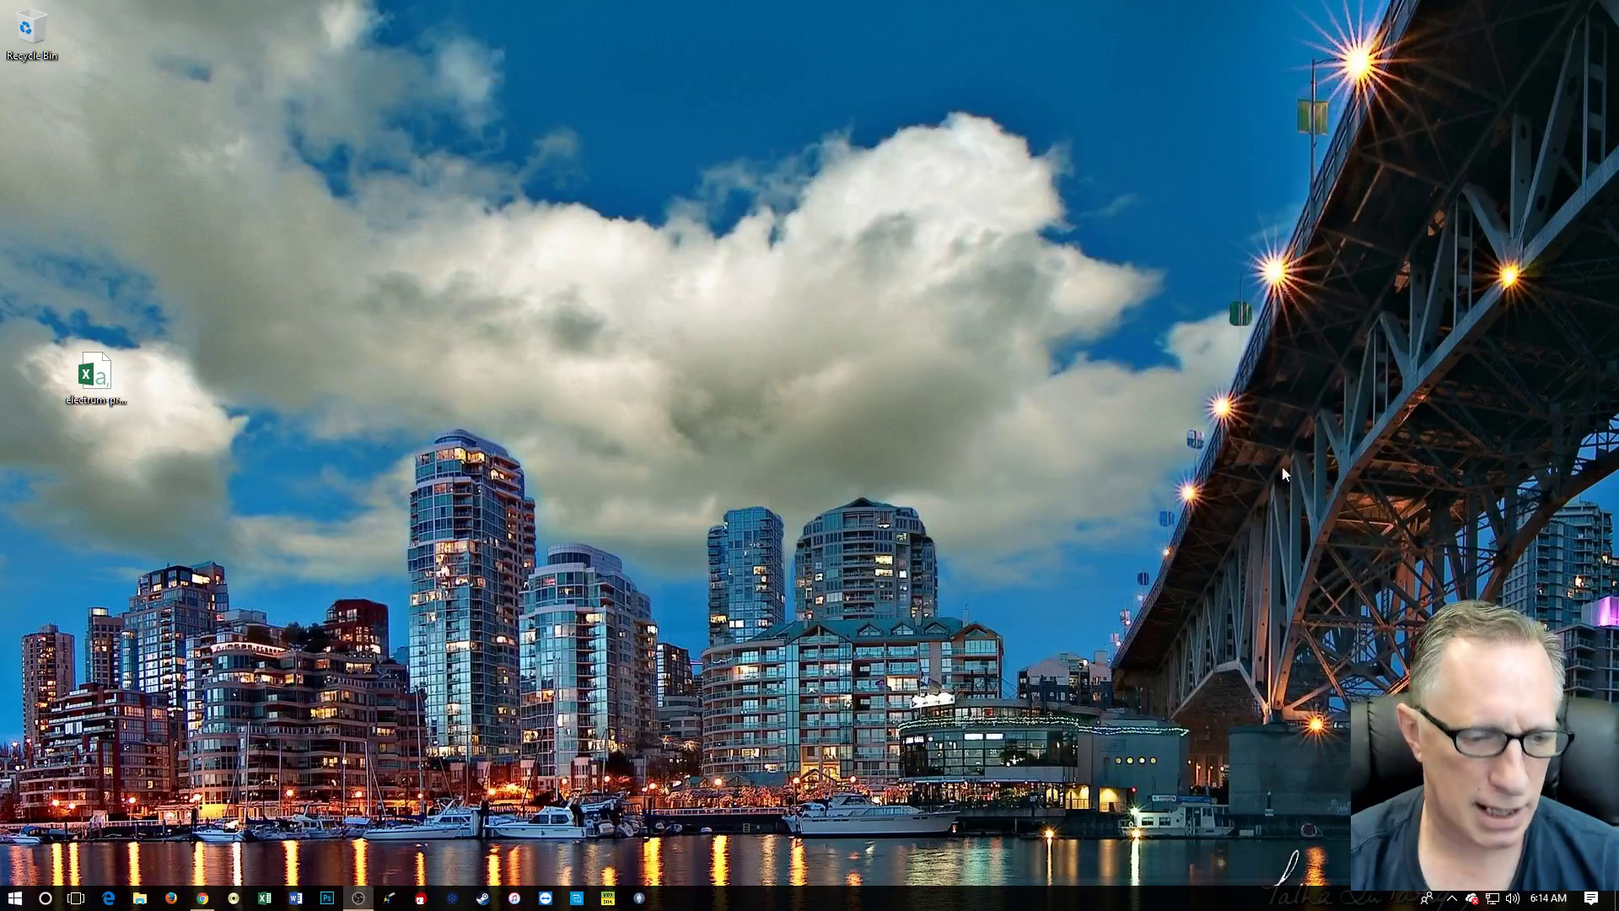